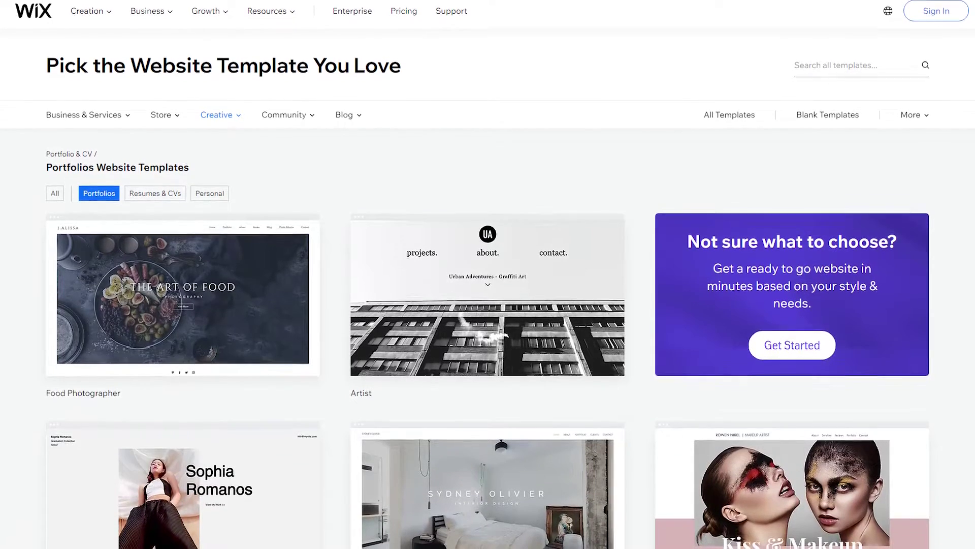
Scroll down through the Portfolios templates gallery to browse the available designs.
{"action": "scroll", "coordinate": [487, 274], "scroll_direction": "down", "scroll_amount": 2}
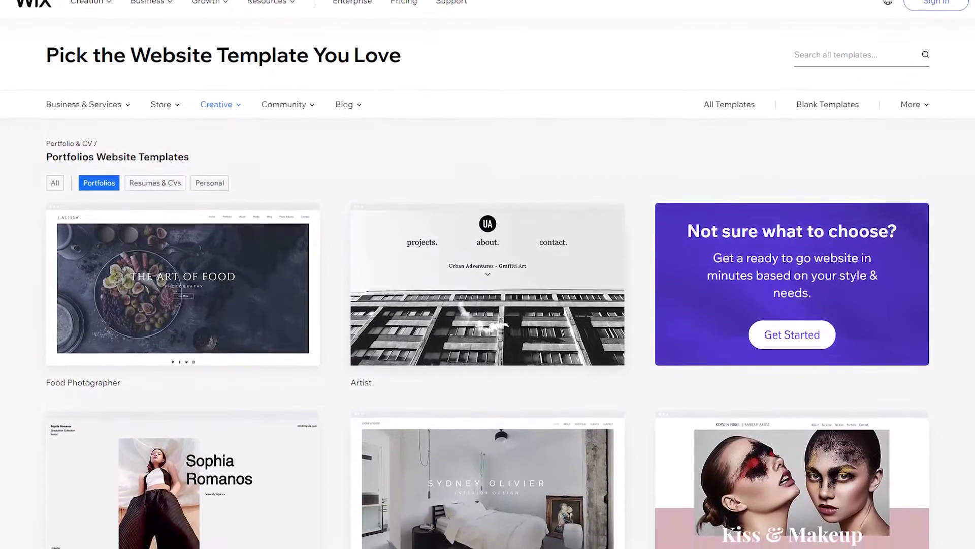
{"action": "scroll", "coordinate": [487, 275], "scroll_direction": "down", "scroll_amount": 3}
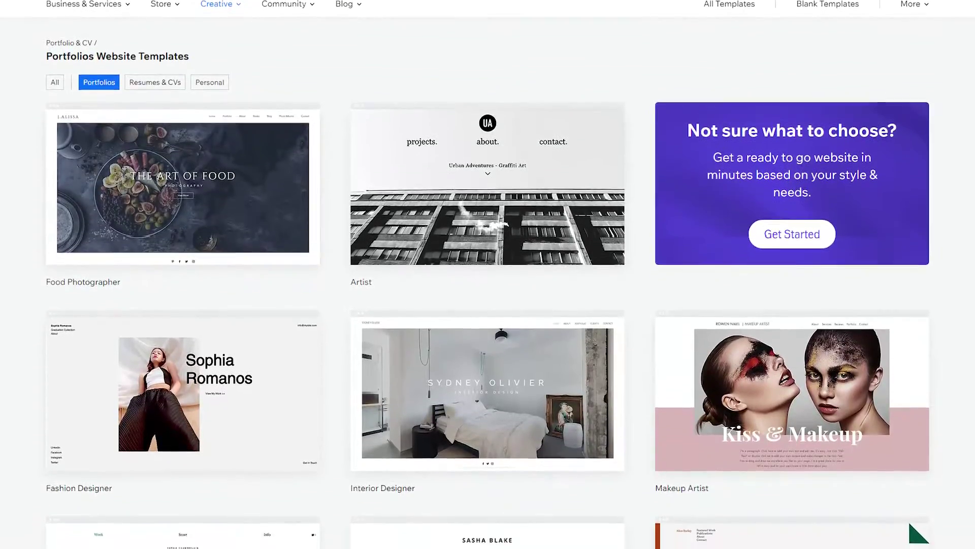
{"action": "scroll", "coordinate": [488, 275], "scroll_direction": "down", "scroll_amount": 3}
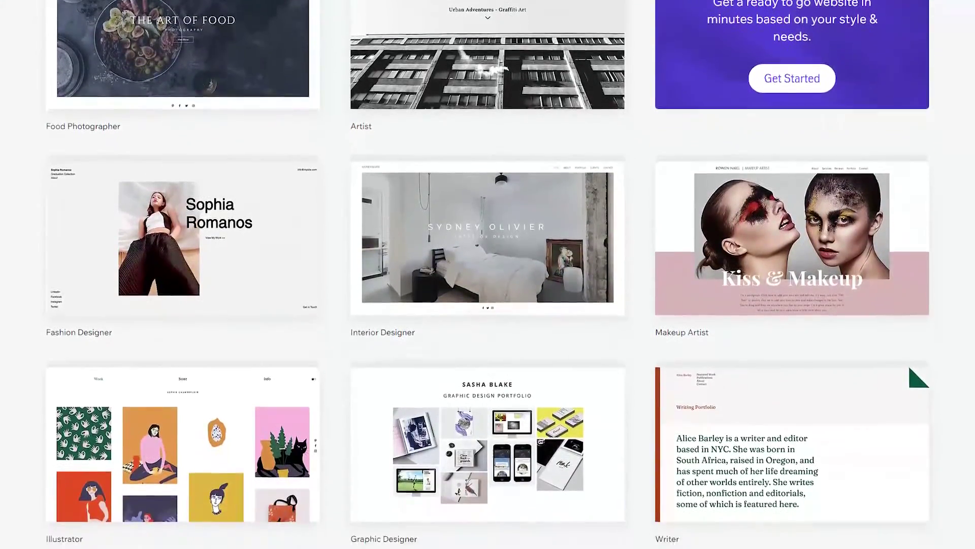
{"action": "scroll", "coordinate": [488, 274], "scroll_direction": "down", "scroll_amount": 3}
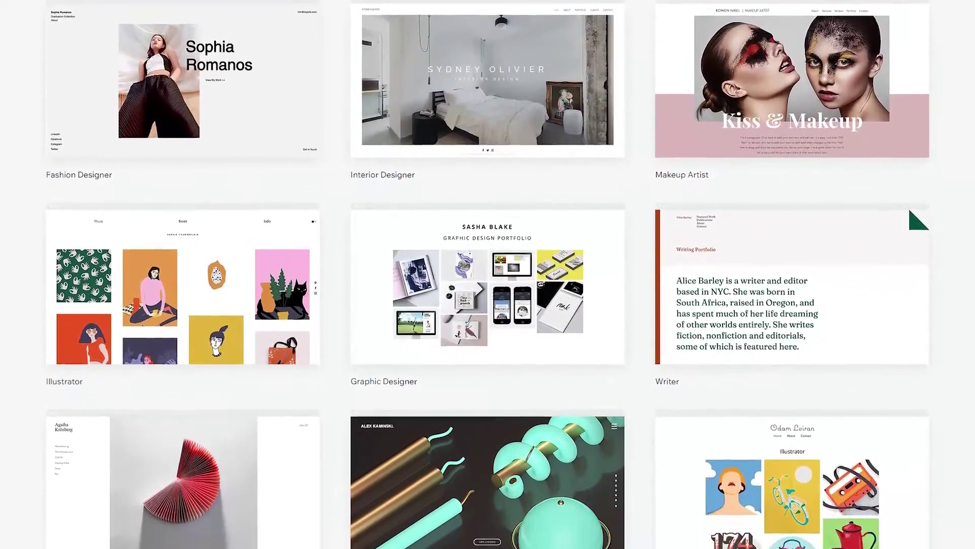
{"action": "scroll", "coordinate": [488, 275], "scroll_direction": "down", "scroll_amount": 2}
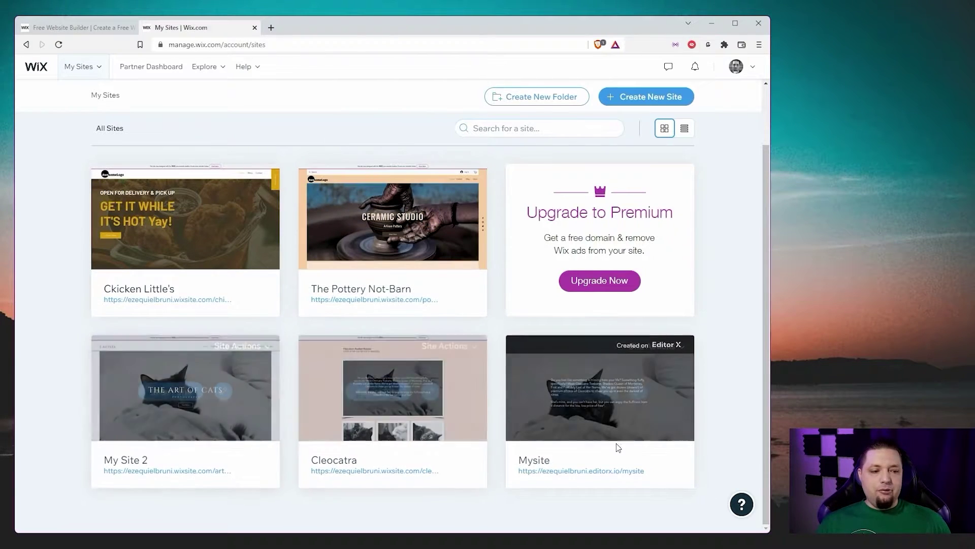
Create a new site on the classic Wix platform rather than Editor X.
{"action": "left_click", "coordinate": [638, 95]}
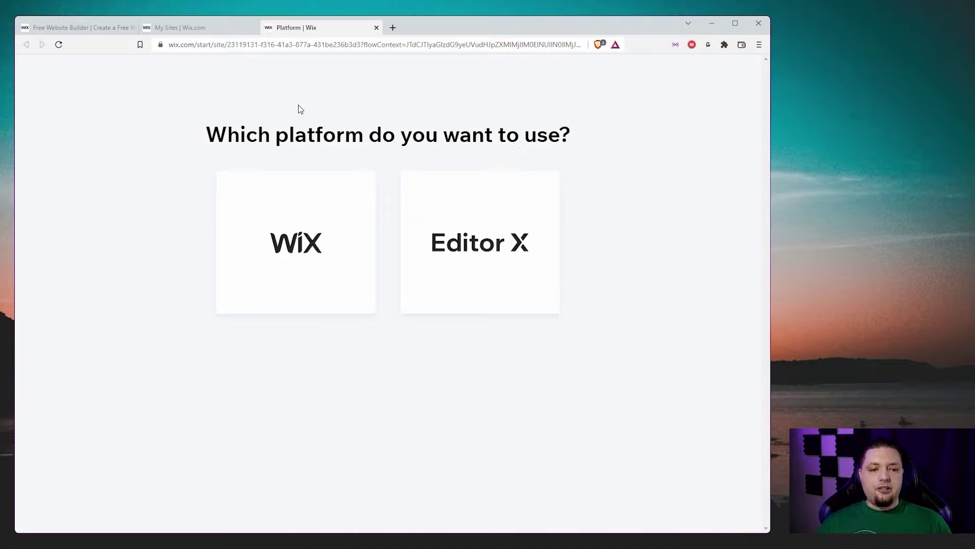
{"action": "left_click", "coordinate": [489, 249]}
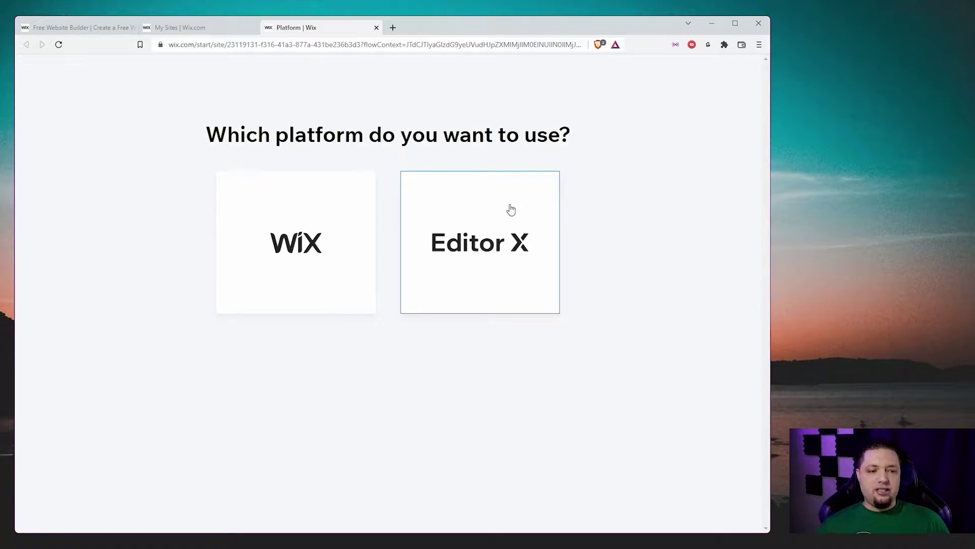
{"action": "left_click", "coordinate": [303, 222]}
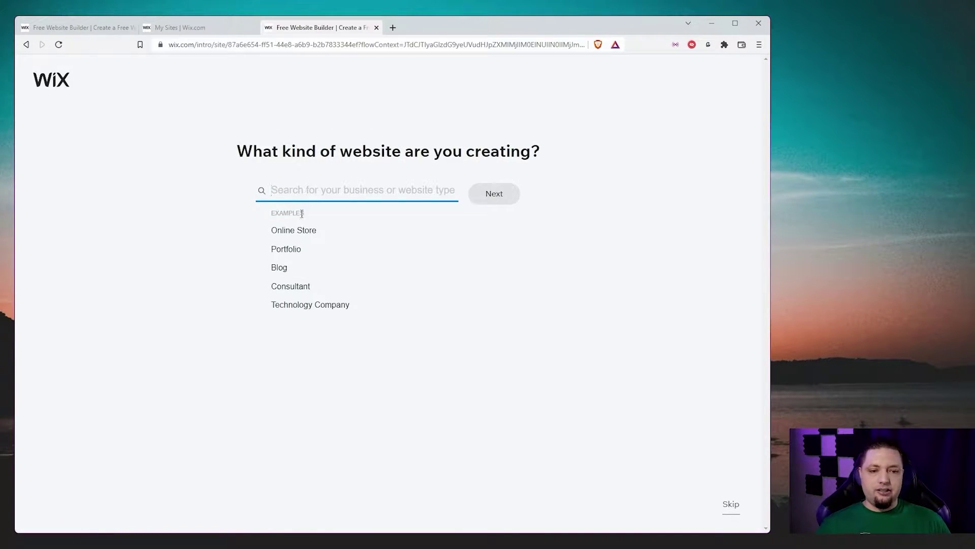
Set the website type to Photography Portfolio.
{"action": "left_click", "coordinate": [291, 249]}
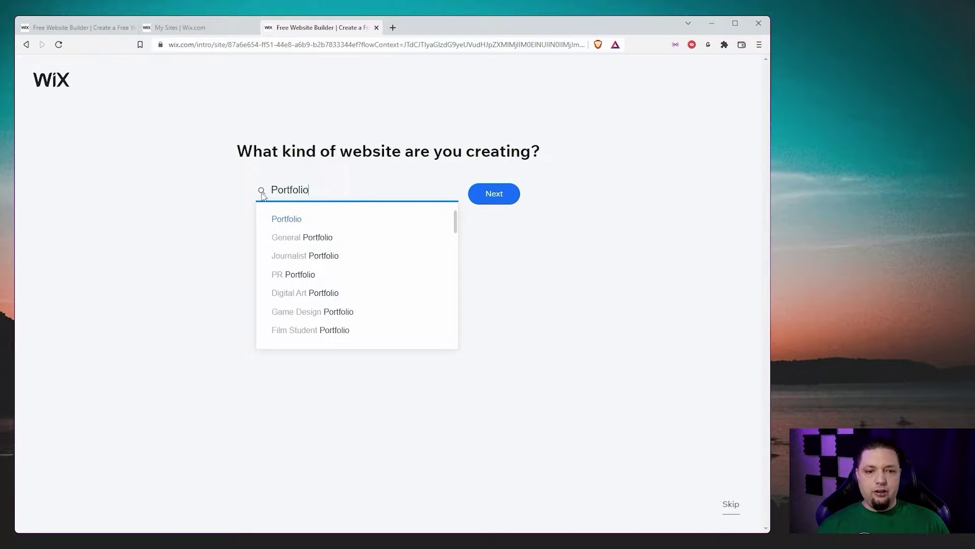
{"action": "type", "text": "Photogr"}
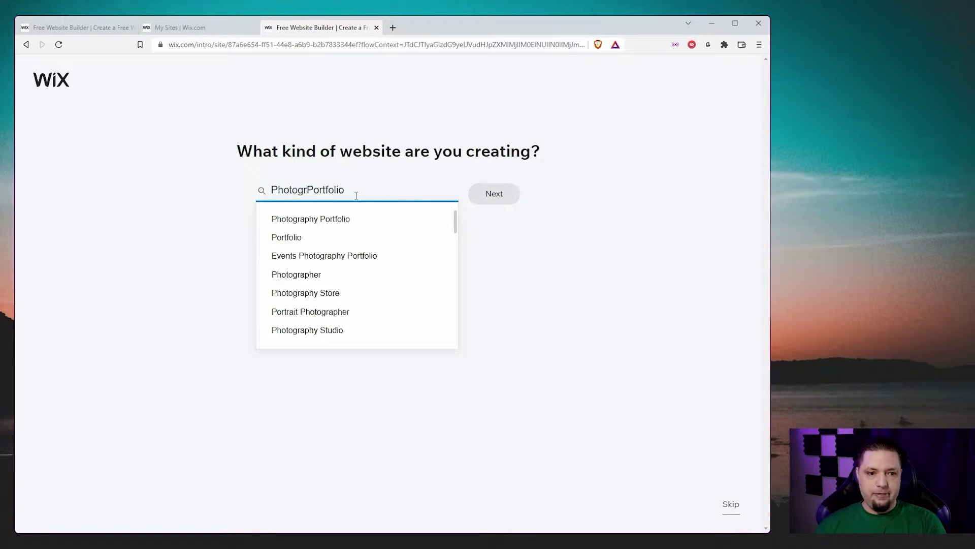
{"action": "left_click", "coordinate": [341, 220]}
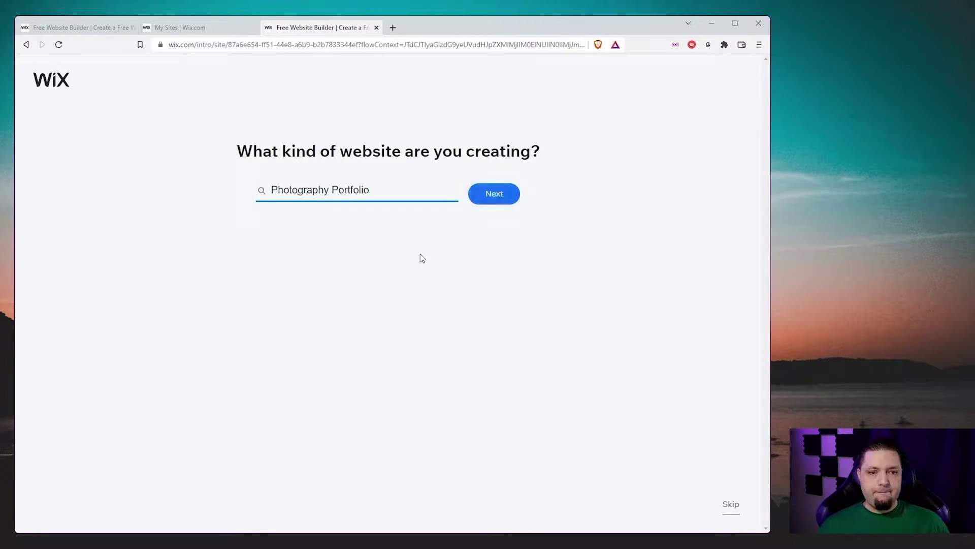
{"action": "key", "text": "Return"}
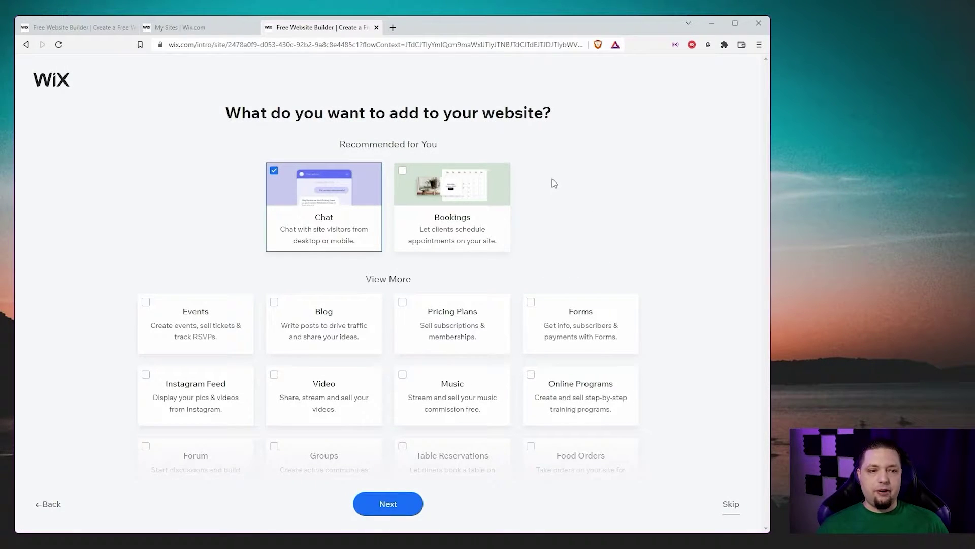
Replace Chat with Bookings, Blog and Forms as the site's features.
{"action": "left_click", "coordinate": [336, 193]}
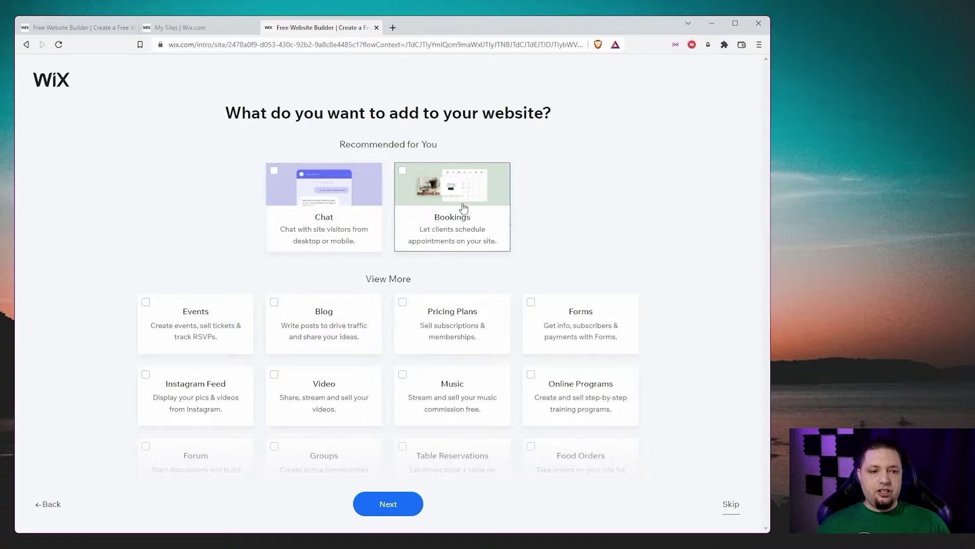
{"action": "left_click", "coordinate": [467, 206]}
{"action": "scroll", "coordinate": [559, 162], "scroll_direction": "down", "scroll_amount": 3}
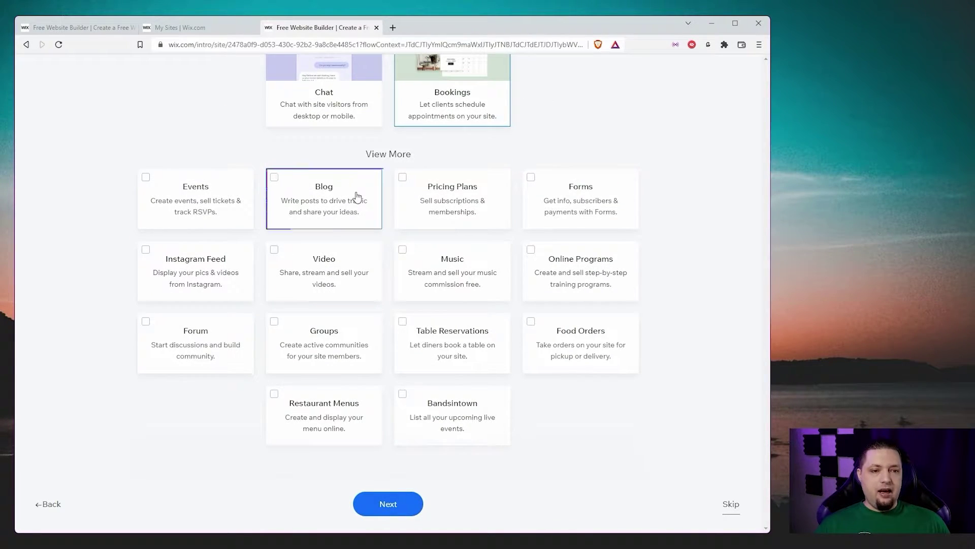
{"action": "left_click", "coordinate": [351, 195]}
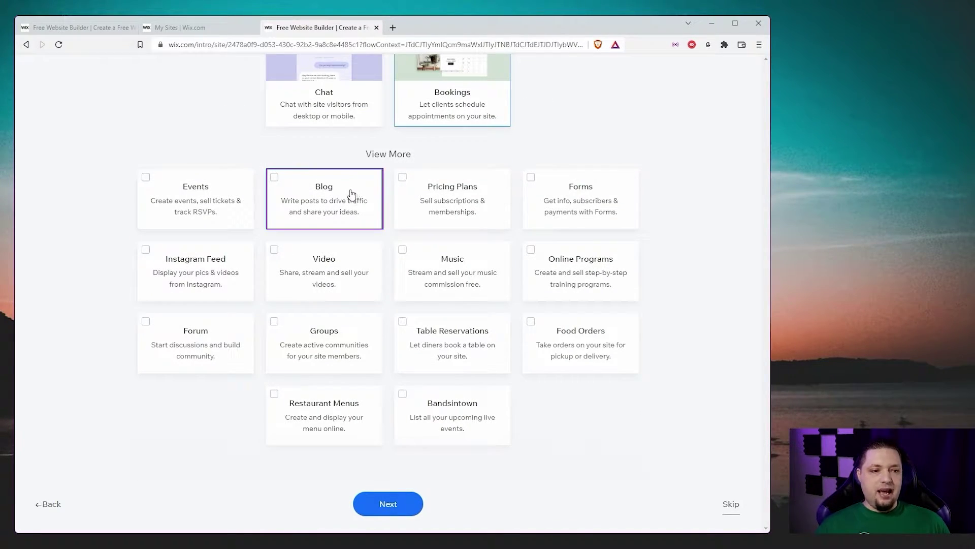
{"action": "left_click", "coordinate": [599, 200]}
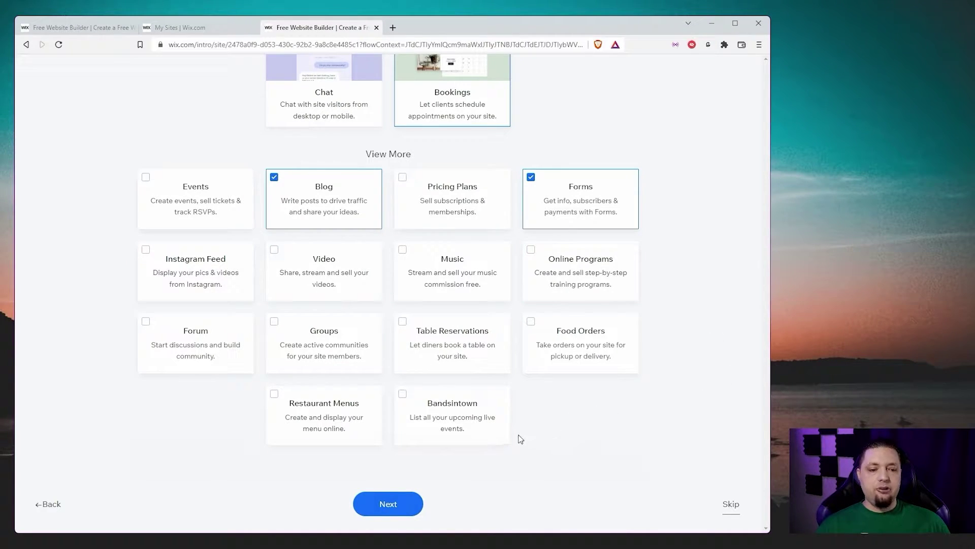
{"action": "left_click", "coordinate": [396, 511]}
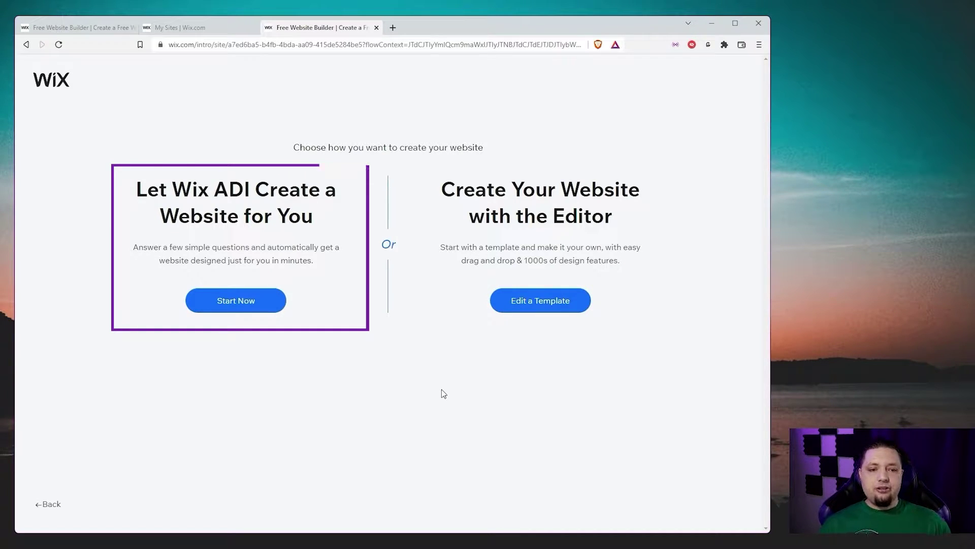
Build from a template and preview the Photographer template among the Photography Portfolio results.
{"action": "left_click_drag", "start_coordinate": [315, 261], "coordinate": [130, 191]}
{"action": "left_click", "coordinate": [188, 198]}
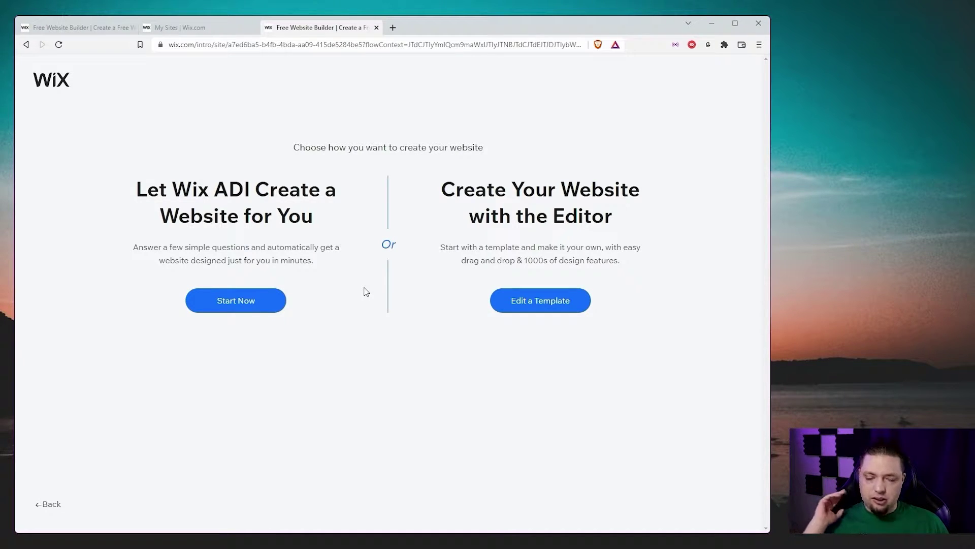
{"action": "left_click", "coordinate": [545, 312]}
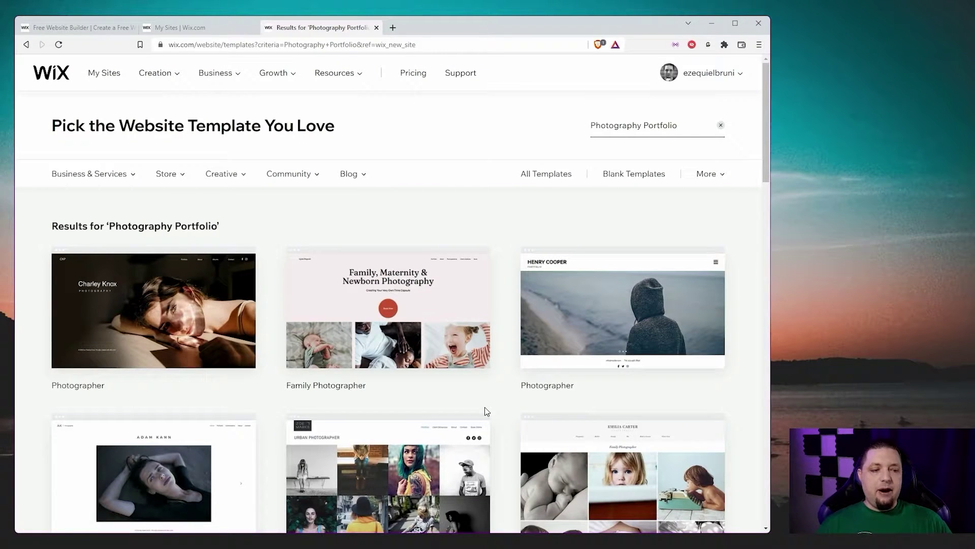
{"action": "scroll", "coordinate": [407, 356], "scroll_direction": "down", "scroll_amount": 3}
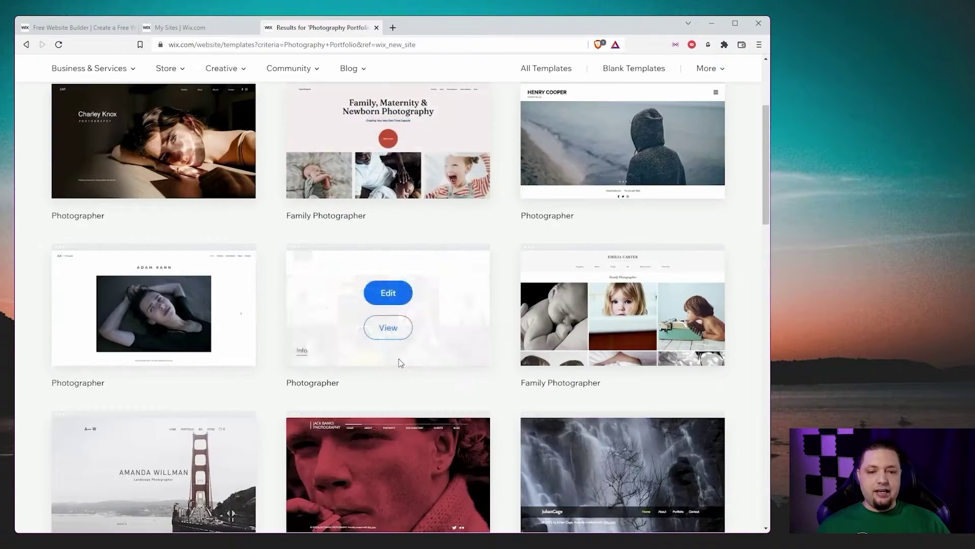
{"action": "scroll", "coordinate": [401, 362], "scroll_direction": "up", "scroll_amount": 3}
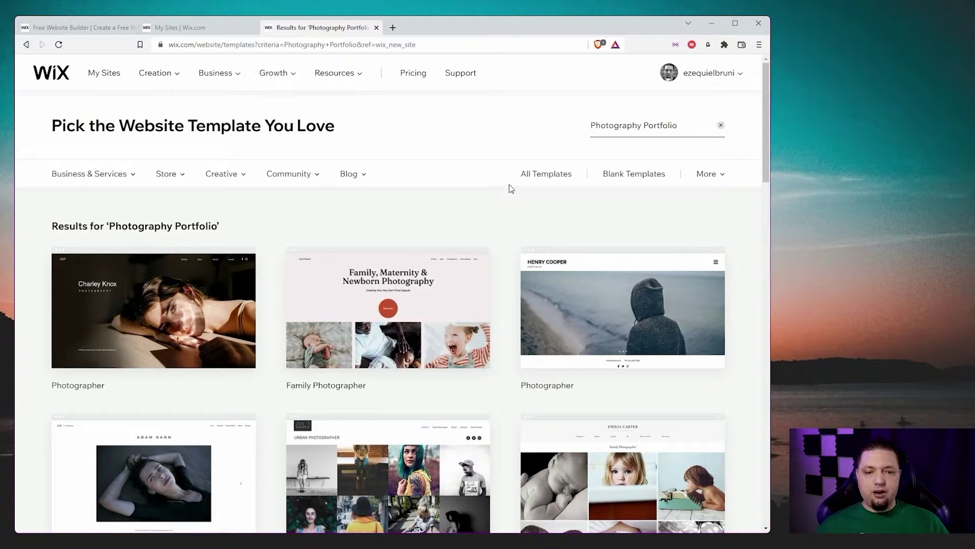
{"action": "scroll", "coordinate": [513, 182], "scroll_direction": "down", "scroll_amount": 6}
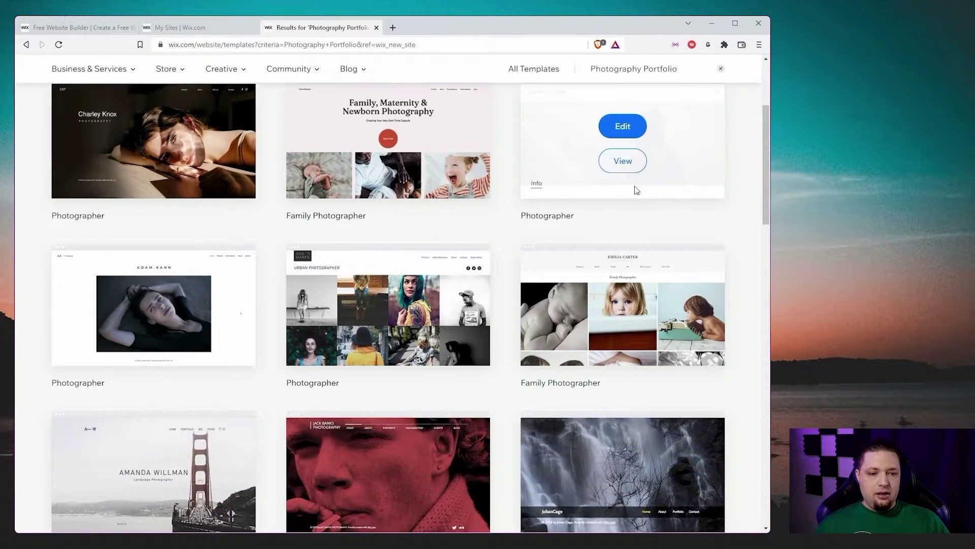
{"action": "scroll", "coordinate": [717, 285], "scroll_direction": "down", "scroll_amount": 5}
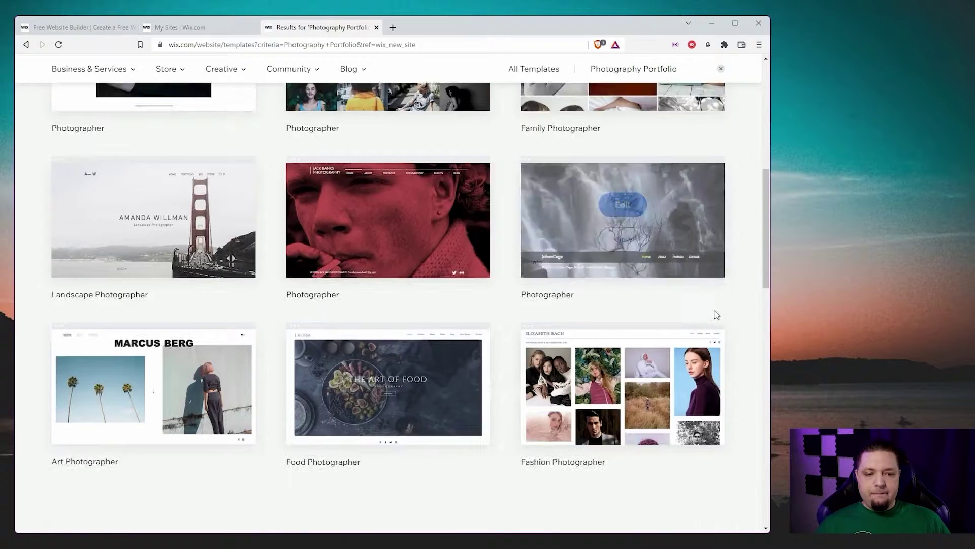
{"action": "scroll", "coordinate": [639, 424], "scroll_direction": "up", "scroll_amount": 11}
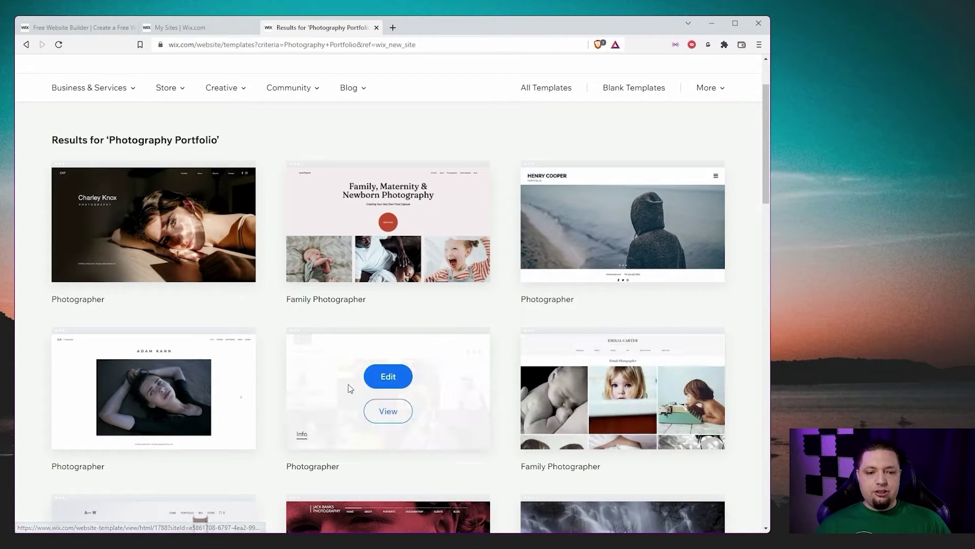
{"action": "left_click", "coordinate": [396, 412]}
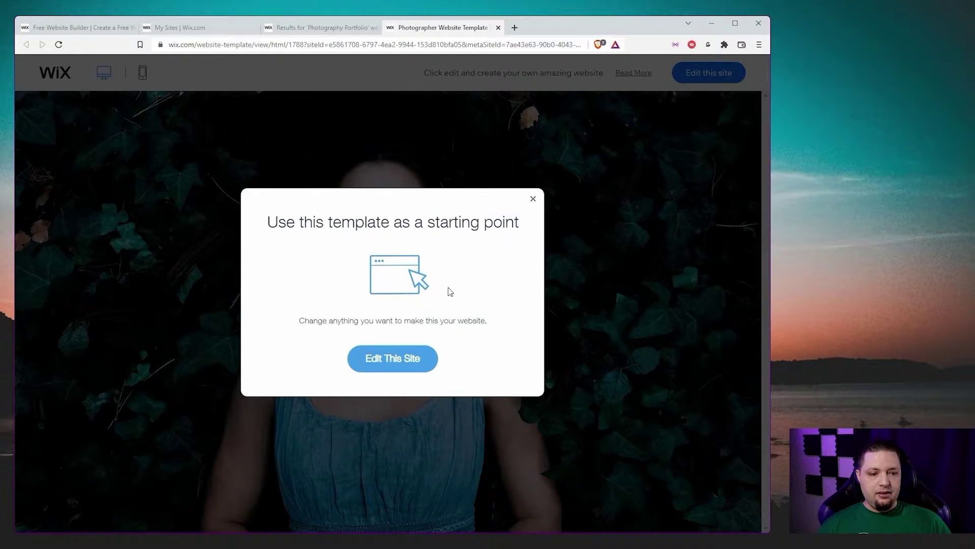
Open the Photographer template in the Wix Editor as the new site.
{"action": "left_click", "coordinate": [401, 355]}
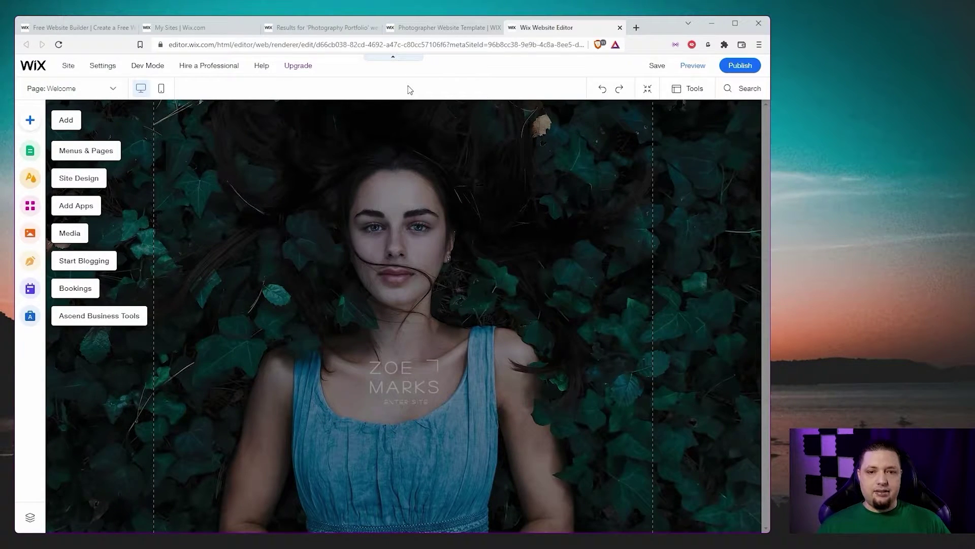
Add the About Us strip design from the About strips below the hero section.
{"action": "left_click", "coordinate": [355, 402]}
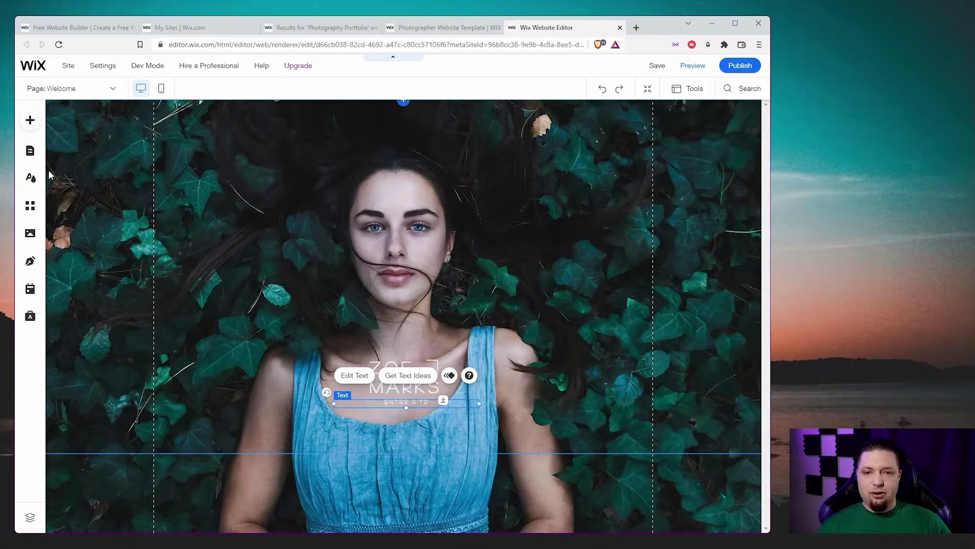
{"action": "left_click", "coordinate": [30, 120]}
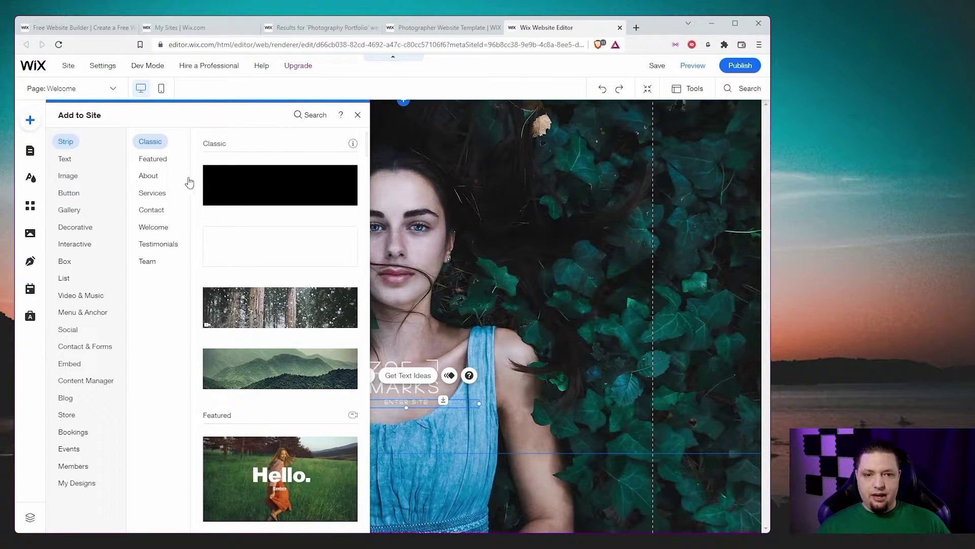
{"action": "left_click", "coordinate": [147, 175]}
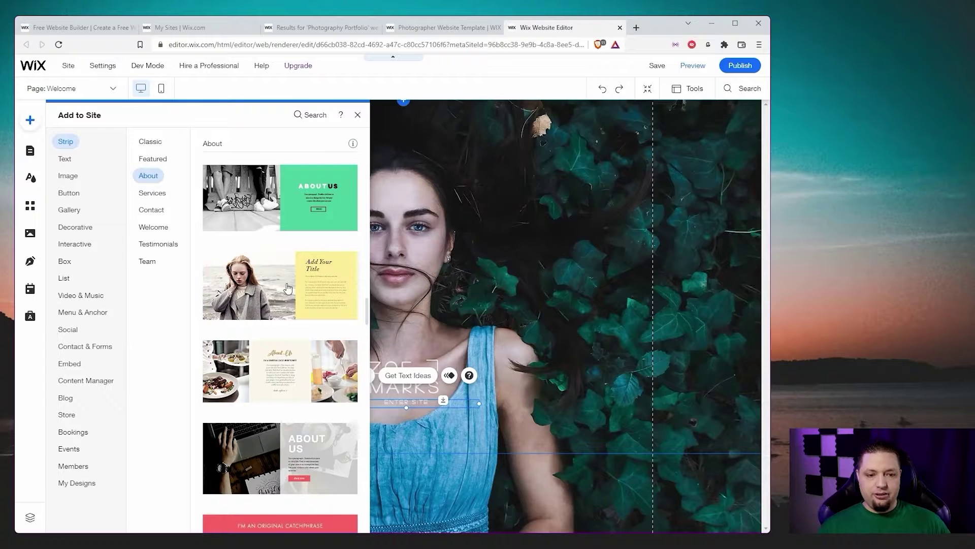
{"action": "left_click", "coordinate": [300, 208]}
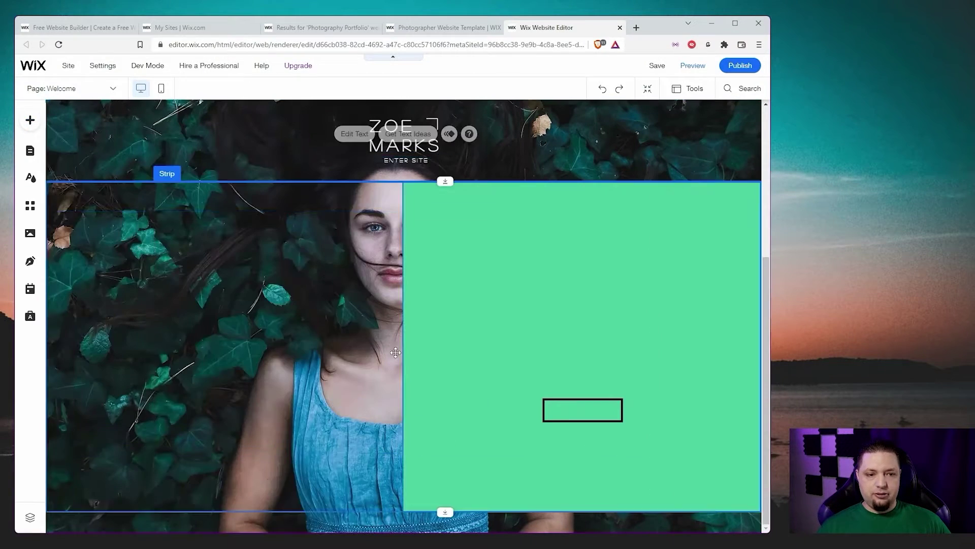
{"action": "scroll", "coordinate": [421, 417], "scroll_direction": "up", "scroll_amount": 5}
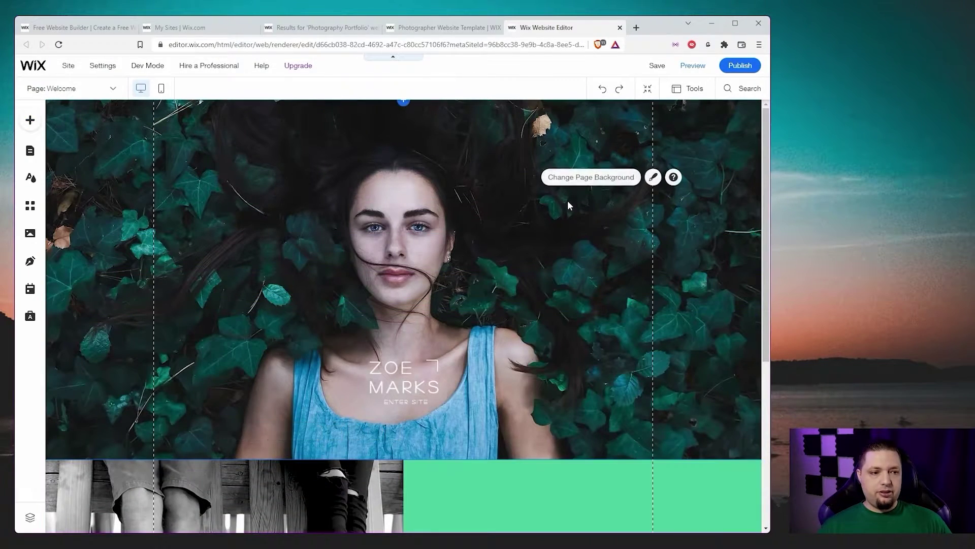
Upload photos and make the neon-lit rainy street image the Welcome page background.
{"action": "left_click", "coordinate": [578, 178]}
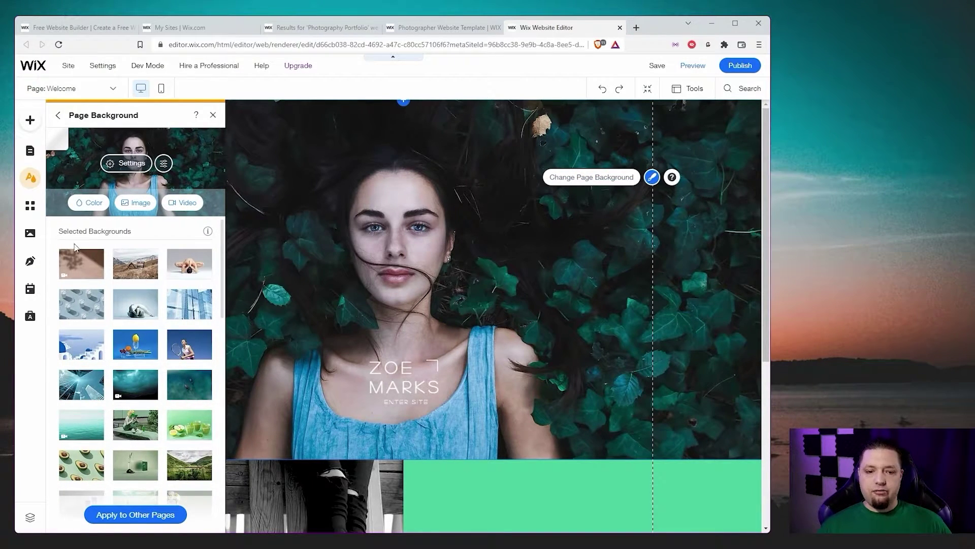
{"action": "mouse_move", "coordinate": [146, 355]}
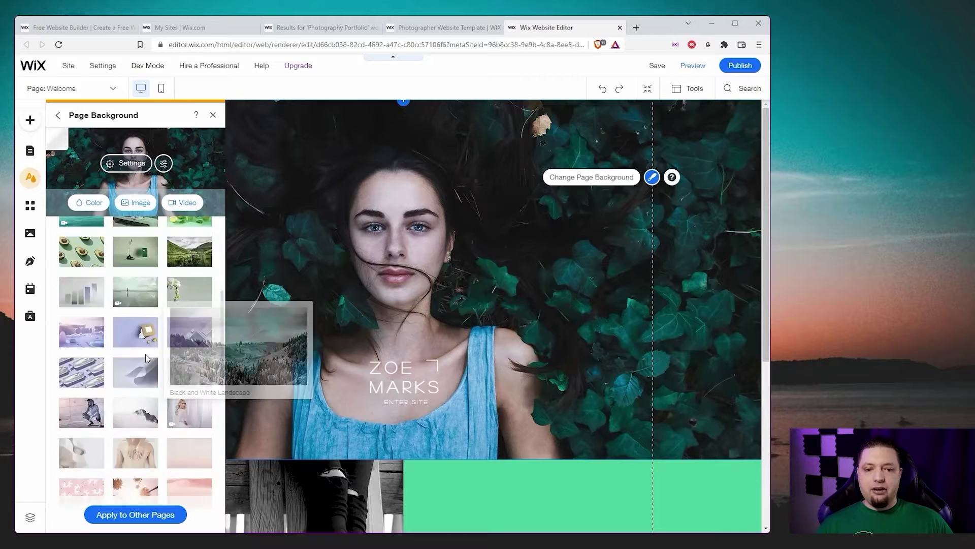
{"action": "mouse_move", "coordinate": [128, 314]}
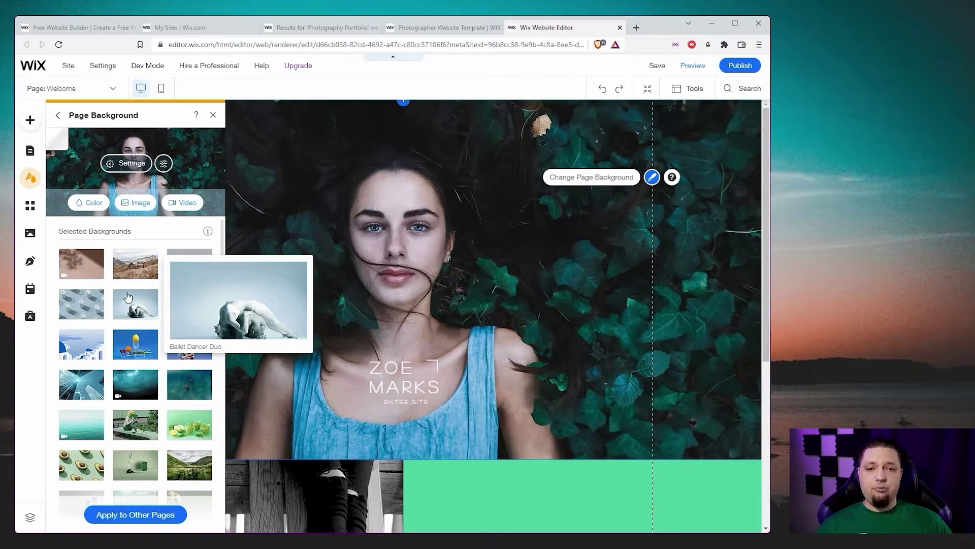
{"action": "left_click", "coordinate": [137, 204]}
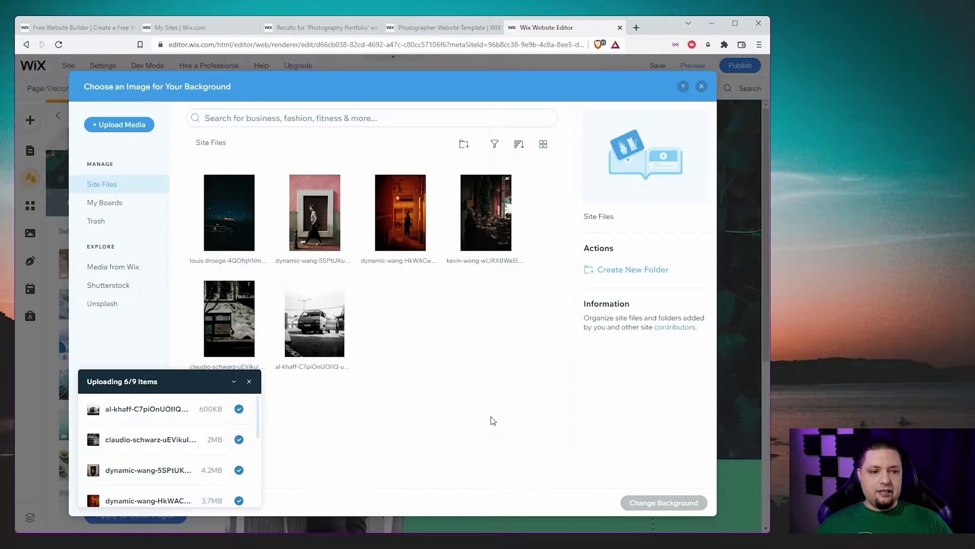
{"action": "scroll", "coordinate": [230, 425], "scroll_direction": "down", "scroll_amount": 3}
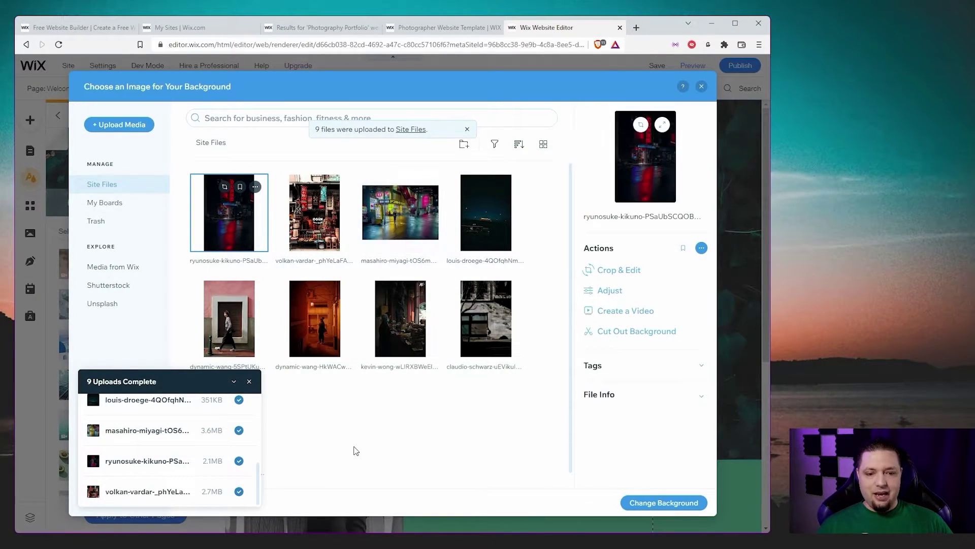
{"action": "left_click", "coordinate": [249, 382]}
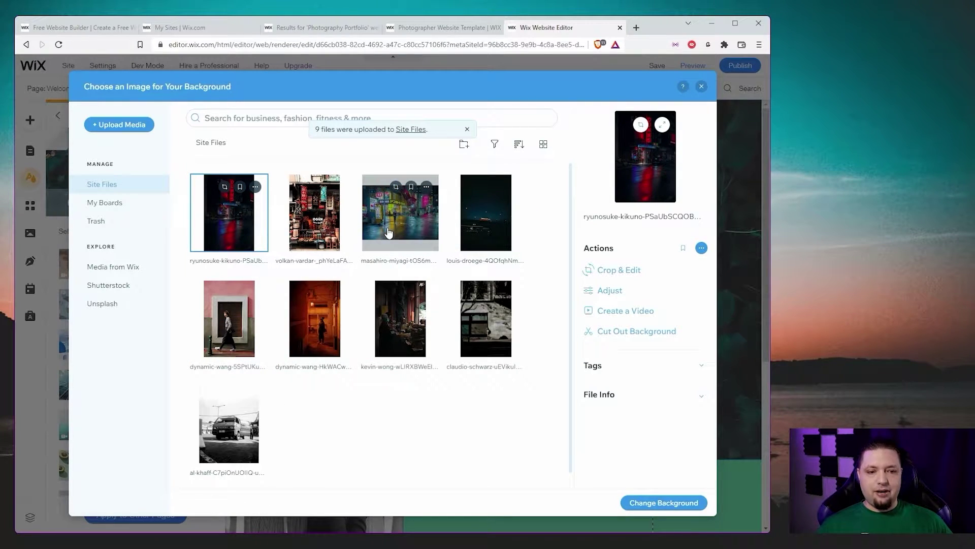
{"action": "left_click", "coordinate": [406, 223]}
{"action": "left_click", "coordinate": [662, 503]}
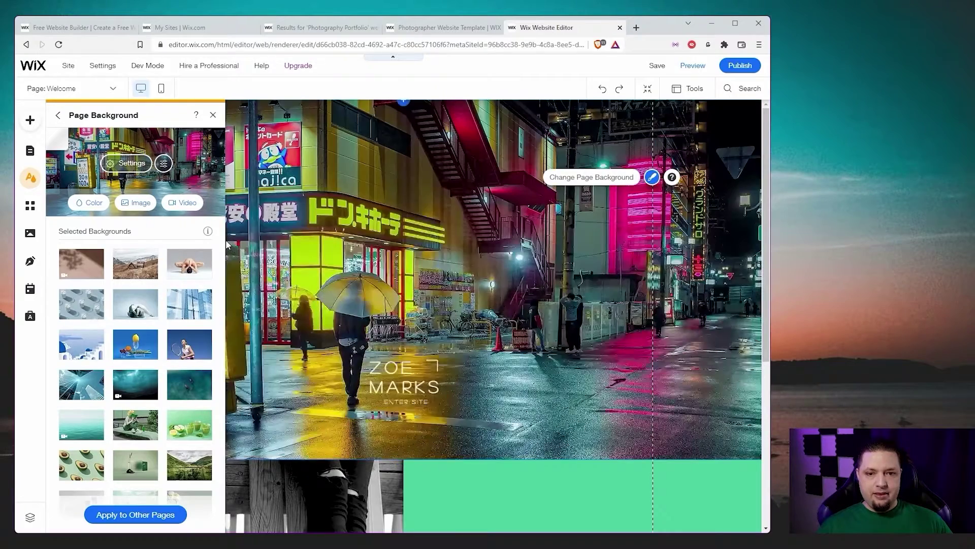
{"action": "scroll", "coordinate": [492, 327], "scroll_direction": "down", "scroll_amount": 5}
{"action": "scroll", "coordinate": [492, 327], "scroll_direction": "up", "scroll_amount": 5}
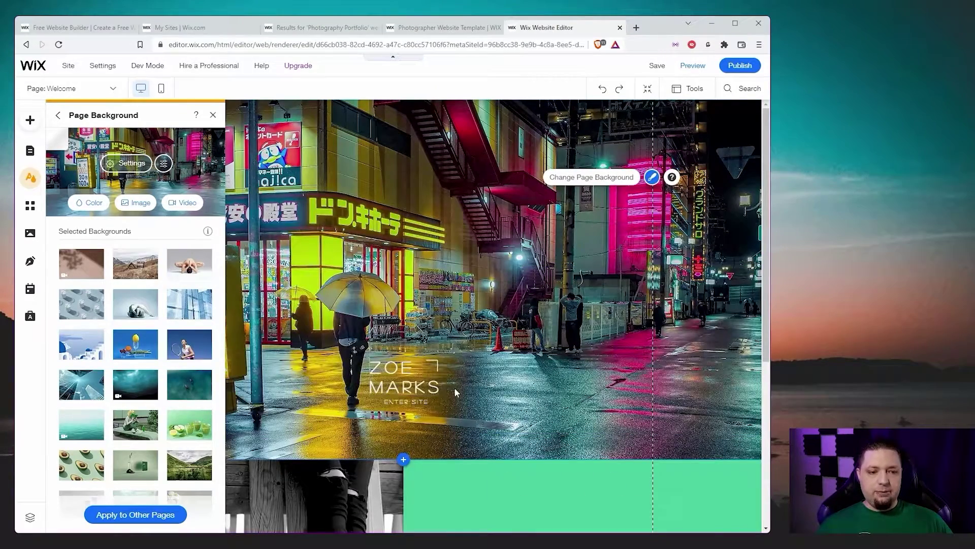
{"action": "scroll", "coordinate": [487, 382], "scroll_direction": "down", "scroll_amount": 4}
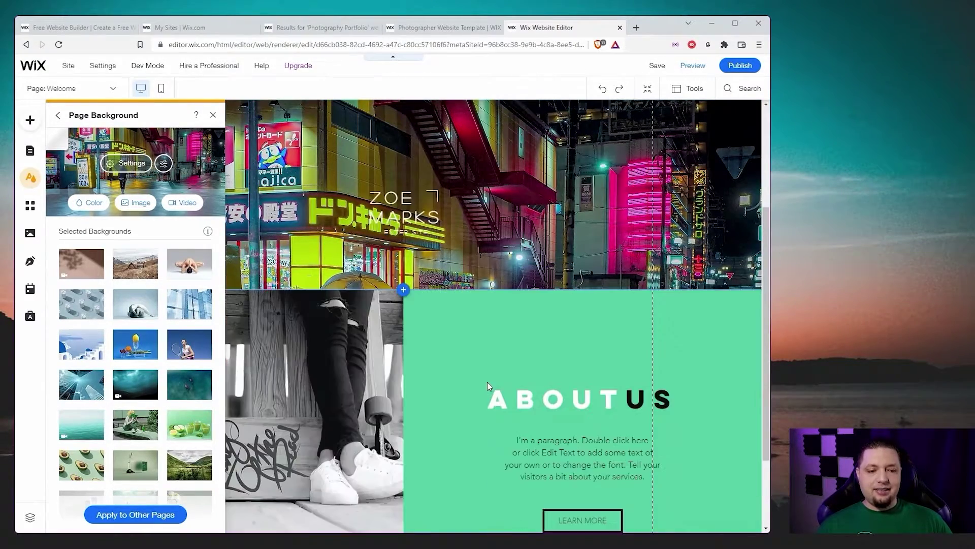
{"action": "scroll", "coordinate": [488, 379], "scroll_direction": "up", "scroll_amount": 4}
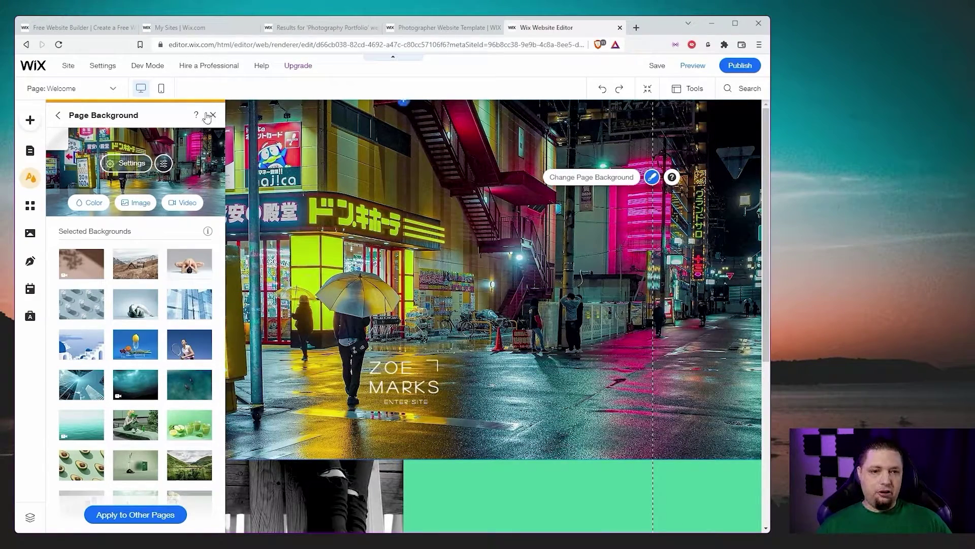
Delete the ZOE MARKS title and the ENTER SITE text from the hero.
{"action": "left_click", "coordinate": [399, 370]}
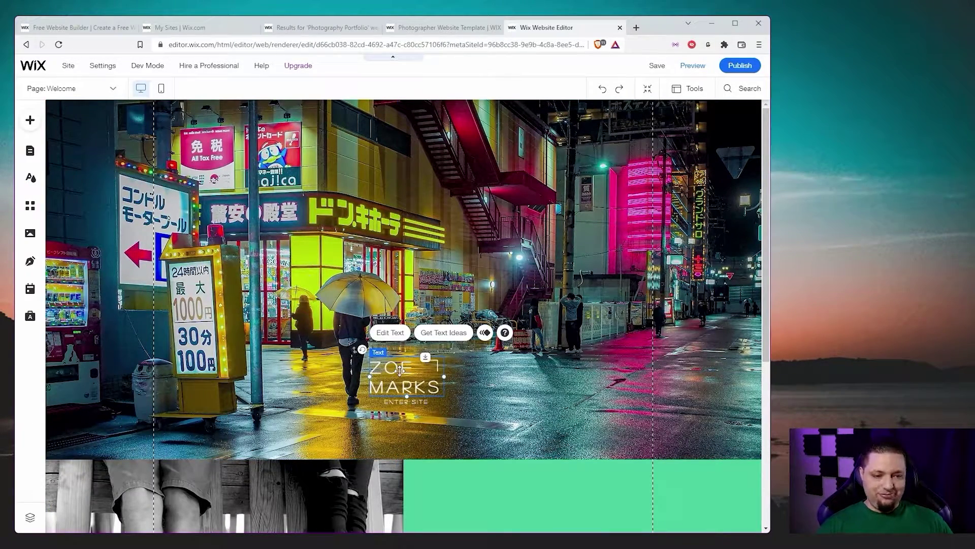
{"action": "key", "text": "Delete"}
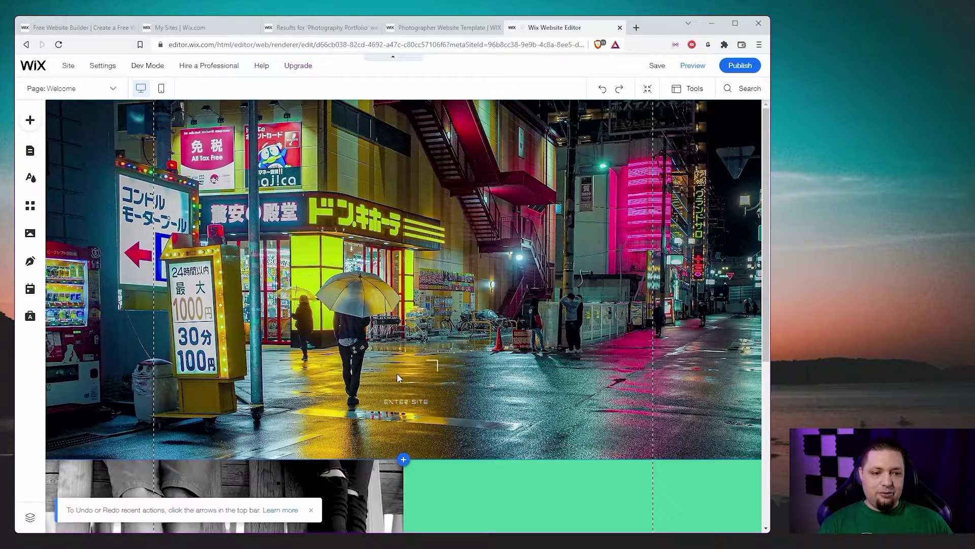
{"action": "left_click", "coordinate": [400, 401]}
{"action": "key", "text": "Delete"}
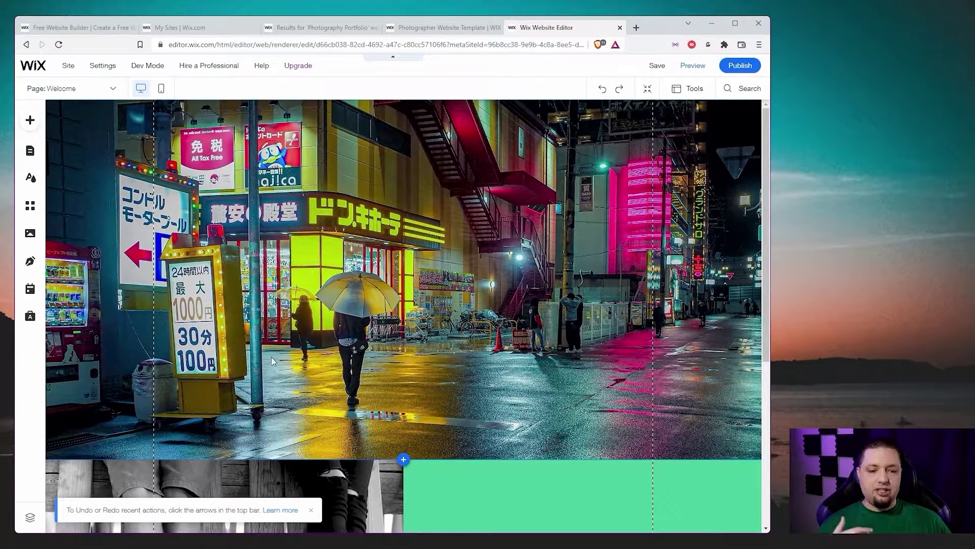
{"action": "scroll", "coordinate": [364, 433], "scroll_direction": "down", "scroll_amount": 5}
{"action": "scroll", "coordinate": [441, 364], "scroll_direction": "up", "scroll_amount": 5}
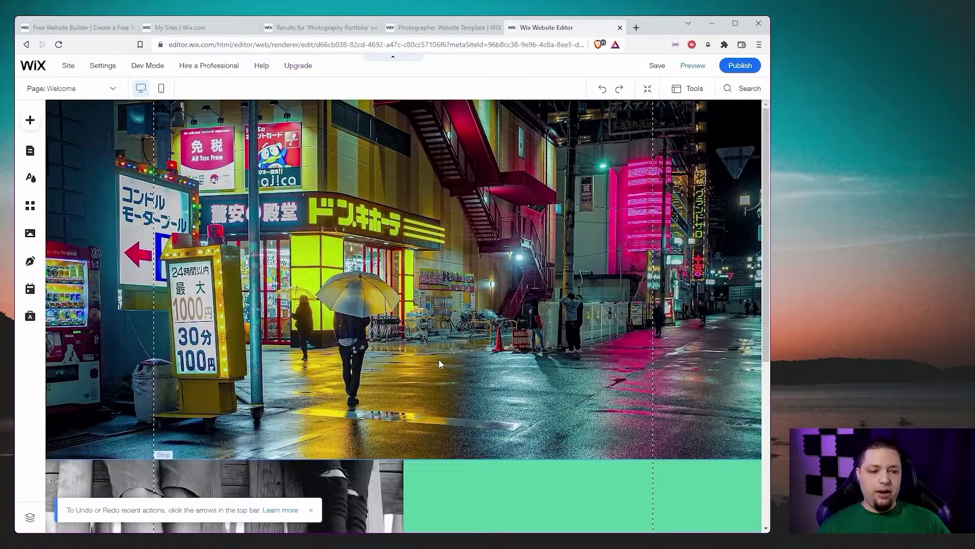
{"action": "scroll", "coordinate": [364, 378], "scroll_direction": "down", "scroll_amount": 5}
{"action": "scroll", "coordinate": [364, 377], "scroll_direction": "up", "scroll_amount": 5}
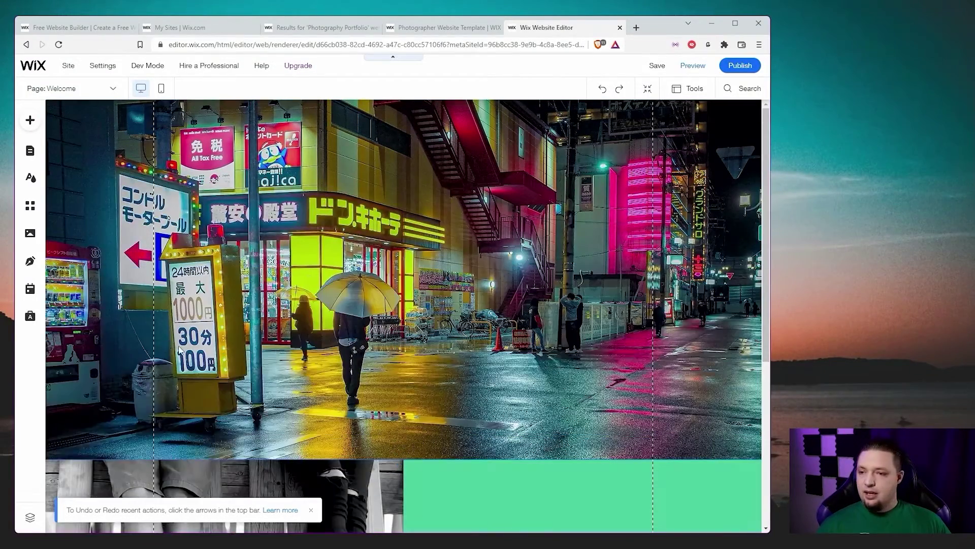
Upload test-logo-white.png and place the AwesomeLogo image in the middle of the hero.
{"action": "left_click", "coordinate": [30, 120]}
{"action": "left_click", "coordinate": [68, 176]}
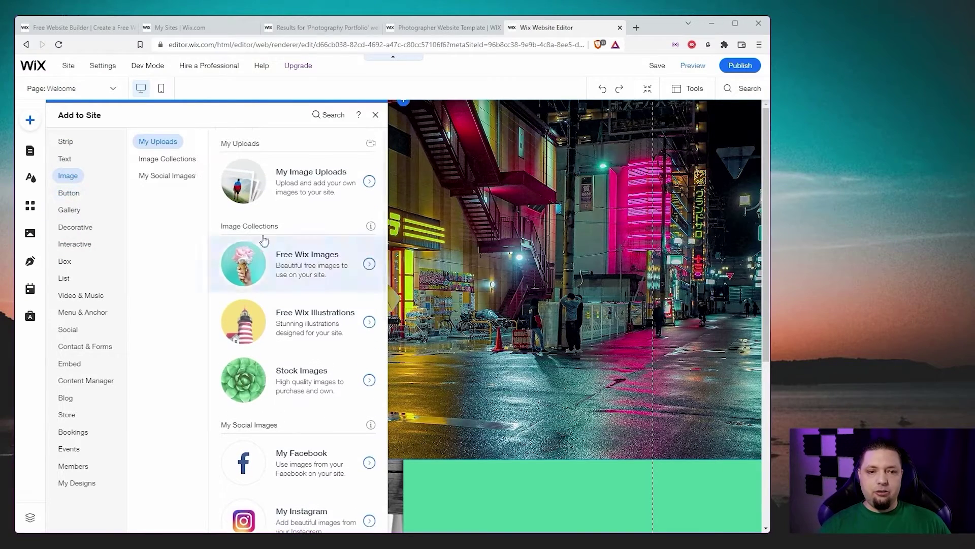
{"action": "left_click", "coordinate": [167, 160]}
{"action": "left_click", "coordinate": [163, 144]}
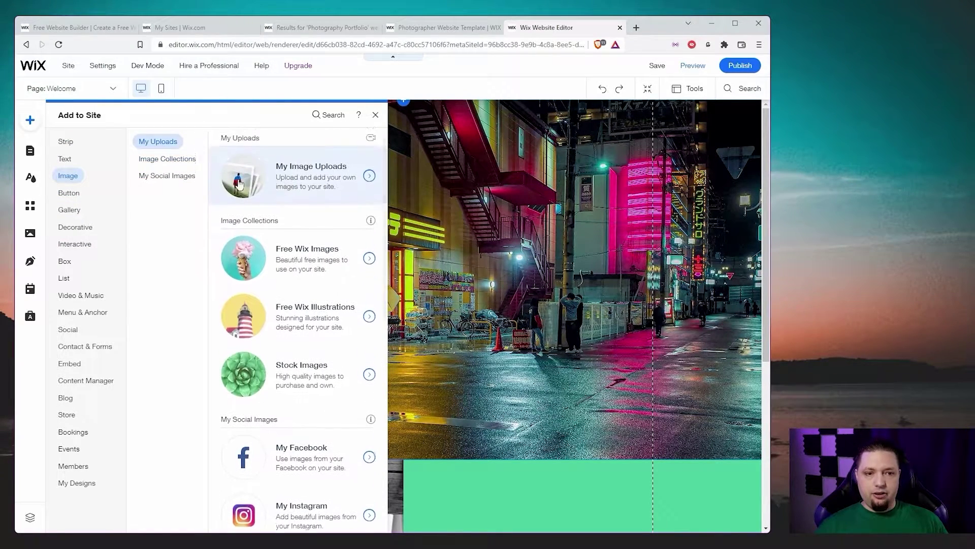
{"action": "left_click", "coordinate": [370, 181]}
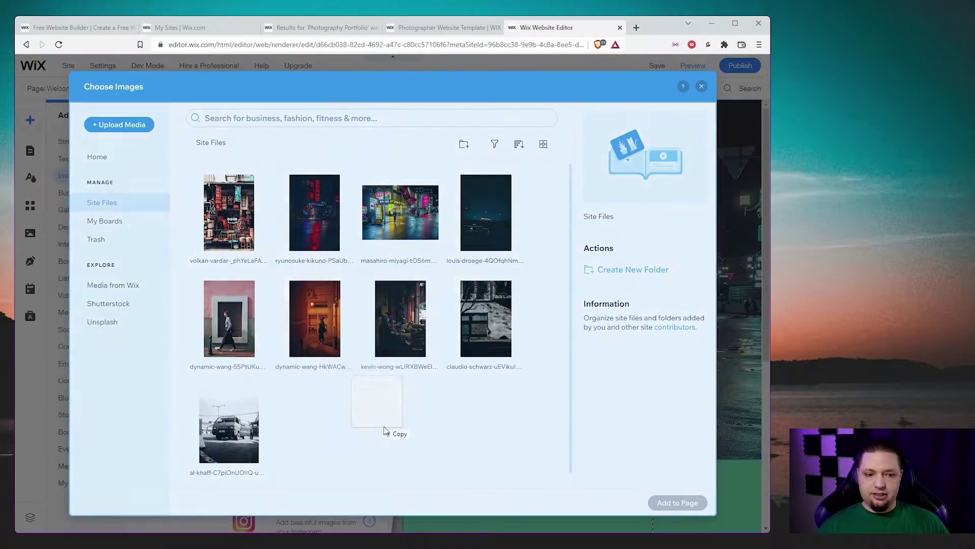
{"action": "left_click_drag", "start_coordinate": [381, 422], "coordinate": [464, 448]}
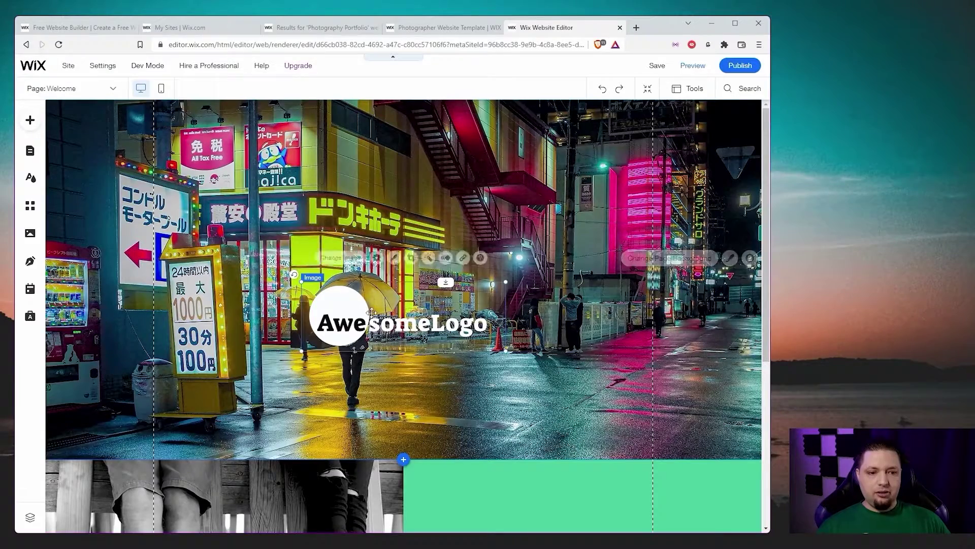
{"action": "left_click_drag", "start_coordinate": [353, 326], "coordinate": [356, 362]}
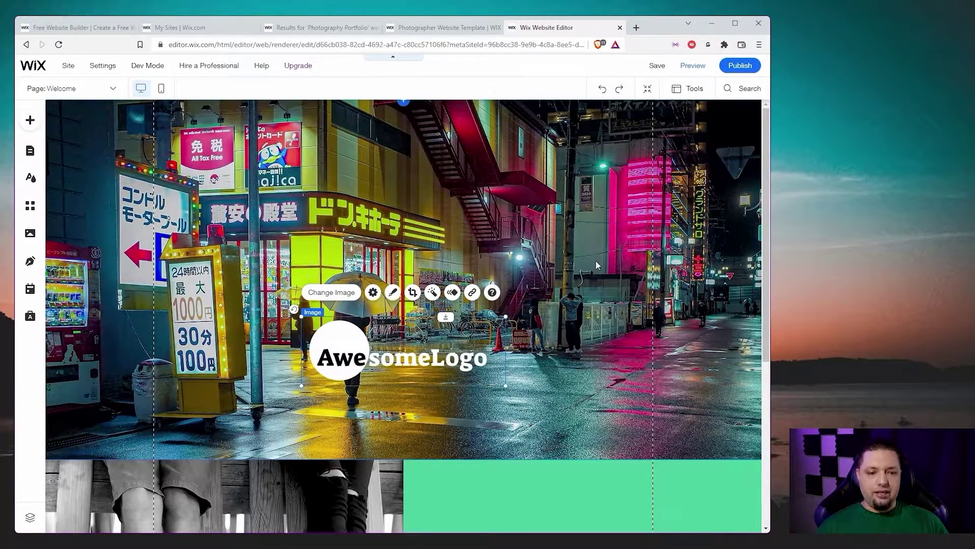
{"action": "left_click", "coordinate": [598, 244]}
{"action": "left_click", "coordinate": [643, 216]}
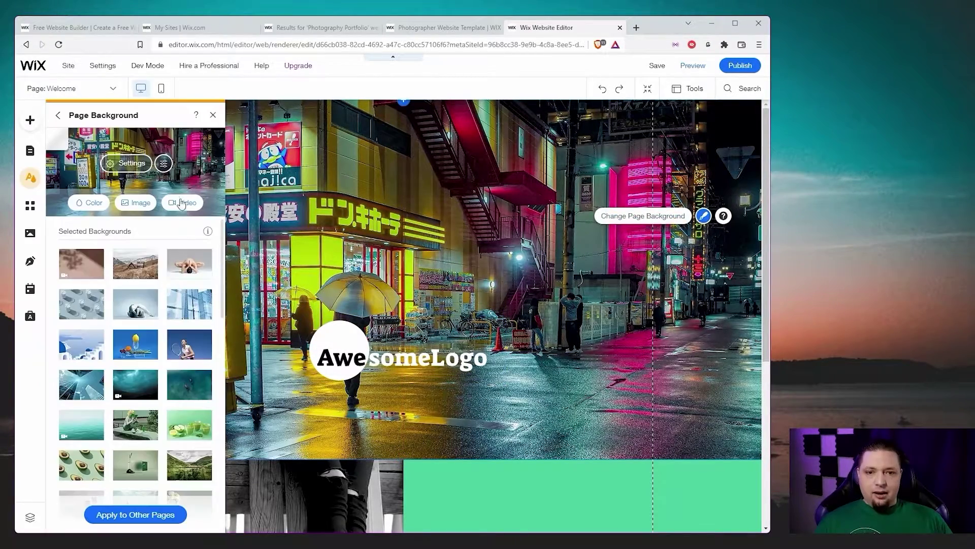
Dim the neon street background to 50% image opacity over a dark backing colour.
{"action": "left_click", "coordinate": [86, 203]}
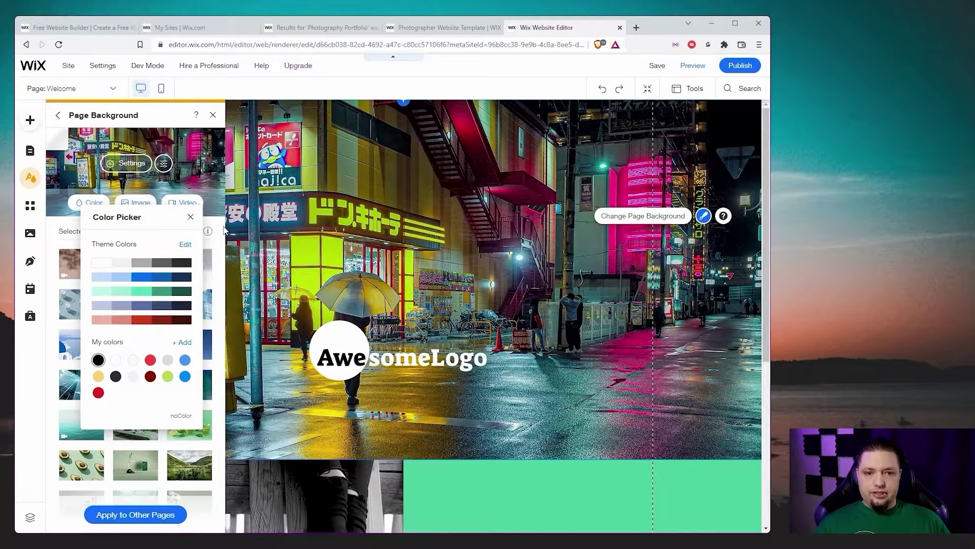
{"action": "left_click", "coordinate": [133, 169]}
{"action": "left_click", "coordinate": [133, 168]}
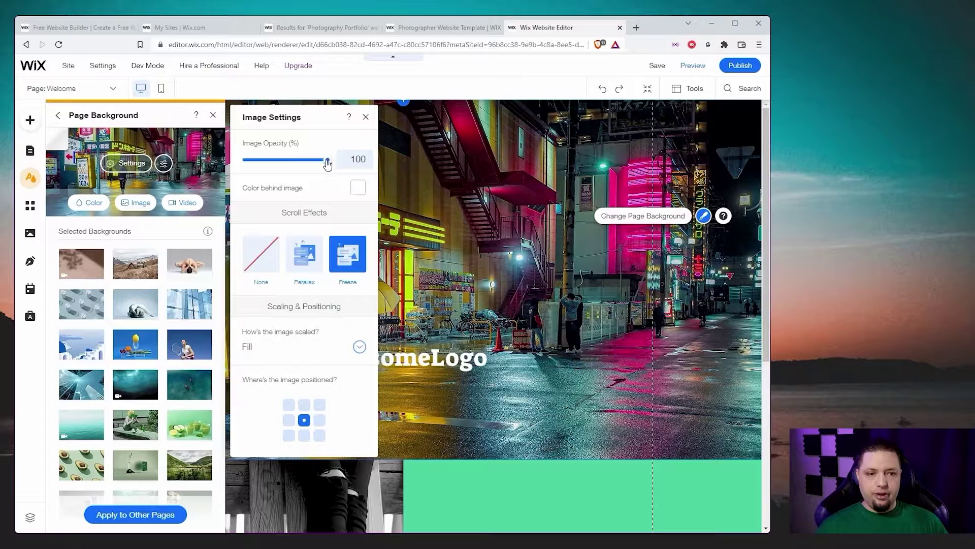
{"action": "left_click", "coordinate": [359, 187]}
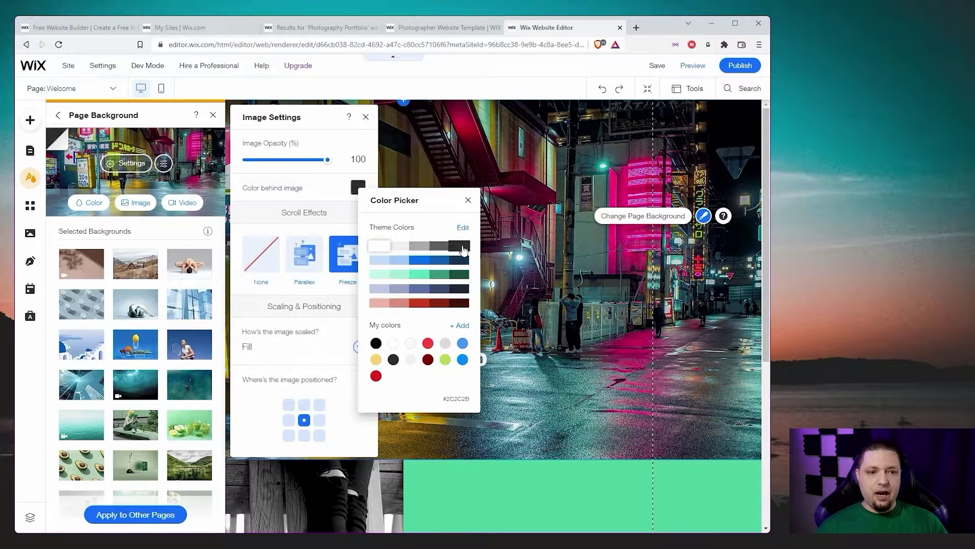
{"action": "left_click_drag", "start_coordinate": [327, 160], "coordinate": [283, 174]}
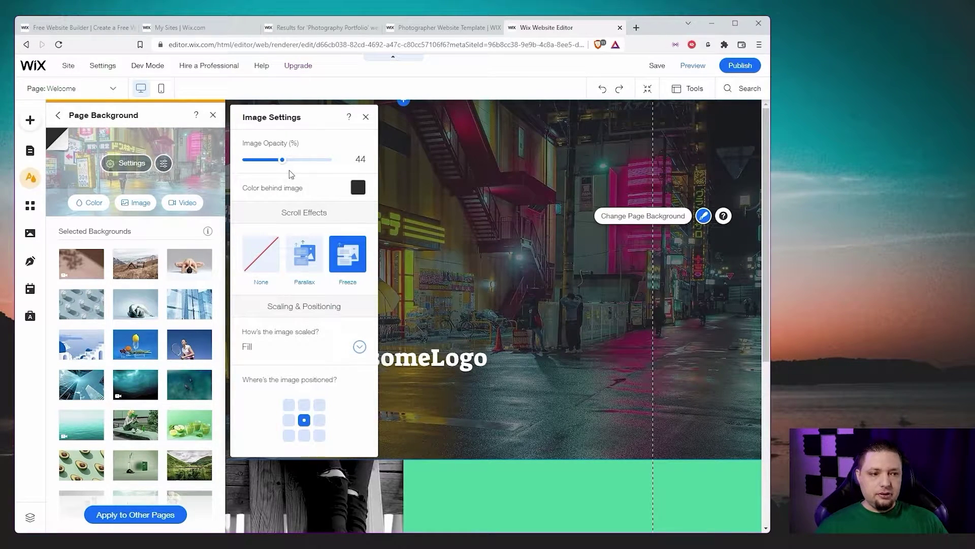
{"action": "left_click_drag", "start_coordinate": [291, 174], "coordinate": [289, 173]}
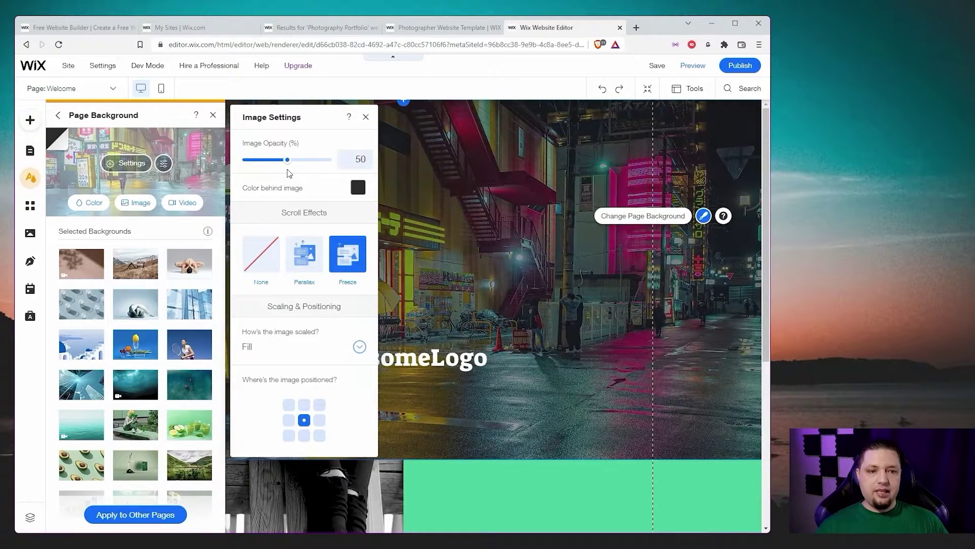
{"action": "left_click", "coordinate": [366, 116]}
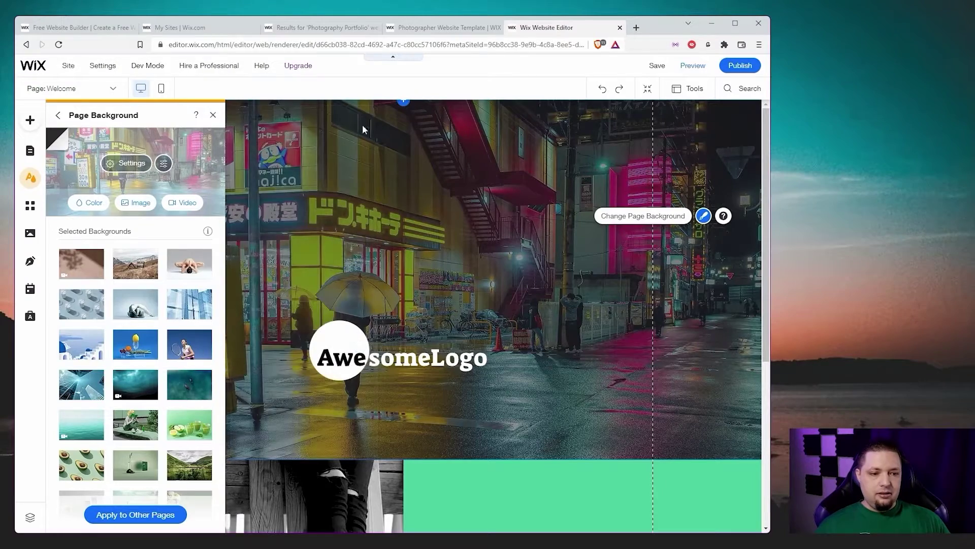
{"action": "left_click", "coordinate": [213, 115]}
{"action": "scroll", "coordinate": [464, 287], "scroll_direction": "down", "scroll_amount": 2}
{"action": "scroll", "coordinate": [452, 297], "scroll_direction": "down", "scroll_amount": 4}
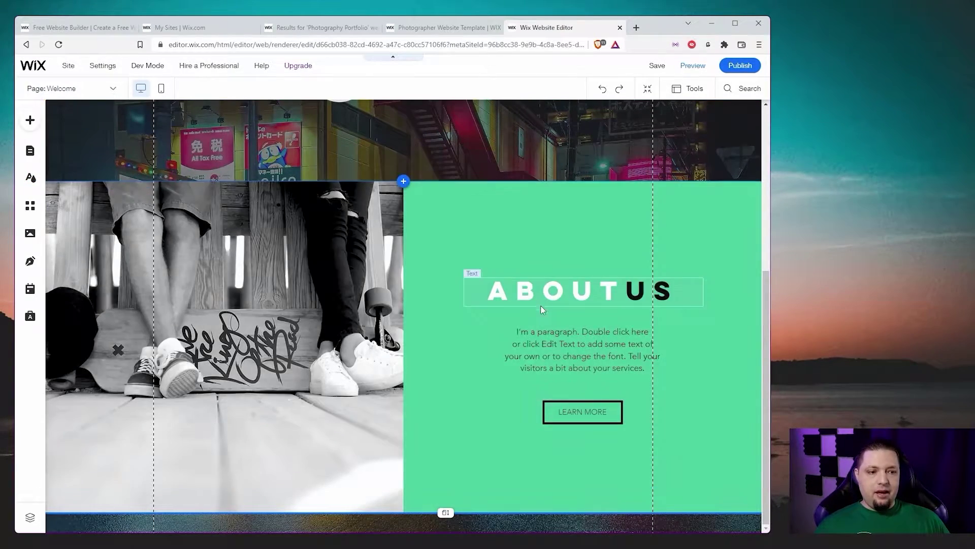
Add a name, email and message contact form below About Us, stretched to full width.
{"action": "scroll", "coordinate": [416, 267], "scroll_direction": "up", "scroll_amount": 6}
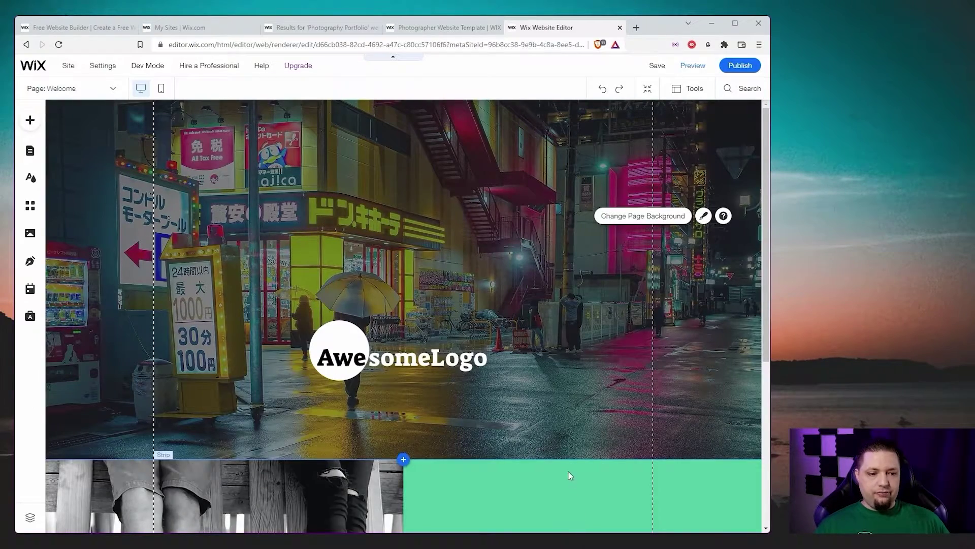
{"action": "scroll", "coordinate": [515, 327], "scroll_direction": "down", "scroll_amount": 6}
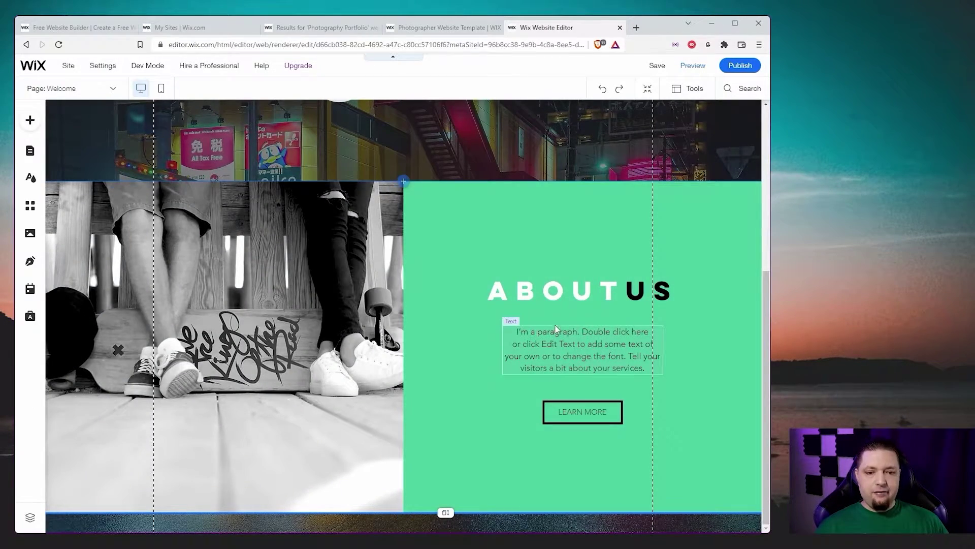
{"action": "scroll", "coordinate": [556, 329], "scroll_direction": "up", "scroll_amount": 6}
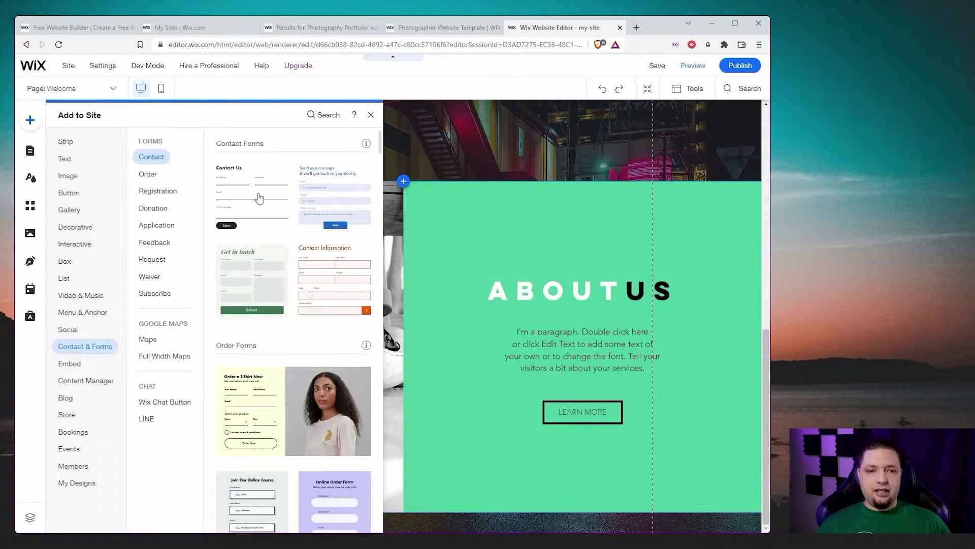
{"action": "left_click", "coordinate": [259, 198]}
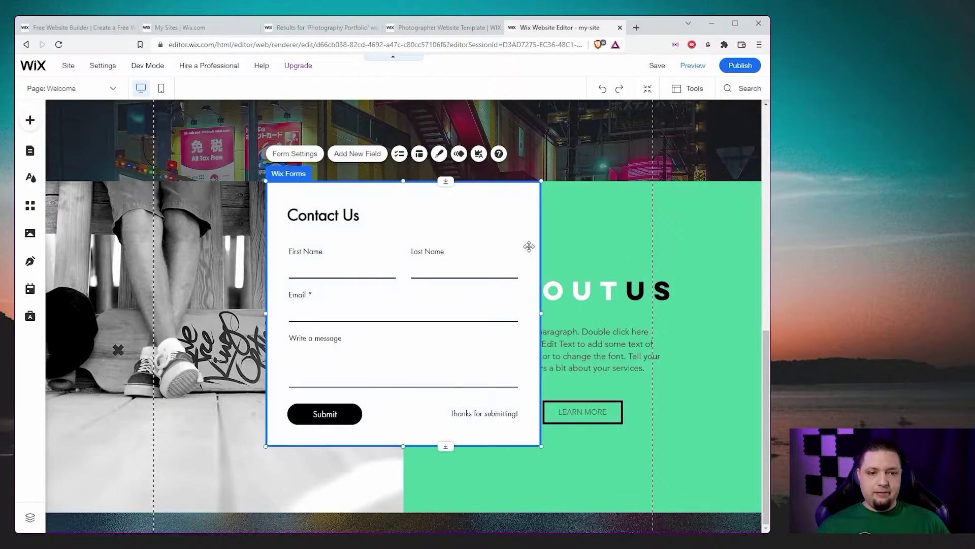
{"action": "left_click_drag", "start_coordinate": [356, 215], "coordinate": [358, 528]}
{"action": "scroll", "coordinate": [358, 508], "scroll_direction": "down", "scroll_amount": 5}
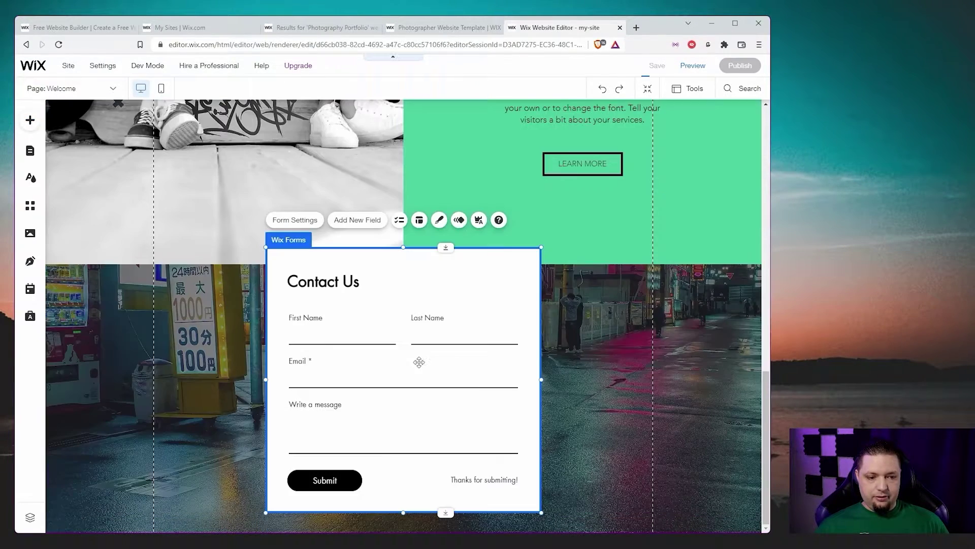
{"action": "mouse_move", "coordinate": [427, 308]}
{"action": "left_mouse_down"}
{"action": "mouse_move", "coordinate": [422, 337]}
{"action": "mouse_move", "coordinate": [426, 326]}
{"action": "left_mouse_up"}
{"action": "left_click_drag", "start_coordinate": [267, 396], "coordinate": [47, 393]}
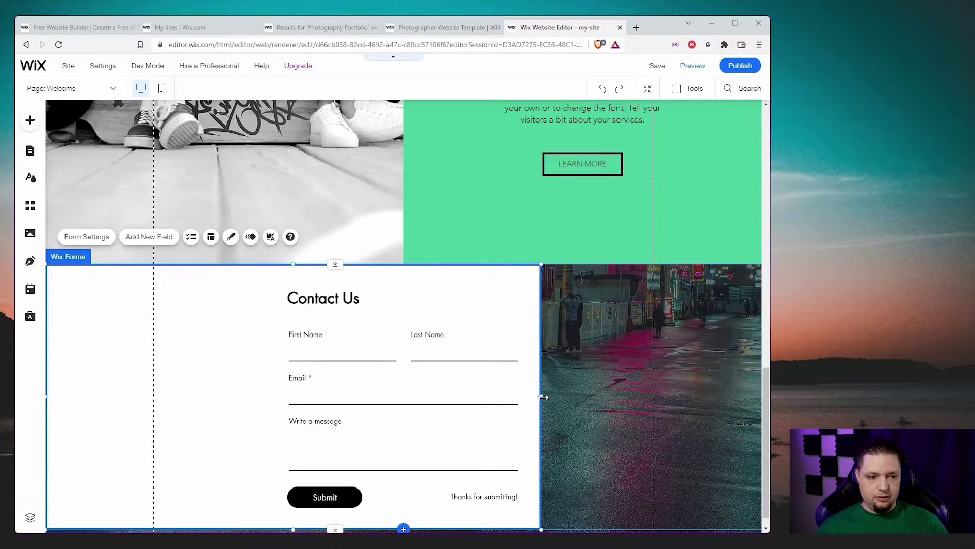
{"action": "left_click_drag", "start_coordinate": [542, 396], "coordinate": [762, 399]}
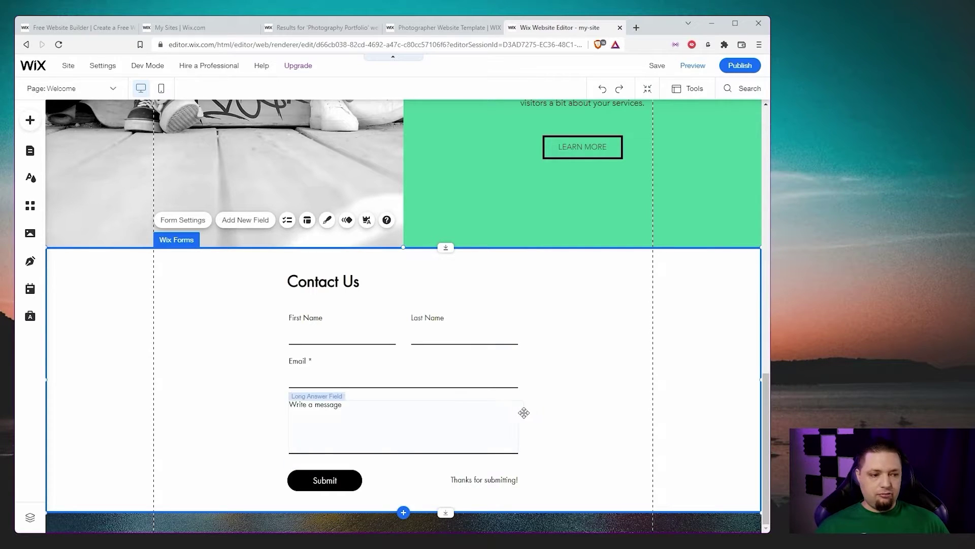
{"action": "right_click", "coordinate": [716, 360]}
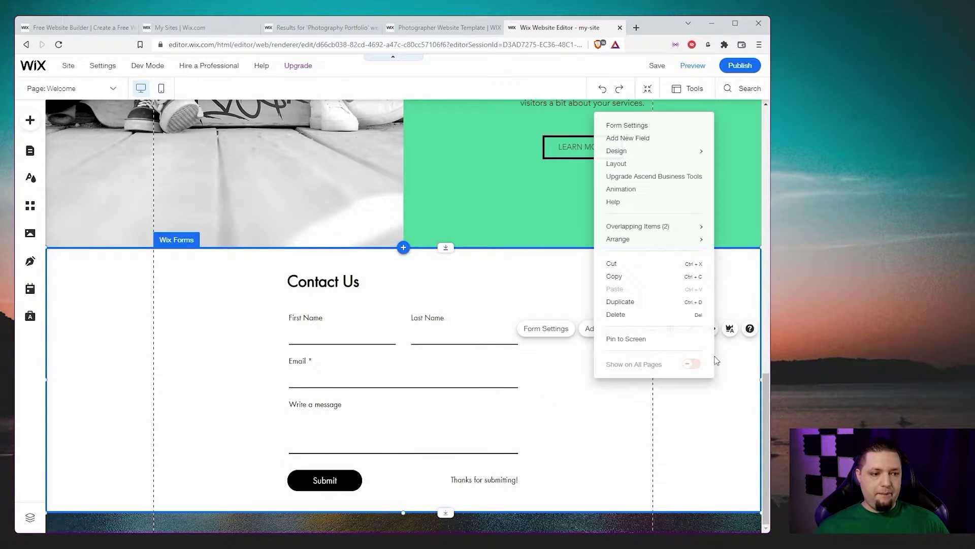
{"action": "left_click", "coordinate": [692, 385]}
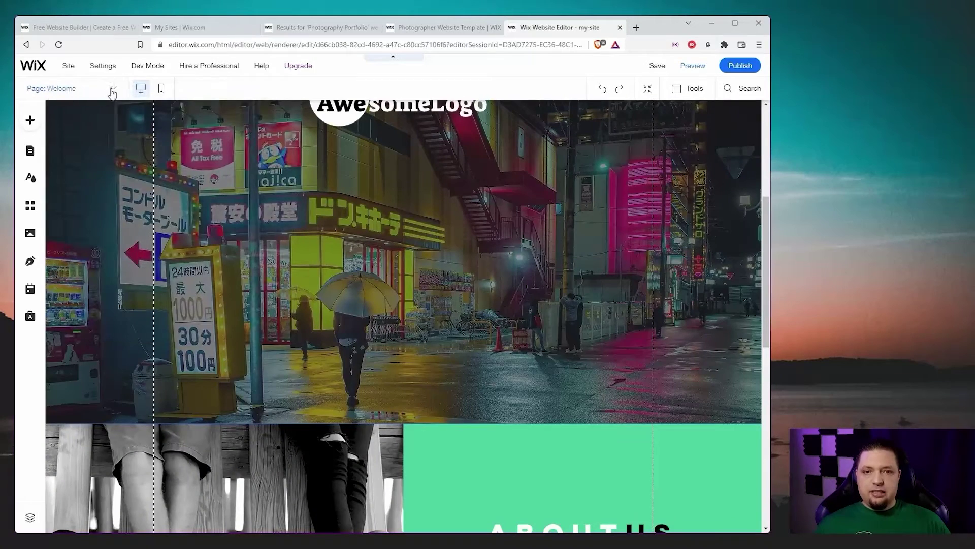
Delete the Contact page in Manage Pages, then open the Portfolio page for editing.
{"action": "left_click", "coordinate": [113, 89]}
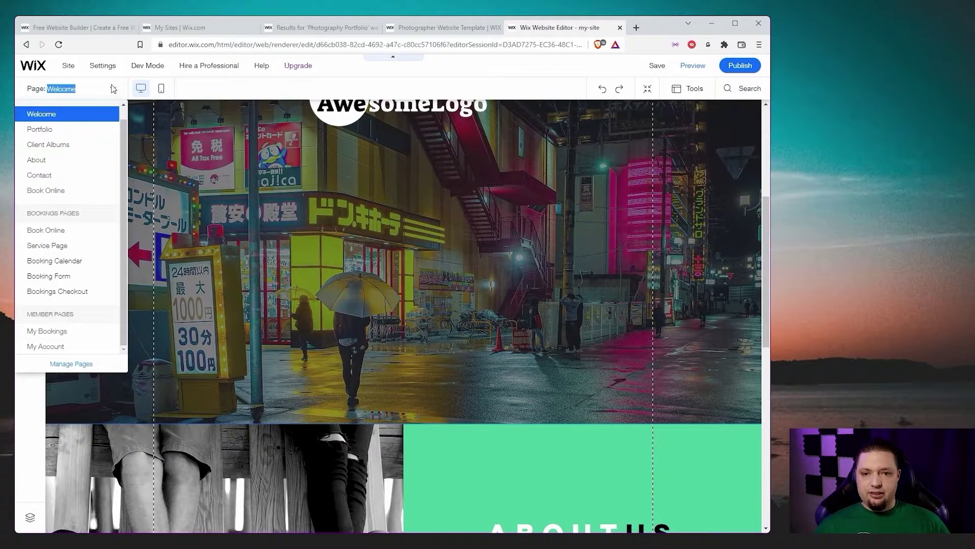
{"action": "left_click", "coordinate": [113, 89]}
{"action": "left_click", "coordinate": [113, 89]}
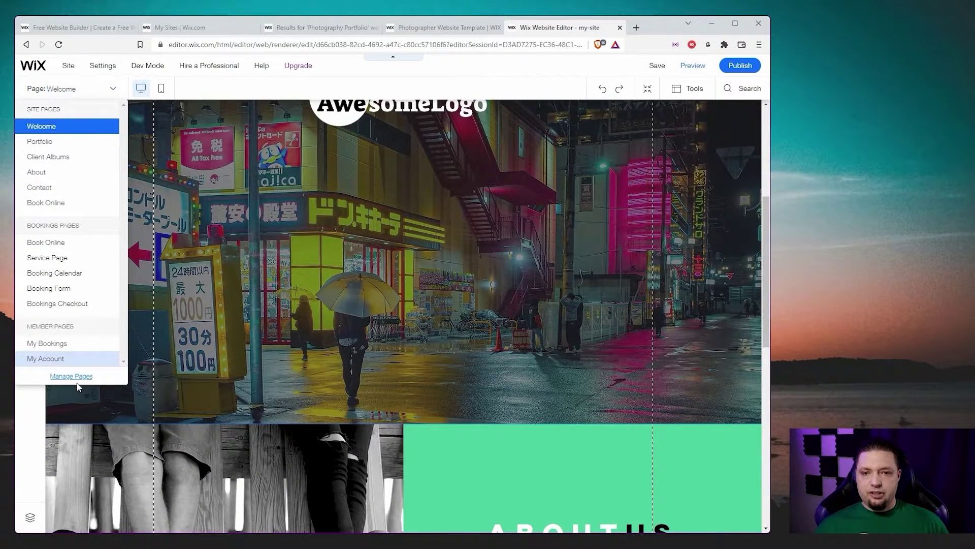
{"action": "left_click", "coordinate": [71, 377]}
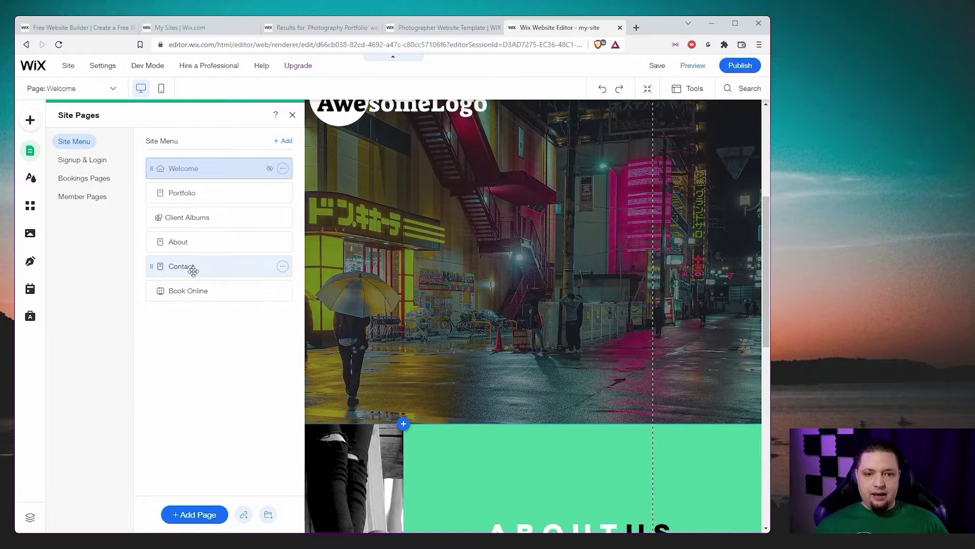
{"action": "left_click", "coordinate": [282, 267]}
{"action": "left_click", "coordinate": [323, 411]}
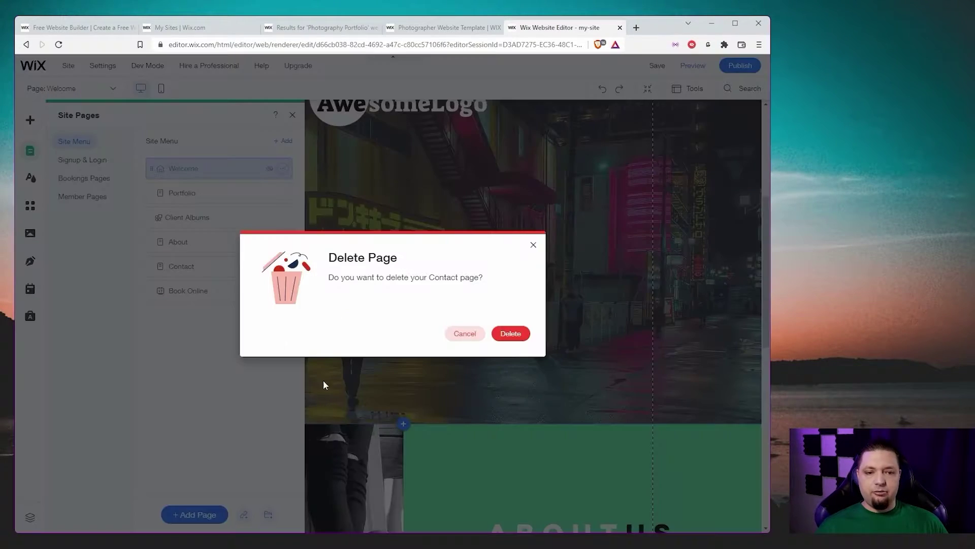
{"action": "left_click", "coordinate": [503, 334]}
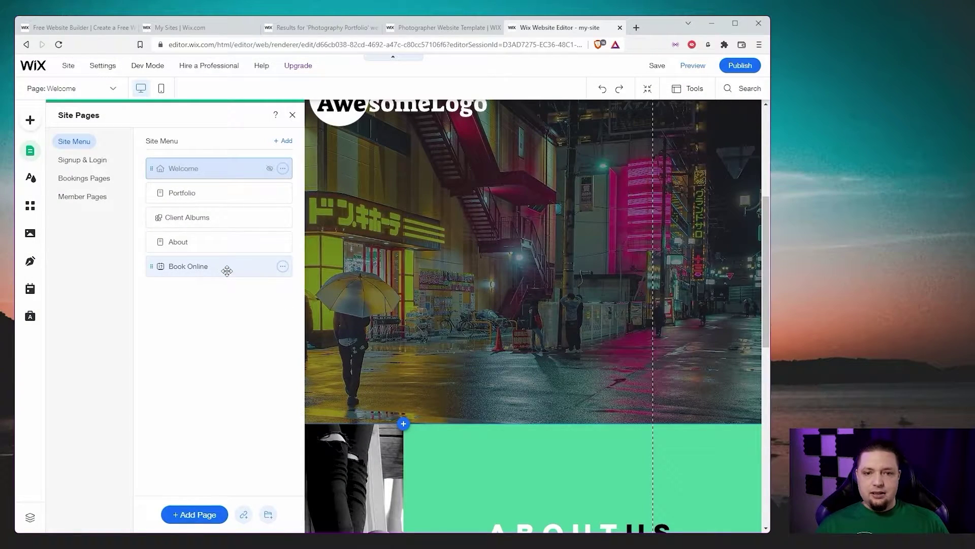
{"action": "left_click", "coordinate": [207, 192]}
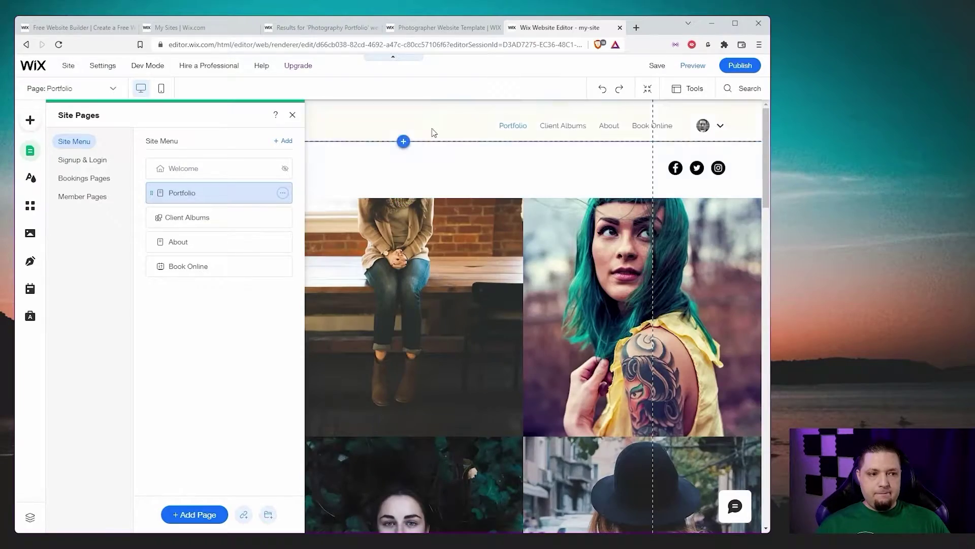
{"action": "left_click", "coordinate": [434, 133]}
Remove all 20 template images from the Portfolio Pro Gallery.
{"action": "scroll", "coordinate": [413, 270], "scroll_direction": "down", "scroll_amount": 8}
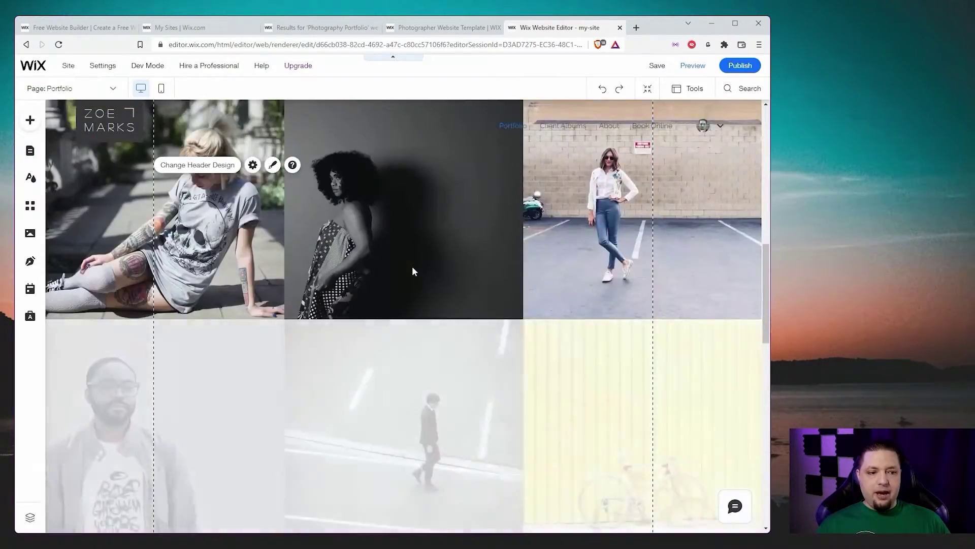
{"action": "scroll", "coordinate": [412, 267], "scroll_direction": "down", "scroll_amount": 10}
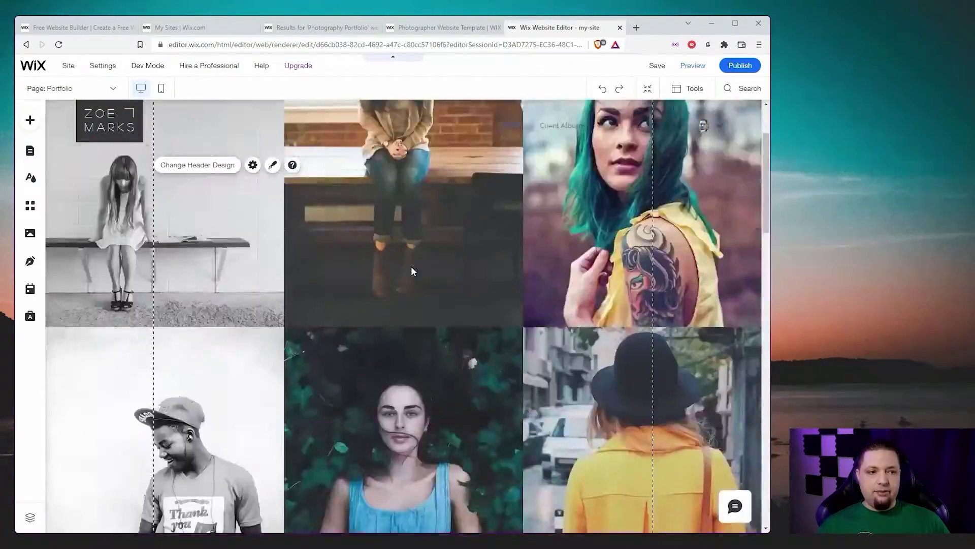
{"action": "scroll", "coordinate": [410, 266], "scroll_direction": "up", "scroll_amount": 2}
{"action": "left_click", "coordinate": [410, 265]}
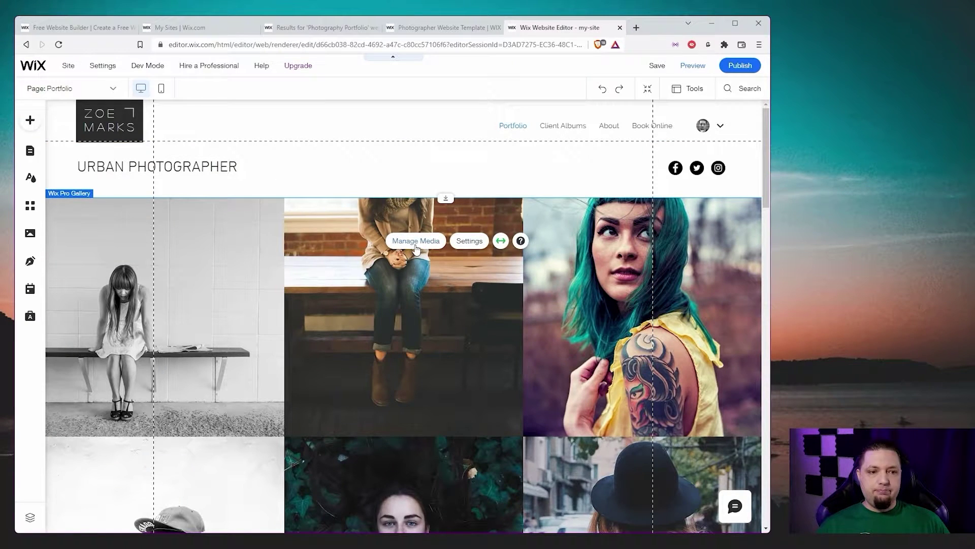
{"action": "left_click", "coordinate": [416, 242]}
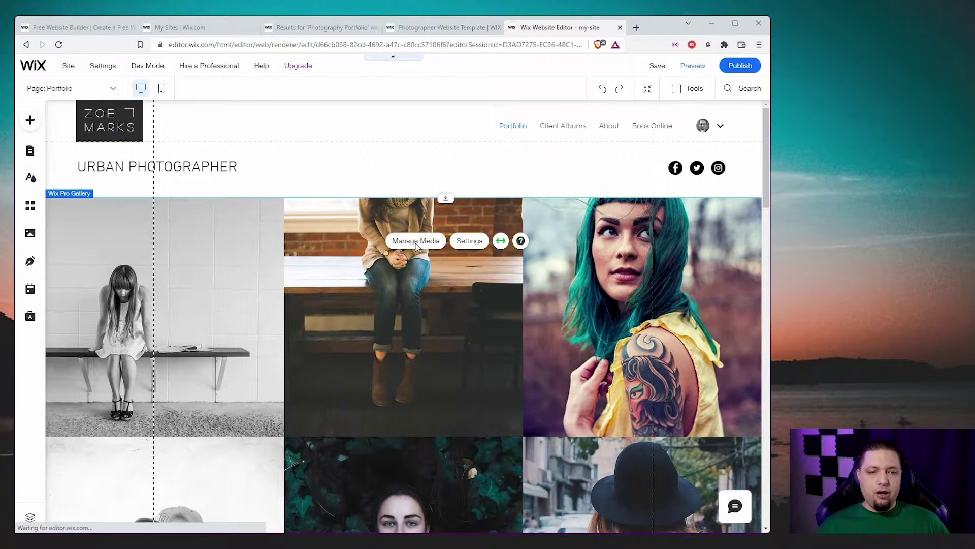
{"action": "scroll", "coordinate": [356, 249], "scroll_direction": "down", "scroll_amount": 5}
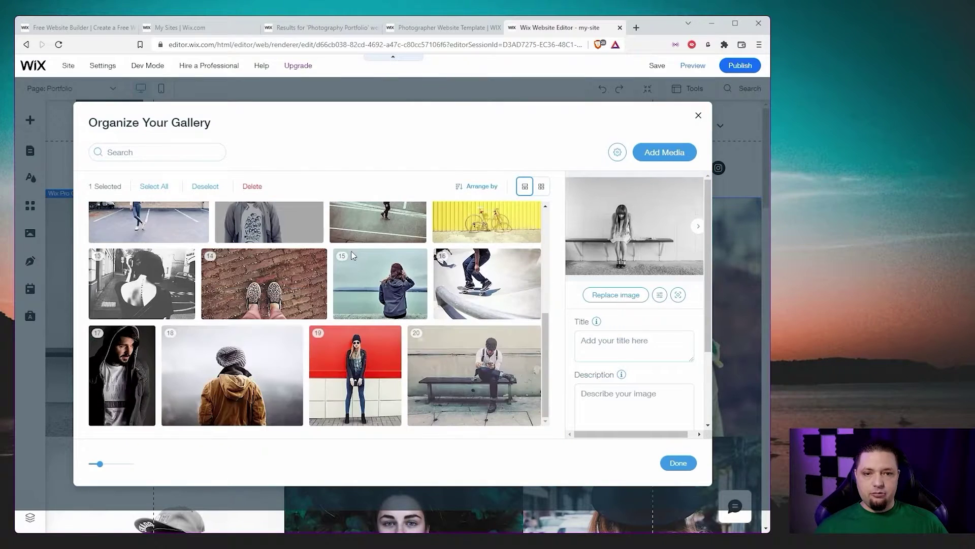
{"action": "left_click", "coordinate": [447, 376]}
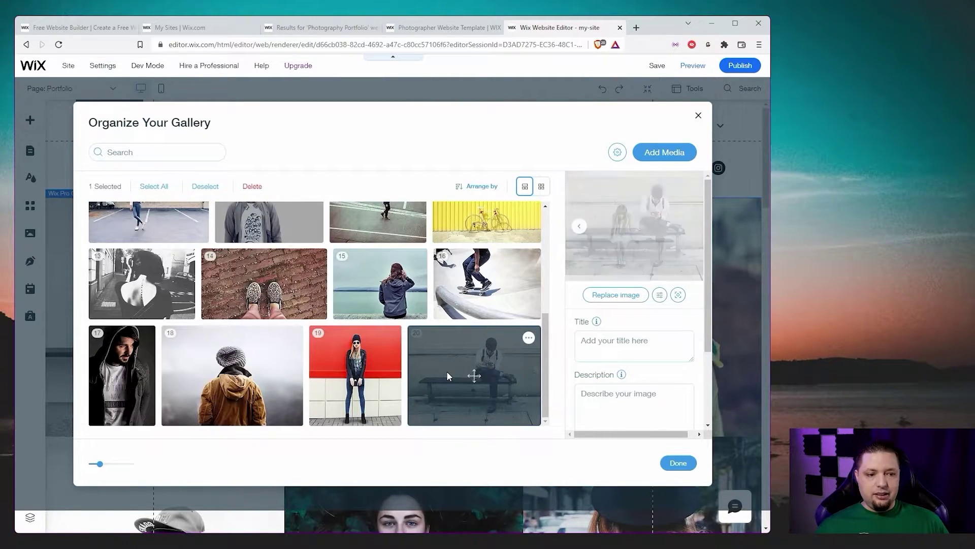
{"action": "left_click", "coordinate": [154, 186]}
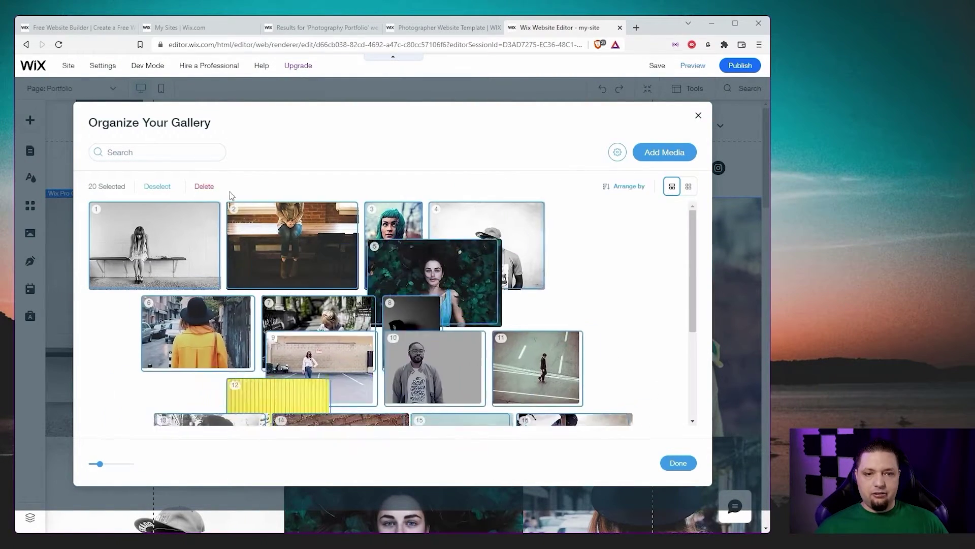
{"action": "left_click", "coordinate": [201, 189]}
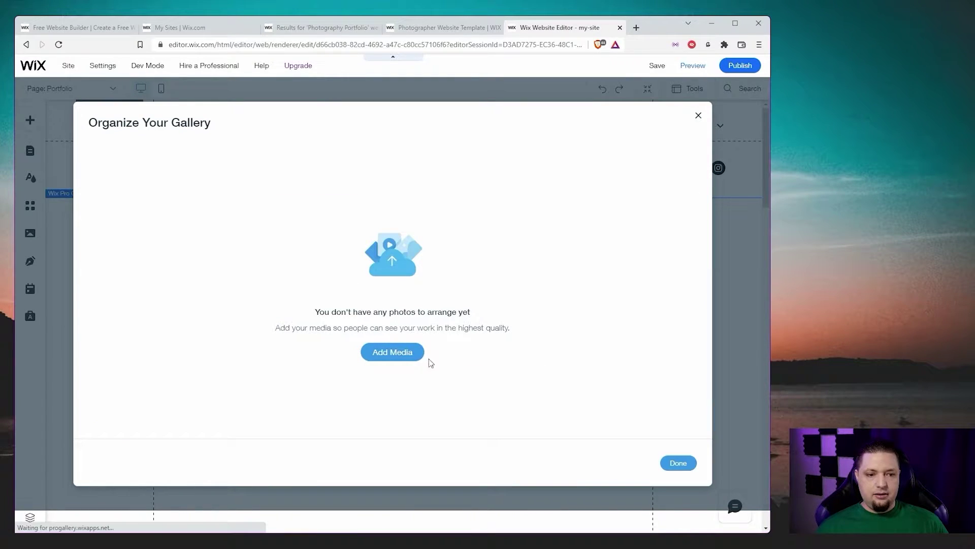
Fill the gallery with the nine uploaded neon street photos.
{"action": "left_click", "coordinate": [398, 360]}
{"action": "left_click", "coordinate": [465, 326]}
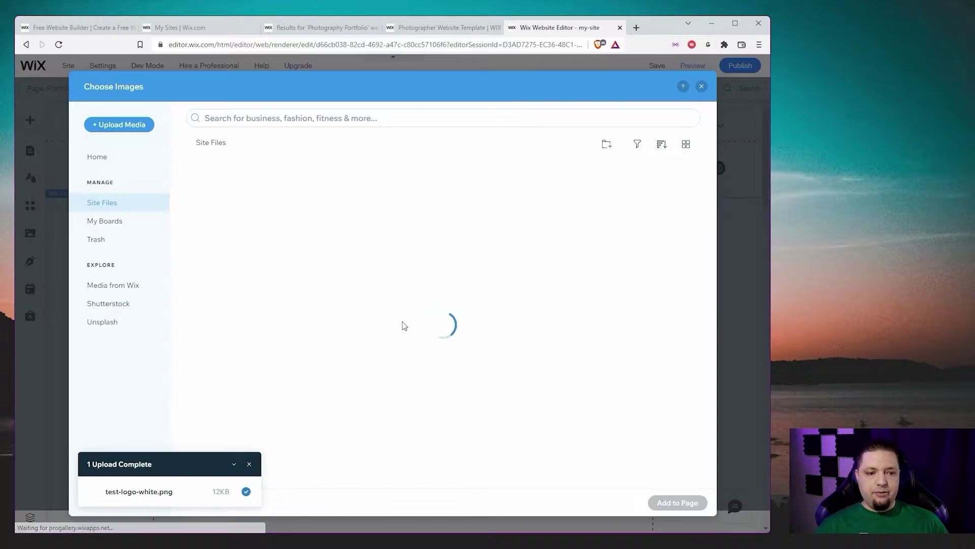
{"action": "left_click", "coordinate": [326, 224]}
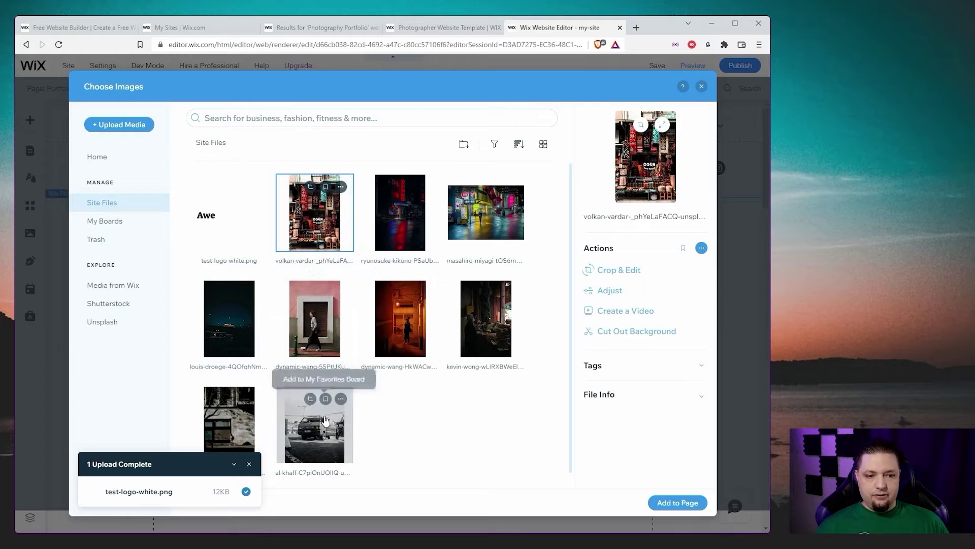
{"action": "left_click", "coordinate": [315, 427], "text": "shift"}
{"action": "scroll", "coordinate": [568, 404], "scroll_direction": "down", "scroll_amount": 1}
{"action": "left_click", "coordinate": [677, 502]}
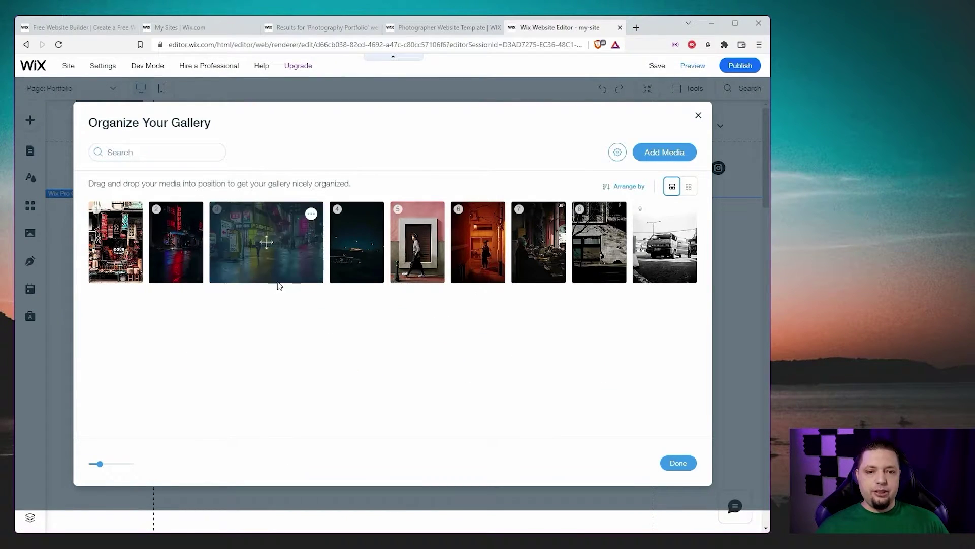
{"action": "left_click", "coordinate": [678, 463]}
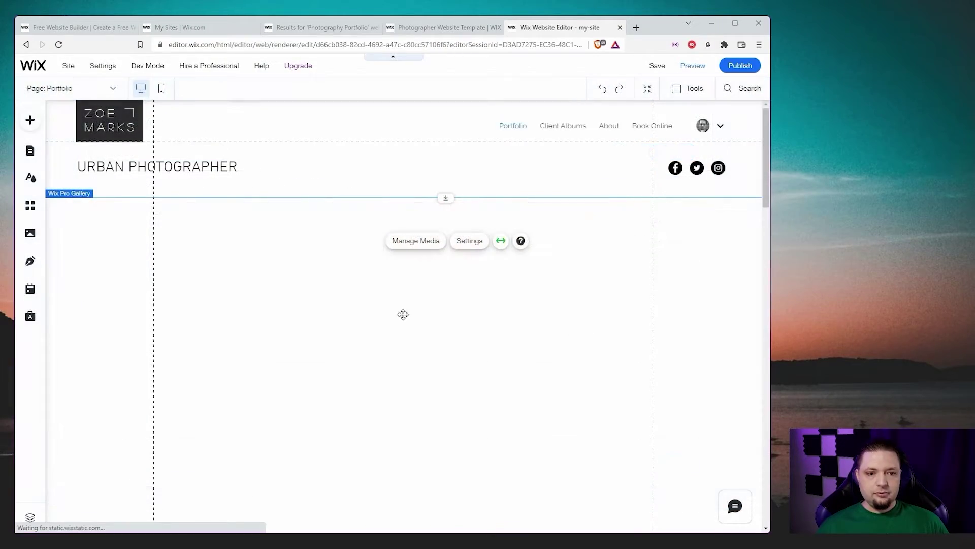
{"action": "scroll", "coordinate": [397, 305], "scroll_direction": "down", "scroll_amount": 5}
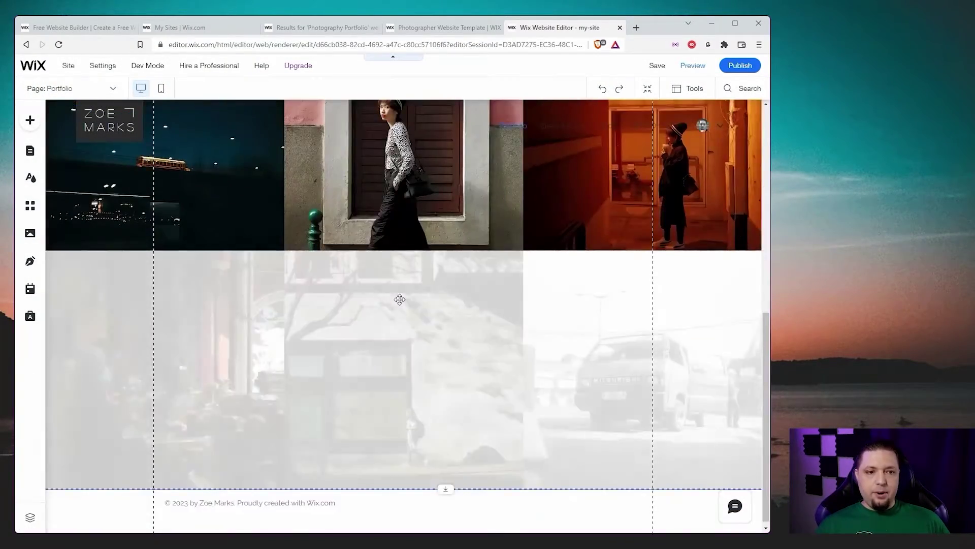
{"action": "scroll", "coordinate": [400, 300], "scroll_direction": "up", "scroll_amount": 8}
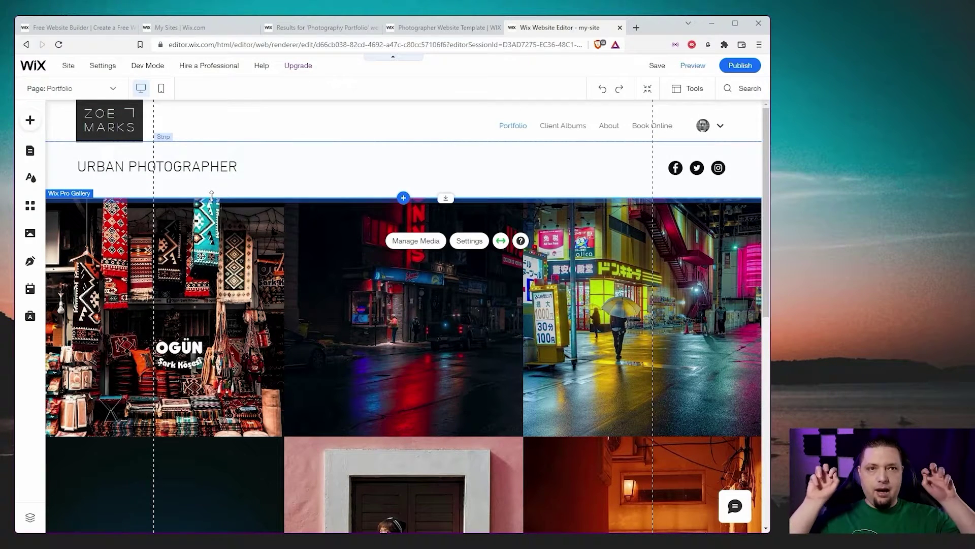
Delete the ZOE MARKS logo text and enlarge the empty dark logo box.
{"action": "left_click", "coordinate": [94, 118]}
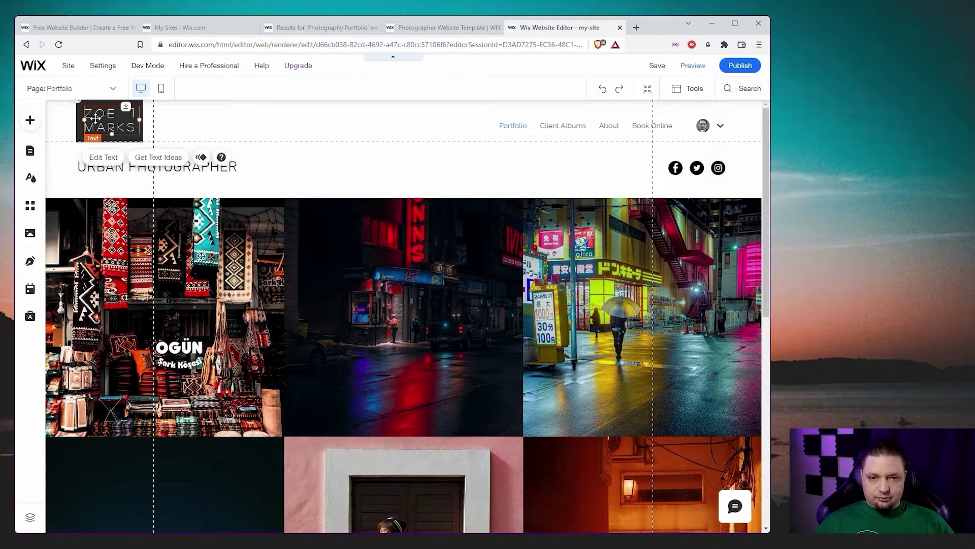
{"action": "key", "text": "Delete"}
{"action": "left_click", "coordinate": [97, 120]}
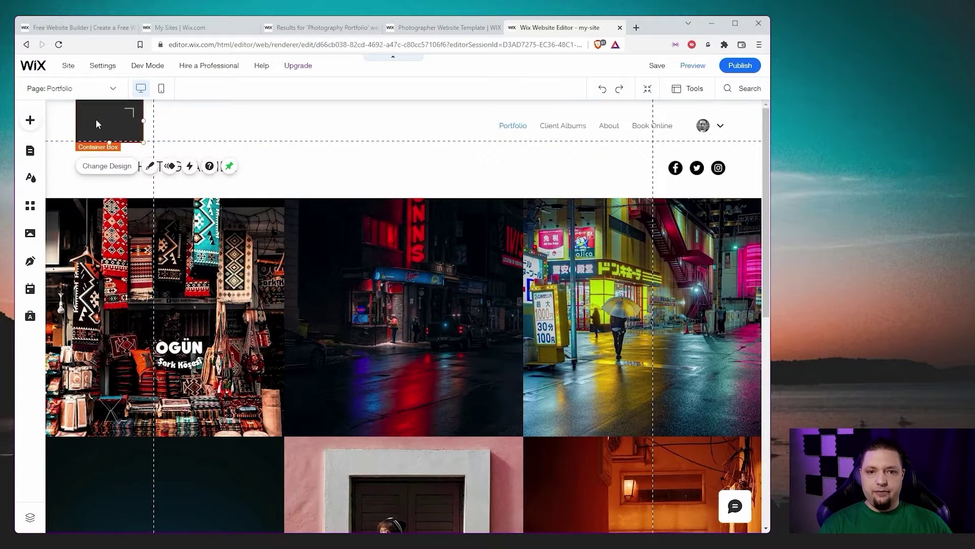
{"action": "left_click_drag", "start_coordinate": [144, 120], "coordinate": [239, 137]}
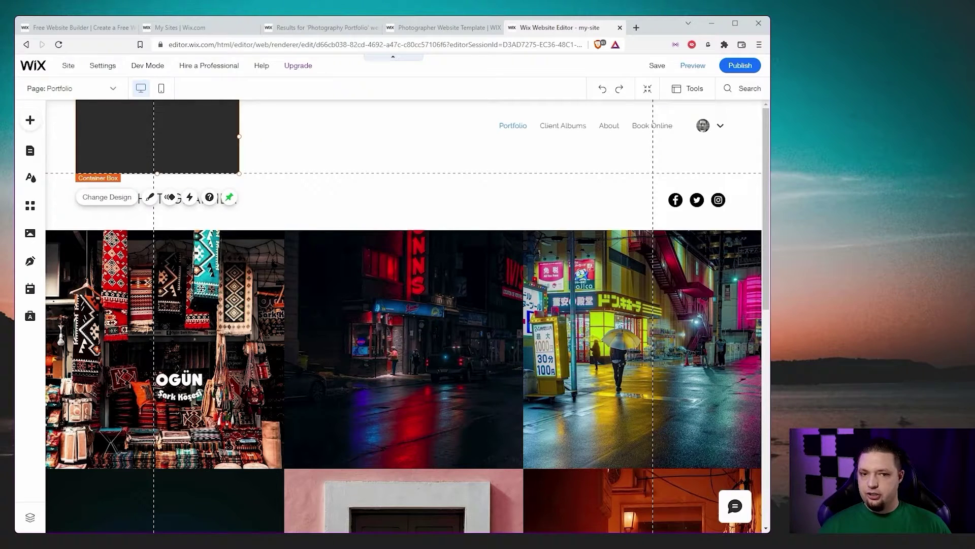
Add the AwesomeLogo image, widen the dark box, and fit the logo inside it.
{"action": "left_click", "coordinate": [31, 122]}
{"action": "left_click", "coordinate": [68, 177]}
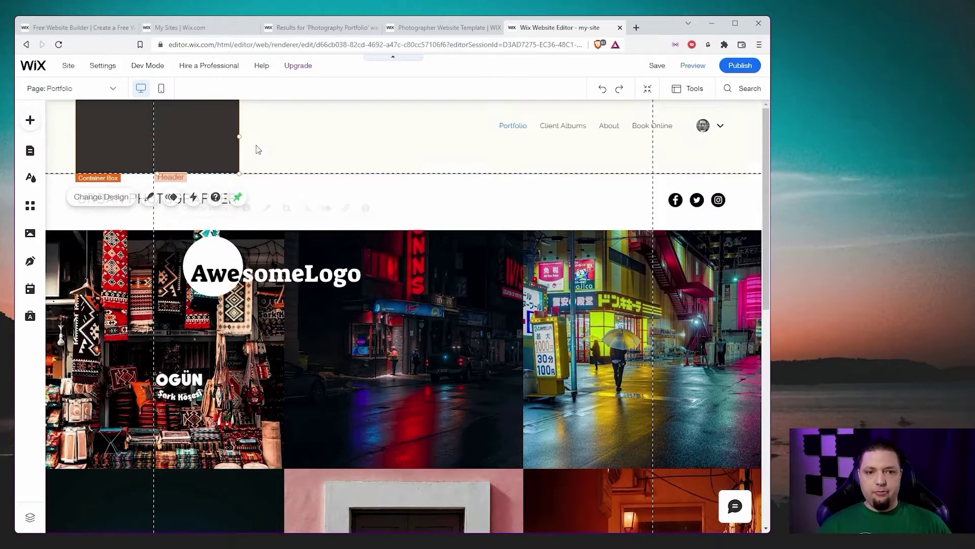
{"action": "left_click", "coordinate": [239, 137]}
{"action": "left_click_drag", "start_coordinate": [239, 137], "coordinate": [324, 139]}
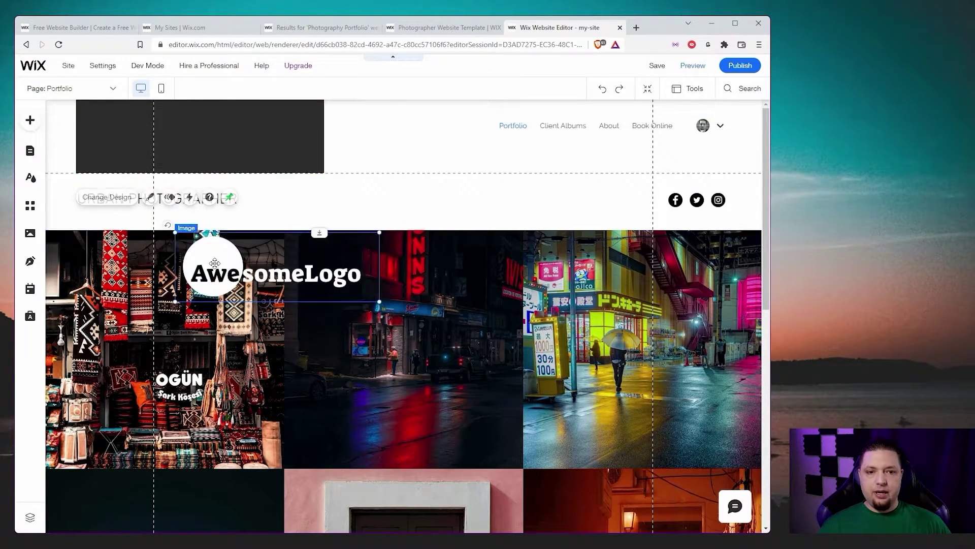
{"action": "left_click_drag", "start_coordinate": [213, 267], "coordinate": [119, 139]}
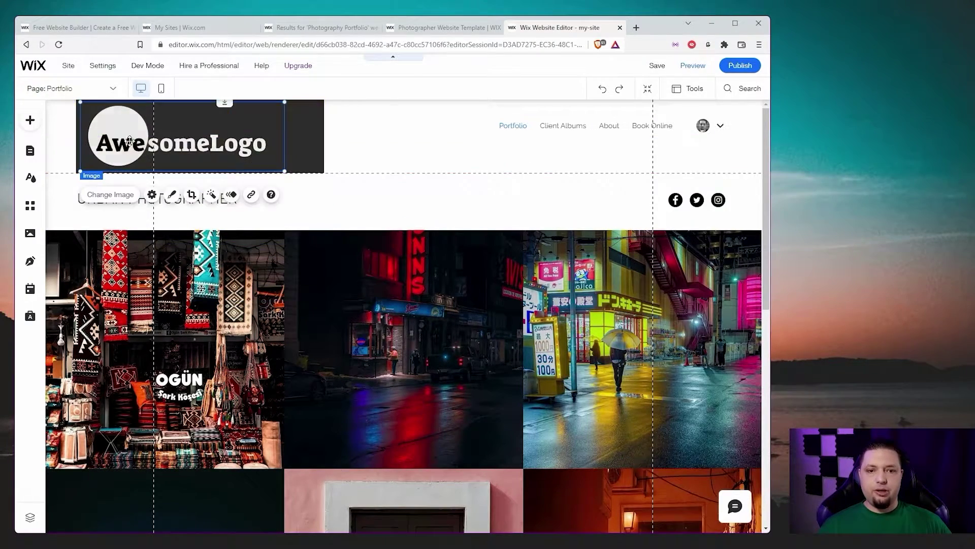
{"action": "left_click_drag", "start_coordinate": [282, 170], "coordinate": [257, 158]}
{"action": "left_click_drag", "start_coordinate": [115, 136], "coordinate": [117, 141]}
Narrow the dark box snugly around the AwesomeLogo image.
{"action": "left_click", "coordinate": [300, 136]}
{"action": "left_click_drag", "start_coordinate": [326, 134], "coordinate": [251, 144]}
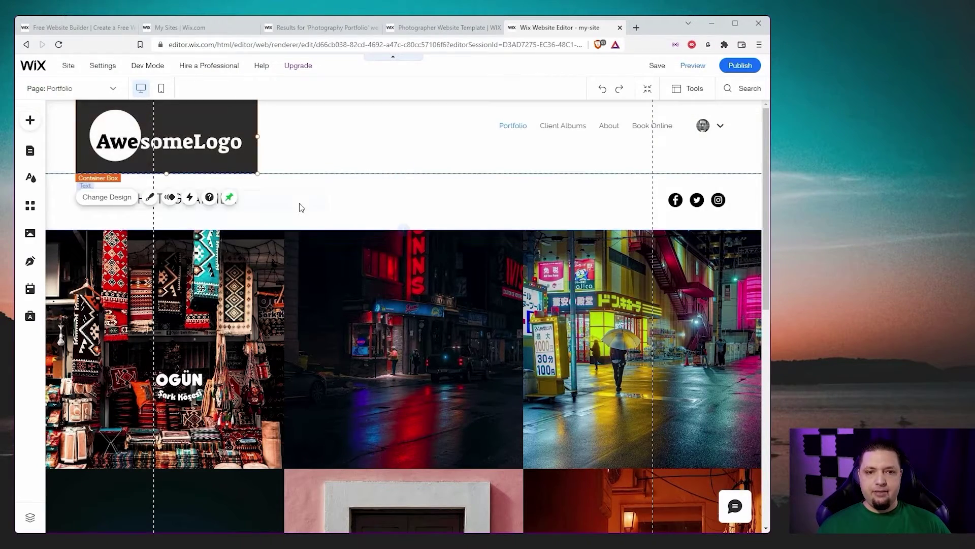
{"action": "left_click", "coordinate": [244, 196]}
{"action": "scroll", "coordinate": [404, 315], "scroll_direction": "down", "scroll_amount": 10}
{"action": "scroll", "coordinate": [404, 315], "scroll_direction": "up", "scroll_amount": 10}
{"action": "left_click", "coordinate": [584, 126]}
Go to Book Online and open the services dashboard: Modeling, Out Door, Still Life Shoot.
{"action": "left_click", "coordinate": [86, 89]}
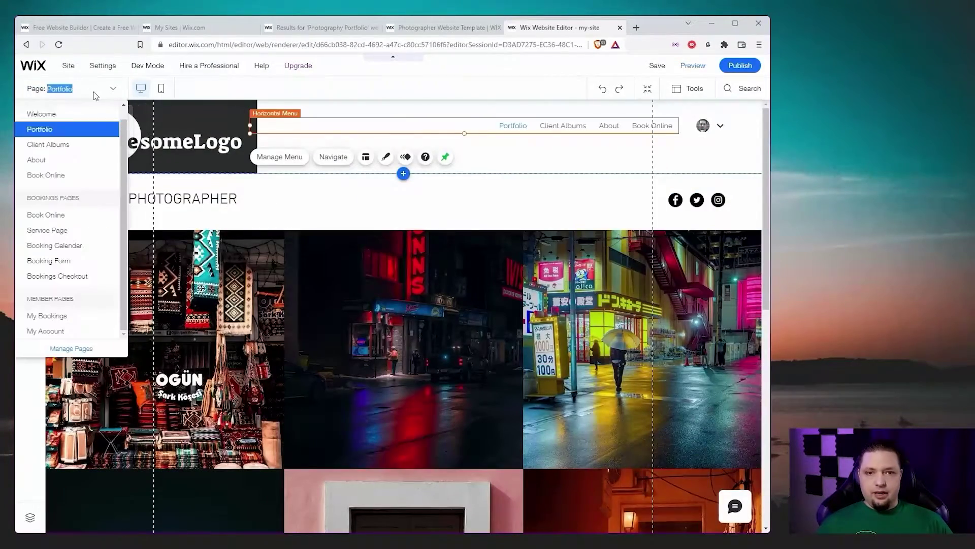
{"action": "left_click", "coordinate": [88, 175]}
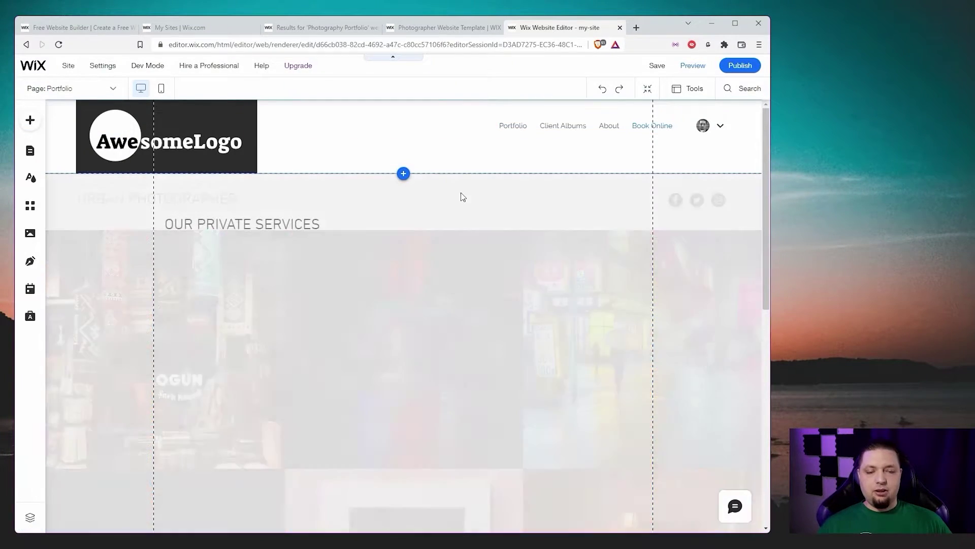
{"action": "scroll", "coordinate": [361, 245], "scroll_direction": "down", "scroll_amount": 2}
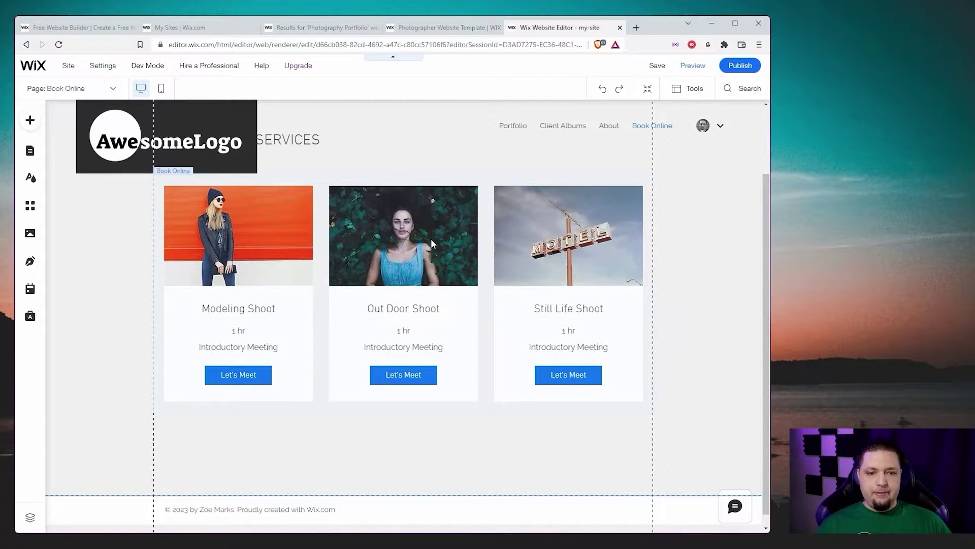
{"action": "left_click", "coordinate": [254, 354]}
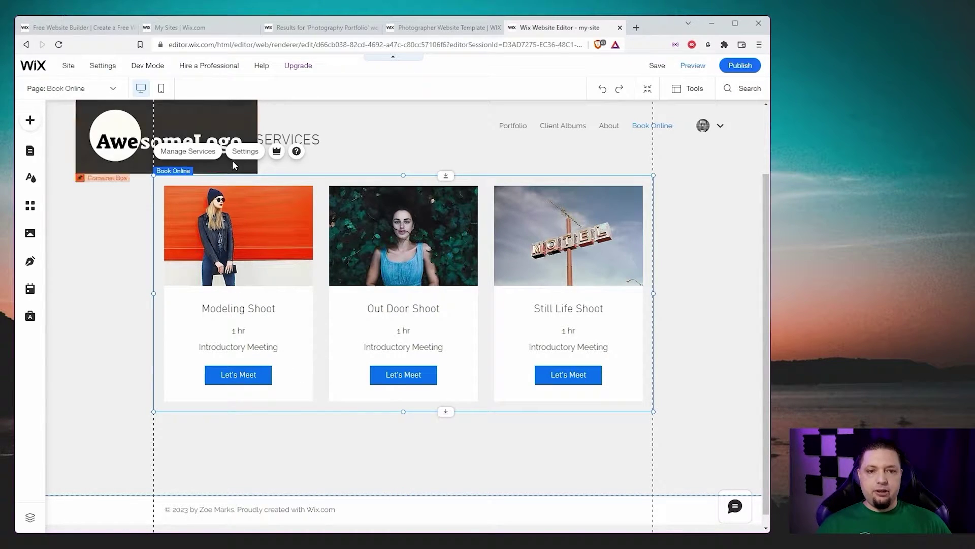
{"action": "left_click", "coordinate": [190, 152]}
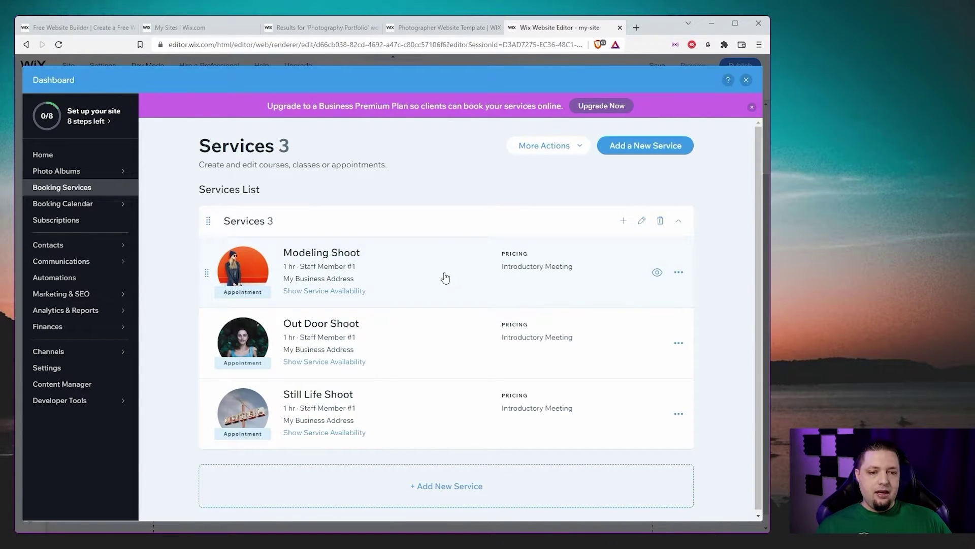
{"action": "left_click", "coordinate": [347, 292]}
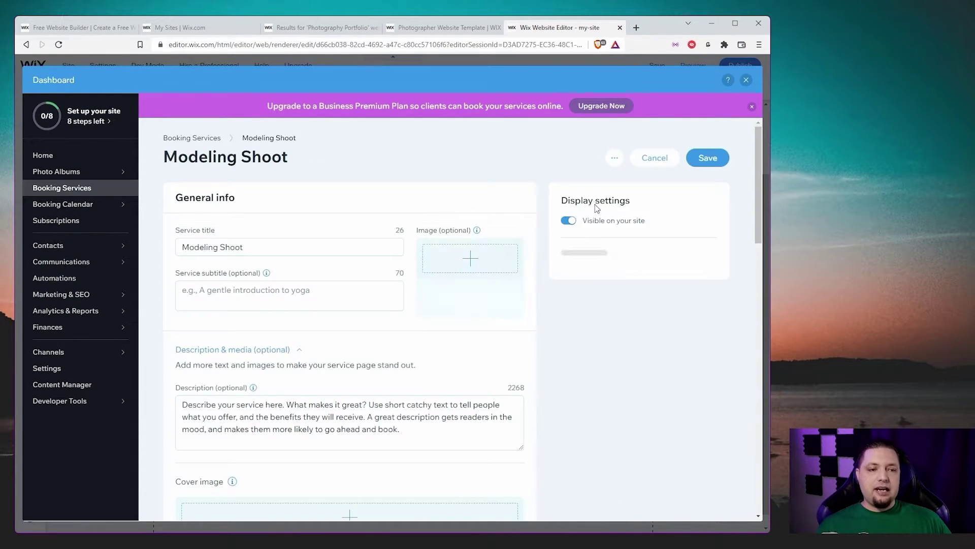
{"action": "scroll", "coordinate": [542, 188], "scroll_direction": "down", "scroll_amount": 5}
{"action": "scroll", "coordinate": [541, 186], "scroll_direction": "down", "scroll_amount": 3}
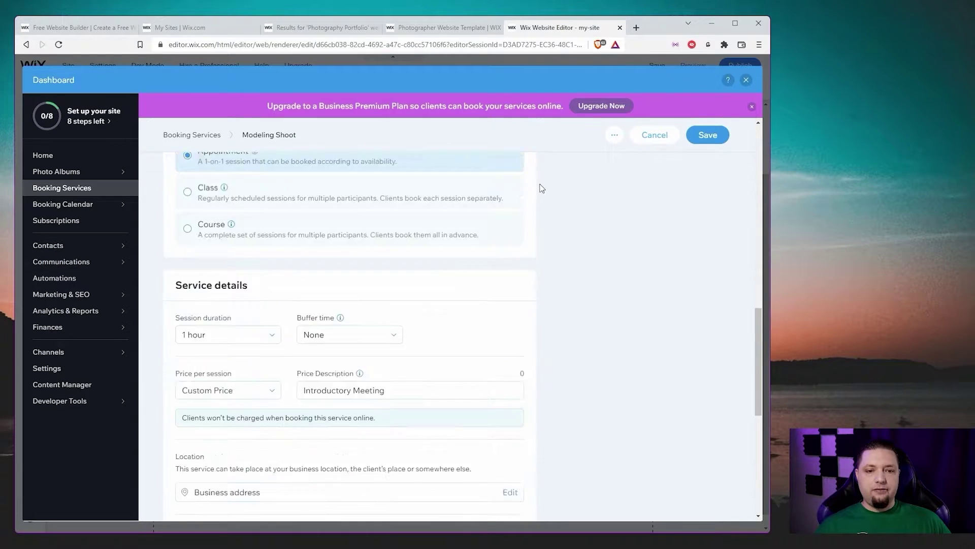
{"action": "scroll", "coordinate": [541, 186], "scroll_direction": "up", "scroll_amount": 5}
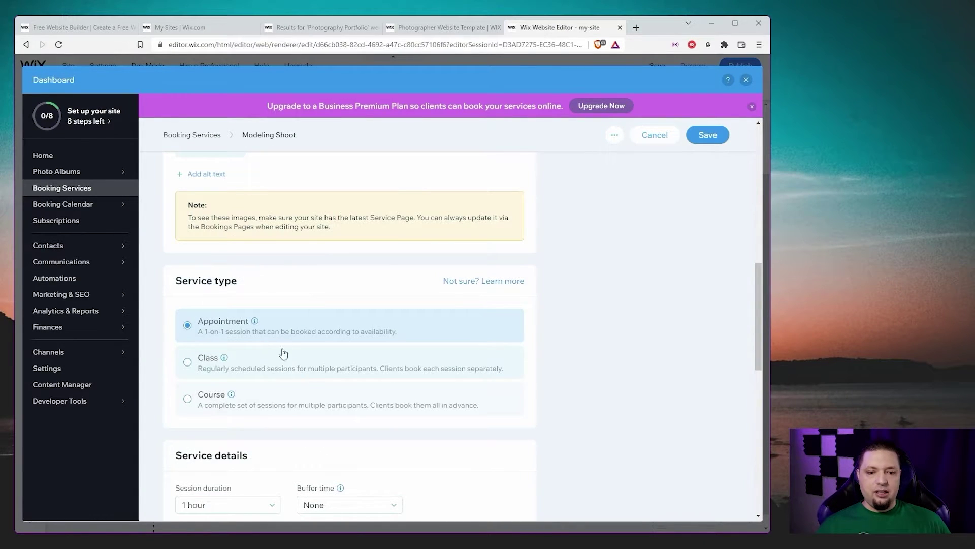
{"action": "scroll", "coordinate": [278, 351], "scroll_direction": "down", "scroll_amount": 3}
{"action": "scroll", "coordinate": [295, 233], "scroll_direction": "up", "scroll_amount": 2}
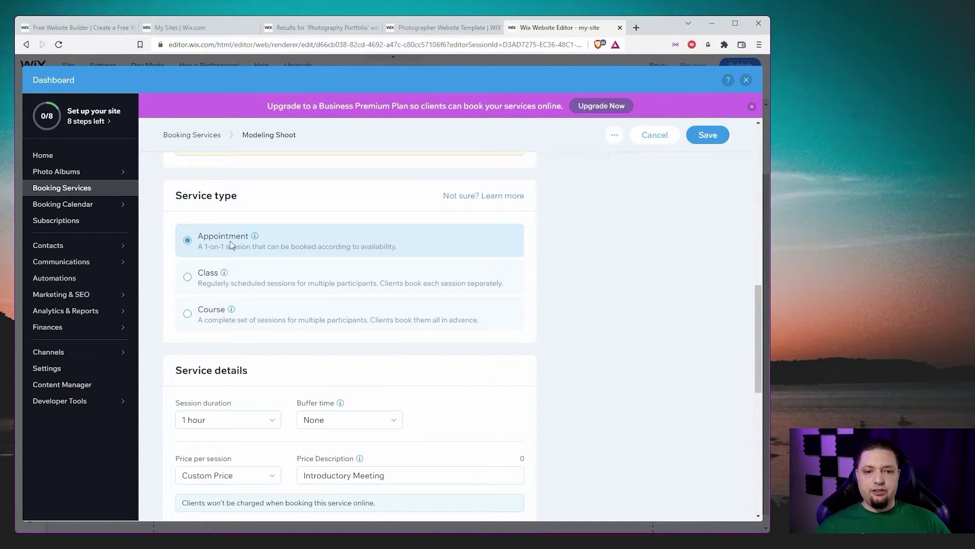
{"action": "scroll", "coordinate": [342, 350], "scroll_direction": "down", "scroll_amount": 5}
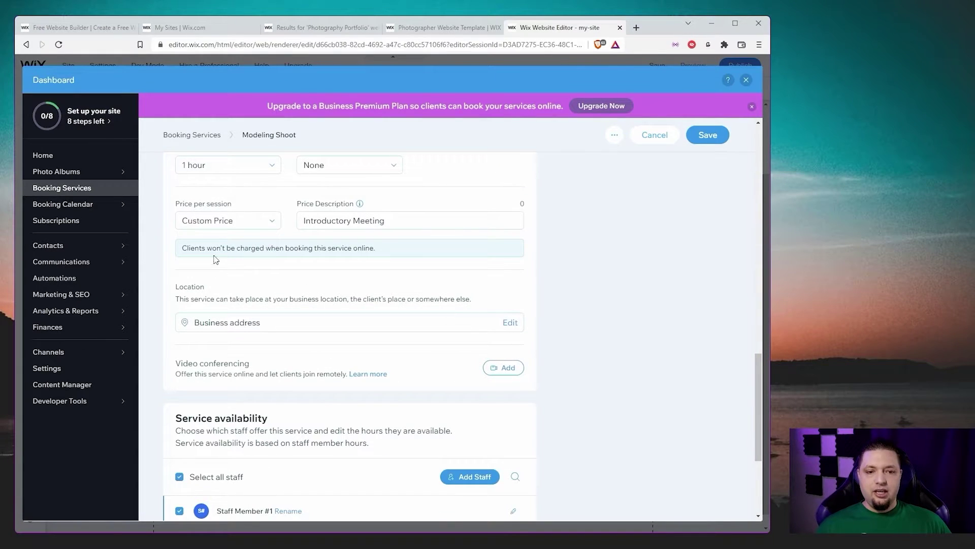
{"action": "scroll", "coordinate": [358, 315], "scroll_direction": "down", "scroll_amount": 3}
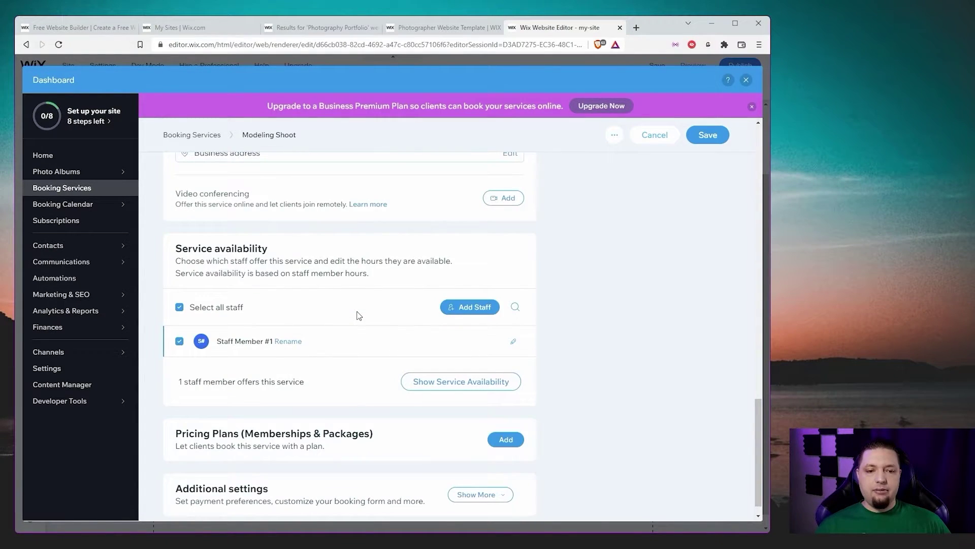
{"action": "scroll", "coordinate": [358, 316], "scroll_direction": "down", "scroll_amount": 1}
{"action": "scroll", "coordinate": [447, 371], "scroll_direction": "up", "scroll_amount": 10}
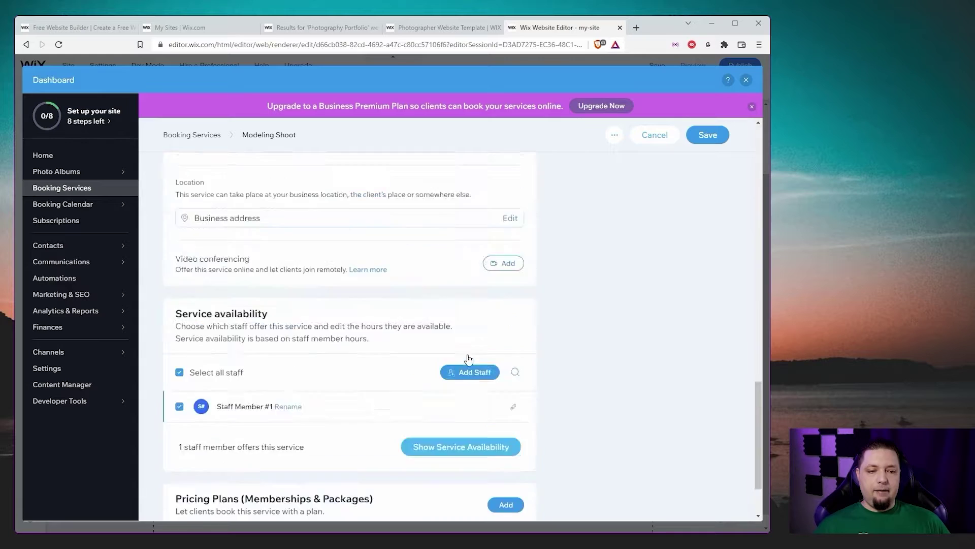
Return to the editor and select the booking confirmation section on the checkout page.
{"action": "left_click", "coordinate": [746, 81]}
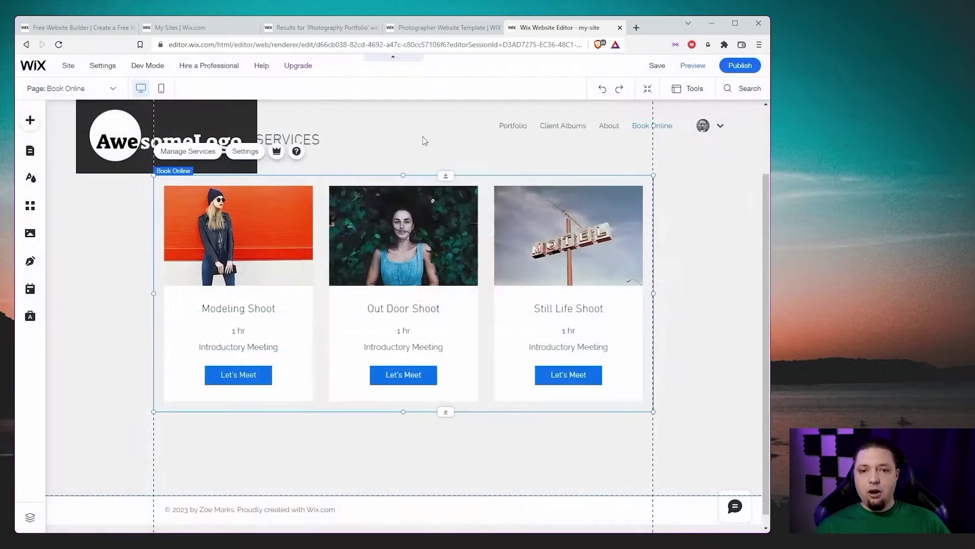
{"action": "left_click", "coordinate": [288, 142]}
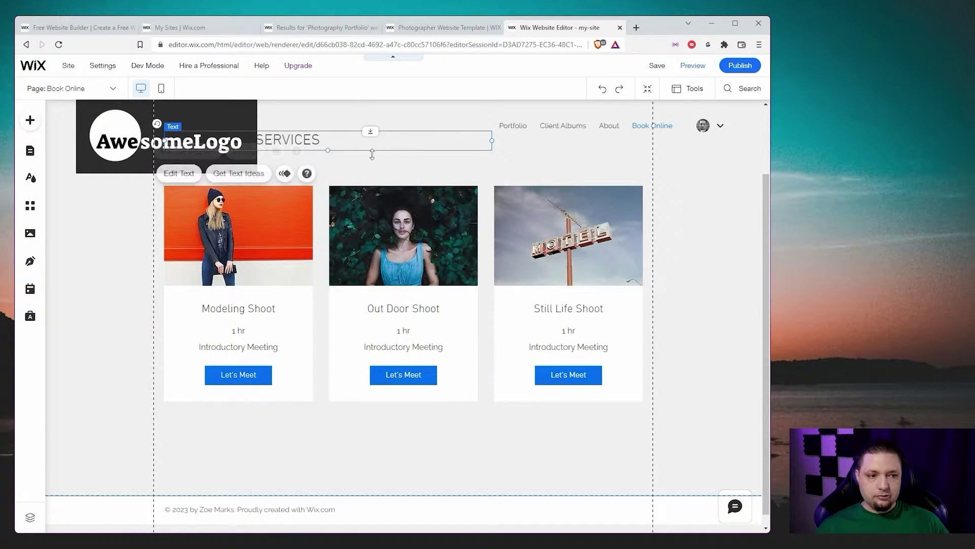
{"action": "left_click", "coordinate": [83, 298]}
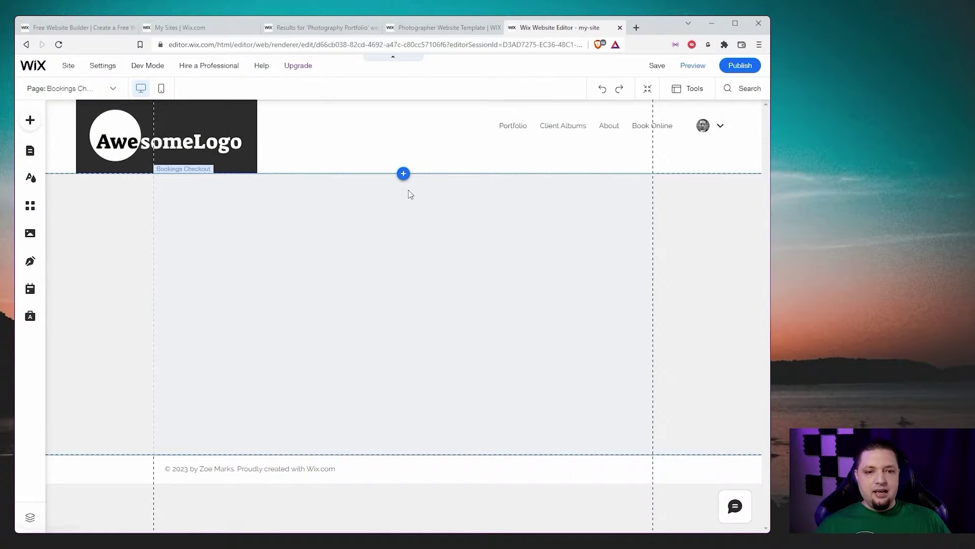
{"action": "scroll", "coordinate": [402, 254], "scroll_direction": "down", "scroll_amount": 1}
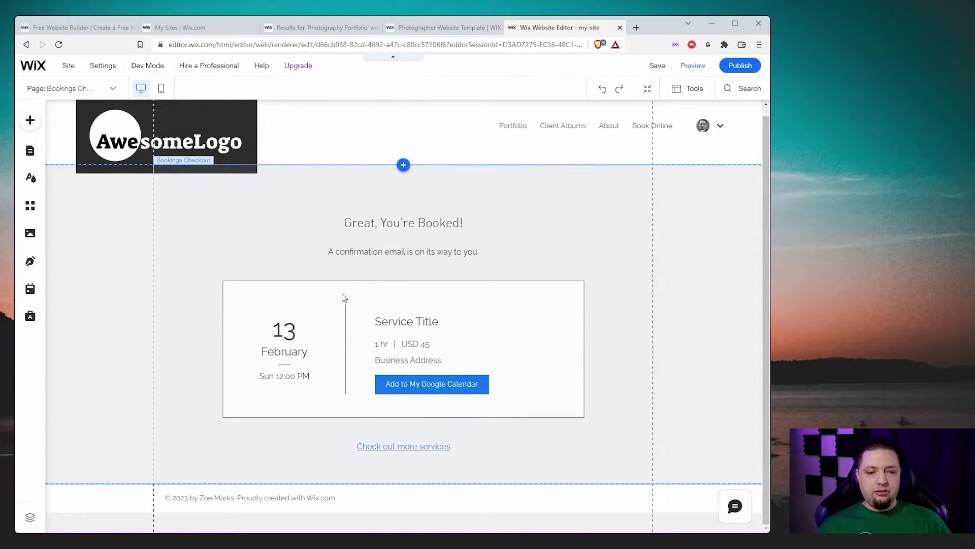
{"action": "left_click", "coordinate": [403, 330]}
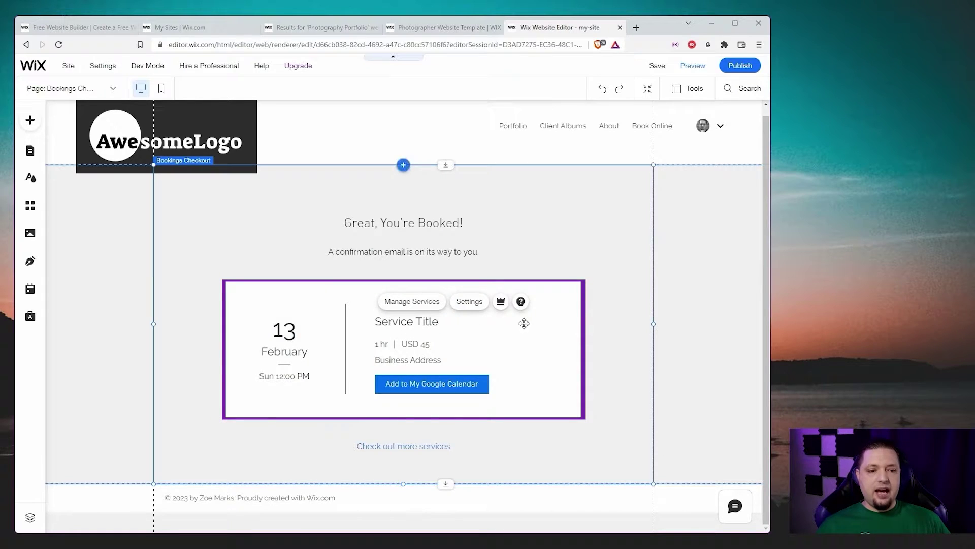
{"action": "left_click", "coordinate": [563, 207]}
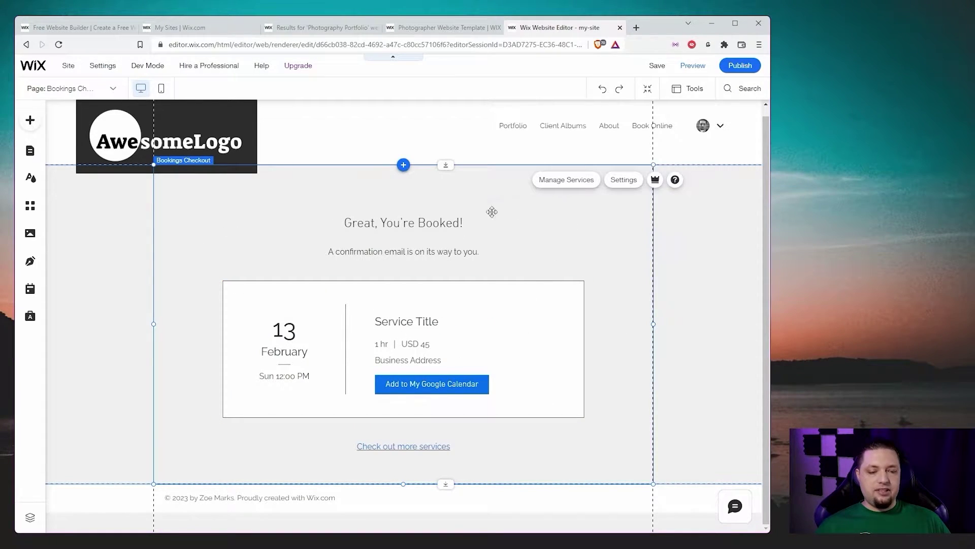
Check the Add and site pages panels without changes, then select the AwesomeLogo header image.
{"action": "left_click", "coordinate": [31, 120]}
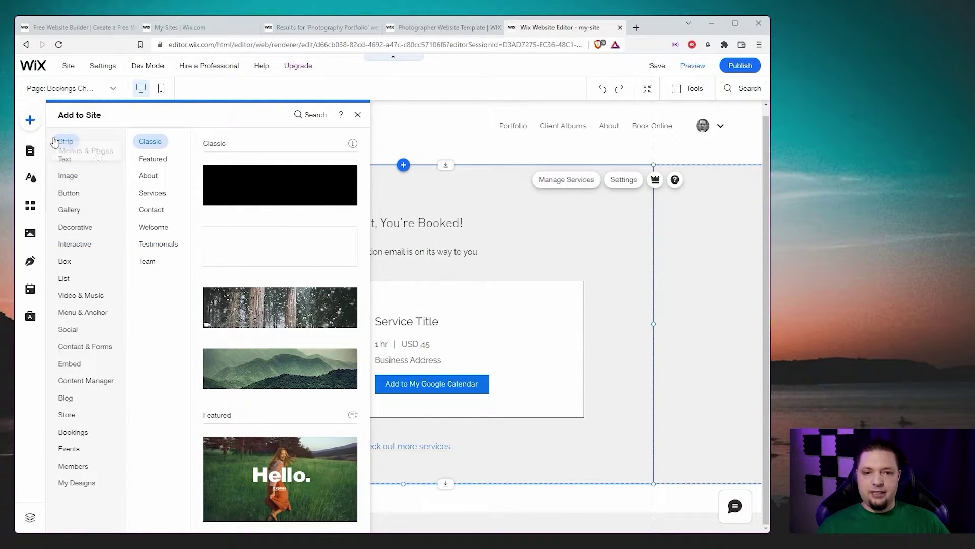
{"action": "left_click", "coordinate": [489, 204]}
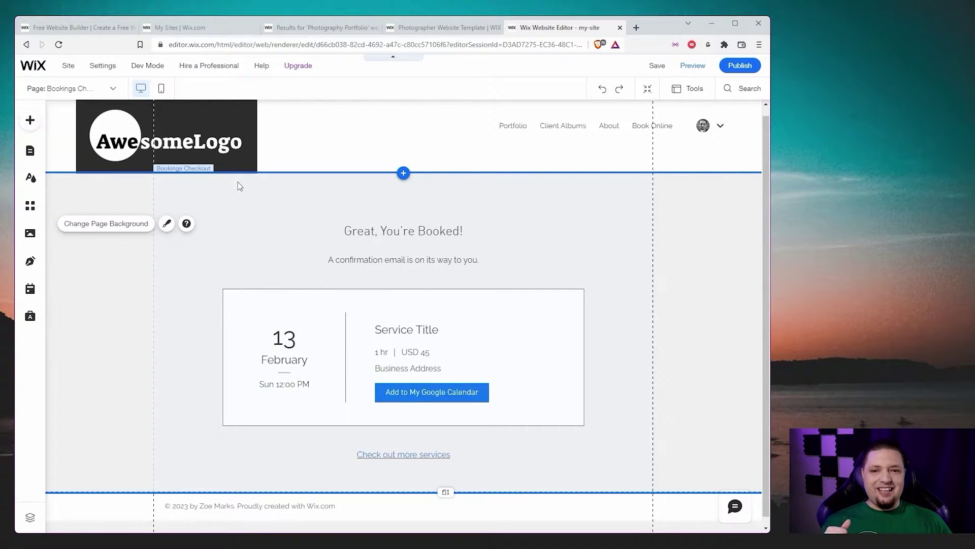
{"action": "left_click", "coordinate": [29, 152]}
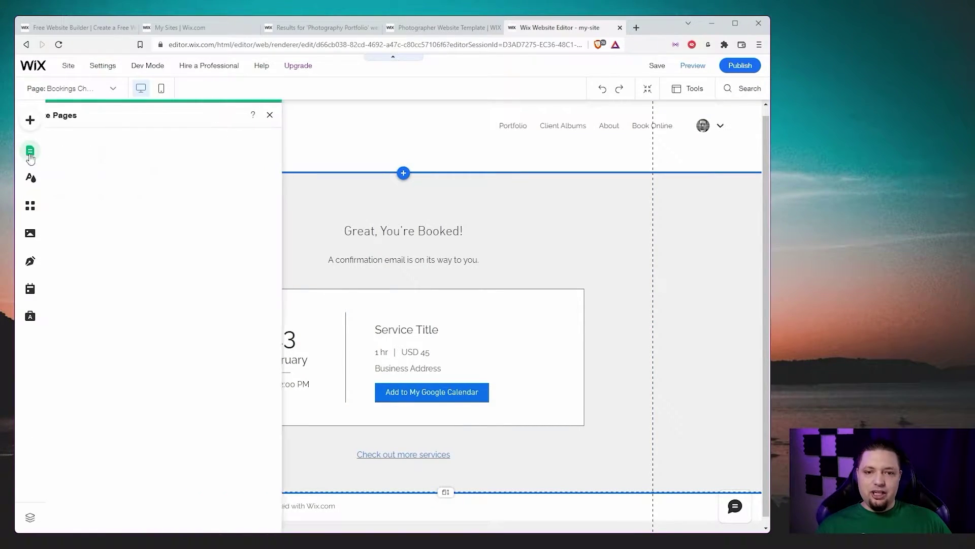
{"action": "left_click", "coordinate": [293, 116]}
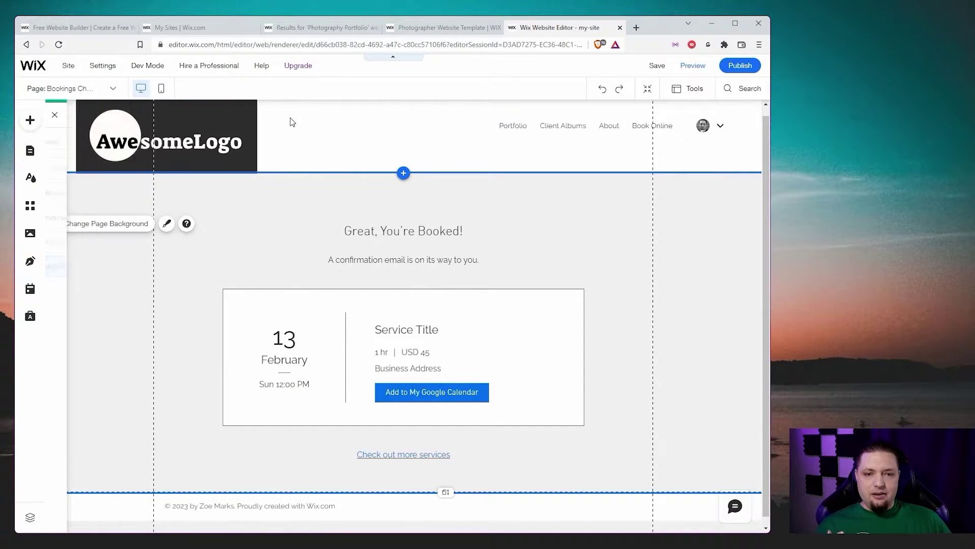
{"action": "left_click", "coordinate": [129, 141]}
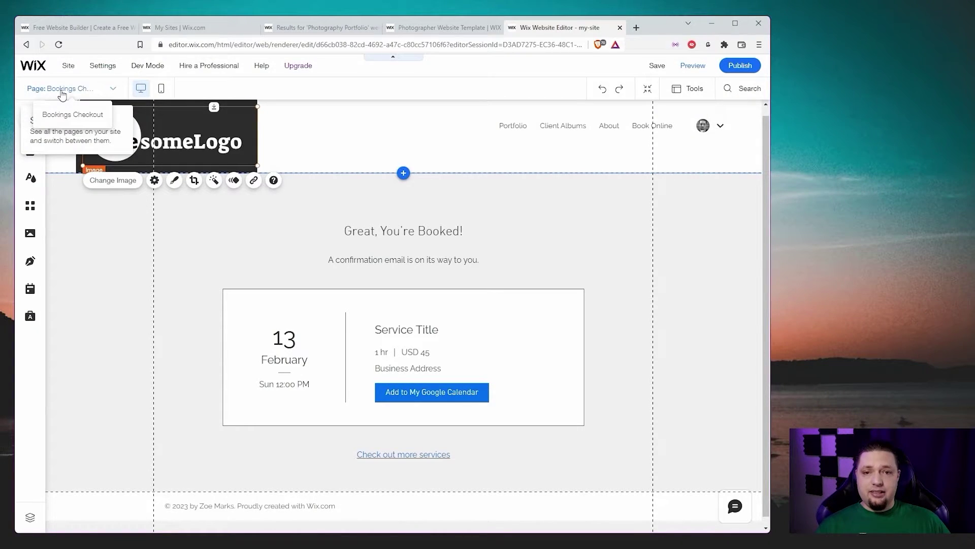
Apply the Retro Vibrant colour and text theme from Site Design.
{"action": "left_click", "coordinate": [30, 179]}
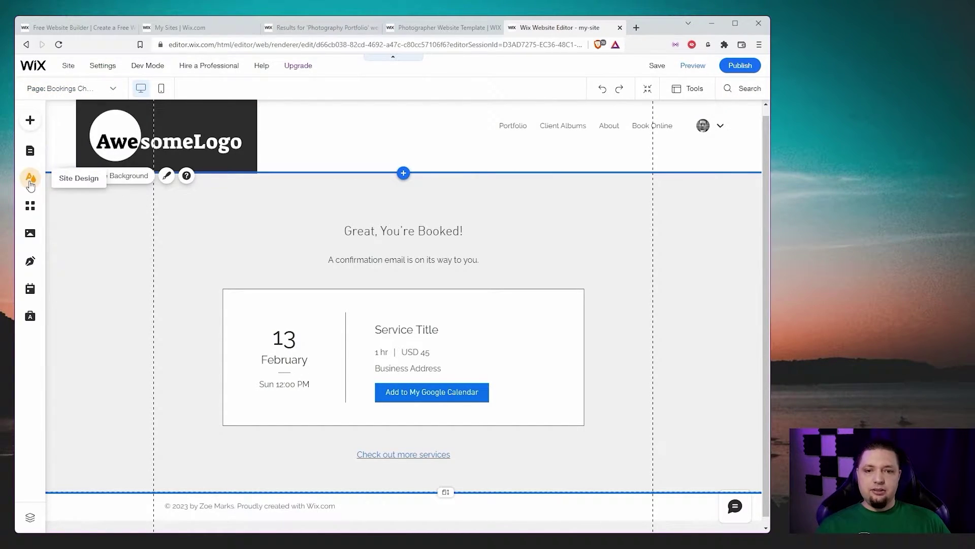
{"action": "left_click", "coordinate": [31, 184]}
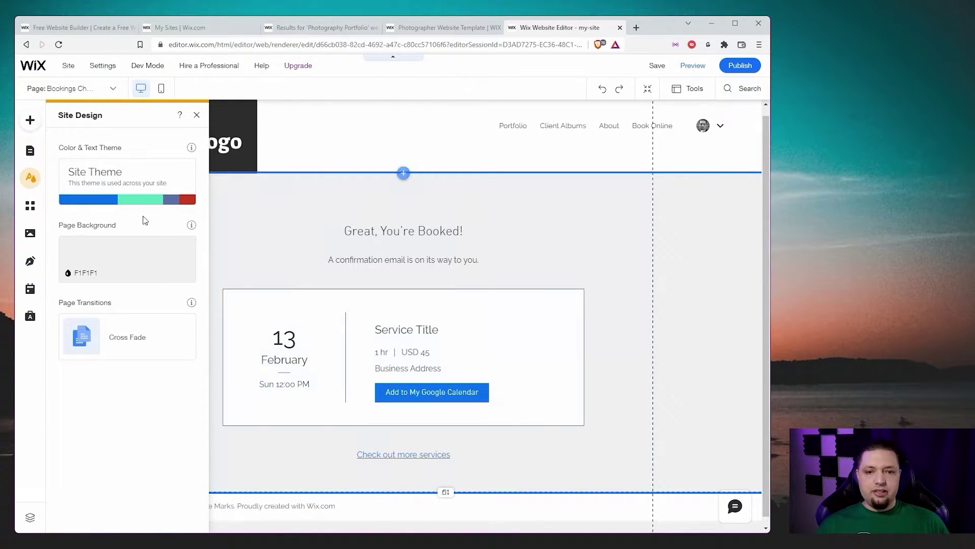
{"action": "left_click", "coordinate": [131, 179]}
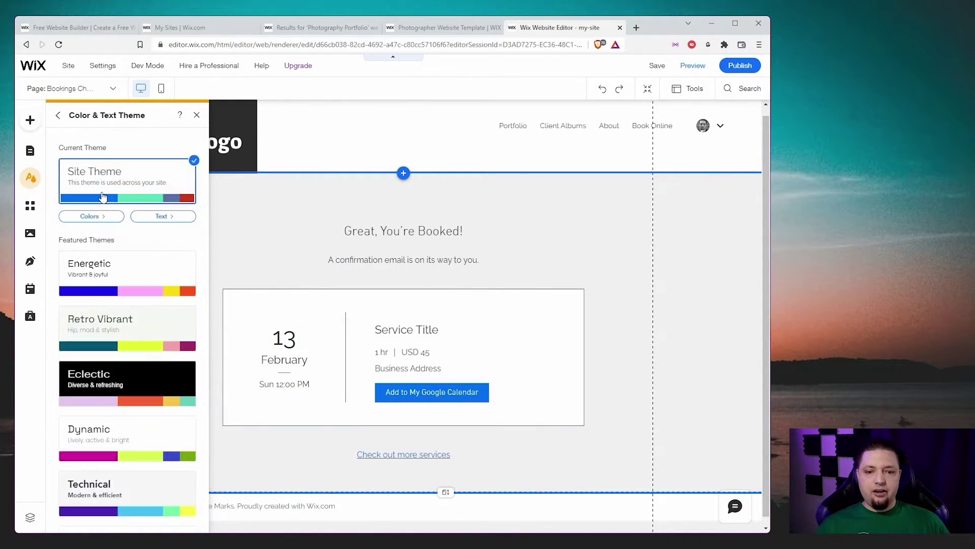
{"action": "left_click", "coordinate": [149, 335]}
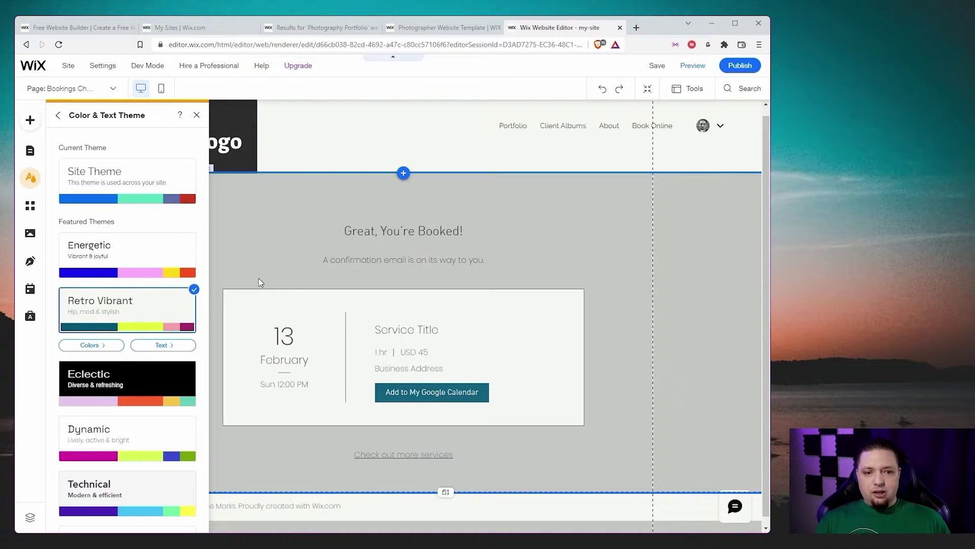
Close the theme settings and view the Welcome page's About Us strip.
{"action": "left_click", "coordinate": [315, 225]}
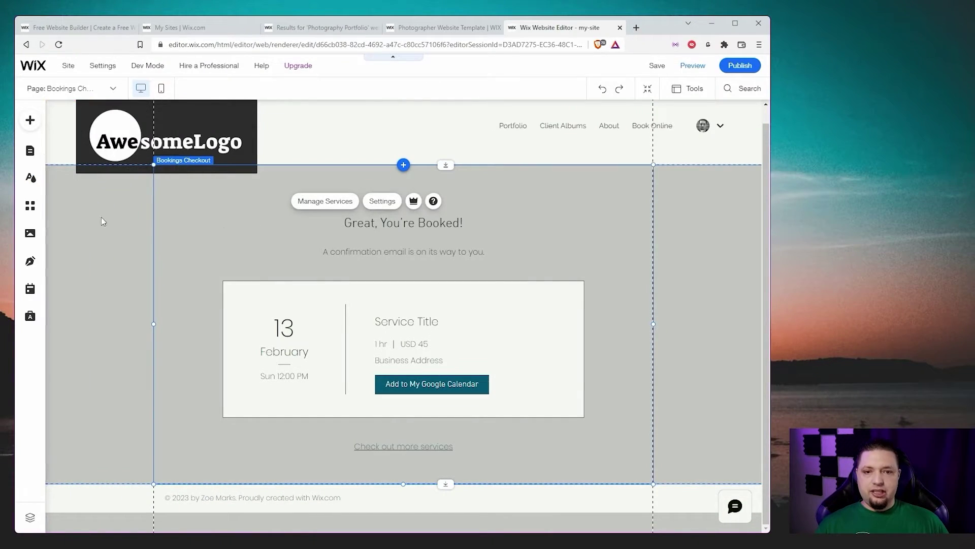
{"action": "left_click", "coordinate": [61, 88]}
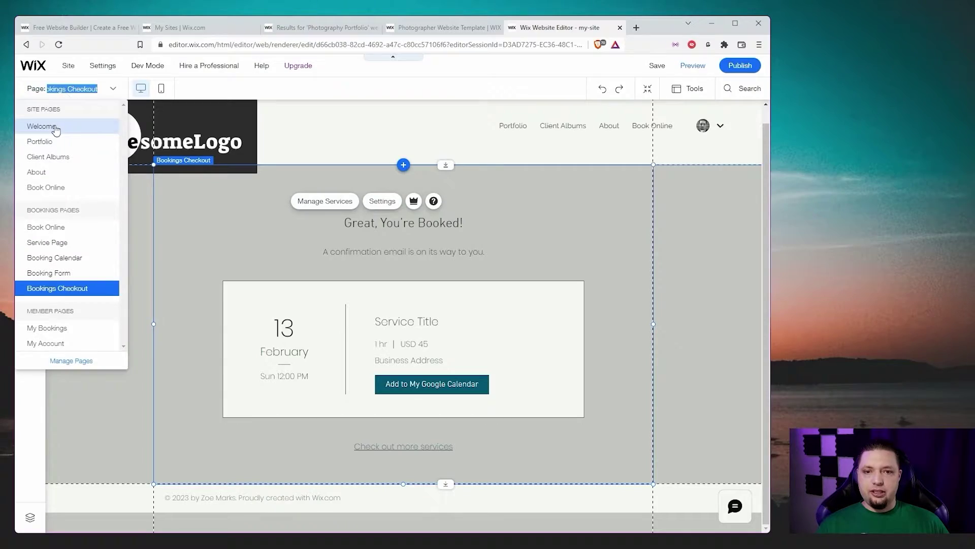
{"action": "left_click", "coordinate": [57, 131]}
{"action": "scroll", "coordinate": [371, 267], "scroll_direction": "down", "scroll_amount": 10}
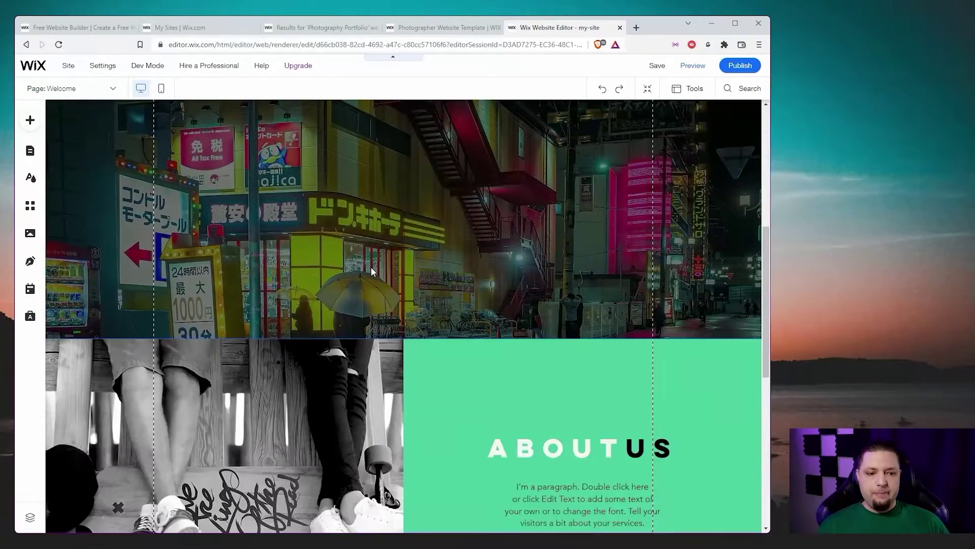
{"action": "scroll", "coordinate": [496, 267], "scroll_direction": "up", "scroll_amount": 2}
{"action": "left_click", "coordinate": [475, 220]}
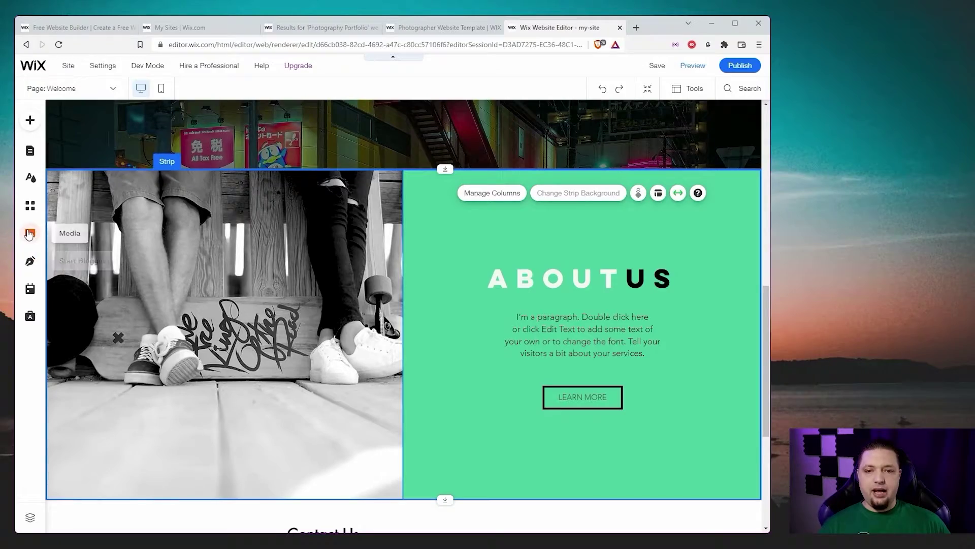
{"action": "scroll", "coordinate": [207, 222], "scroll_direction": "up", "scroll_amount": 5}
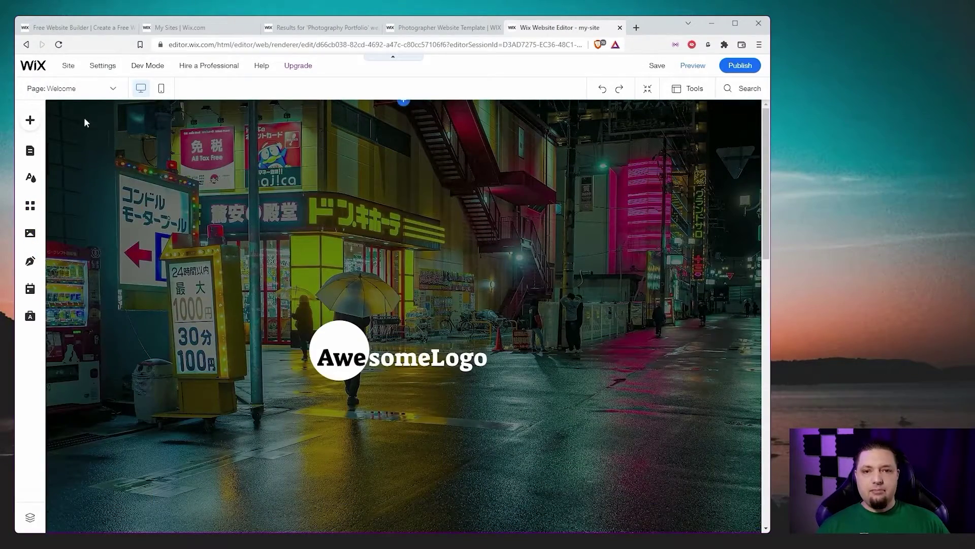
Switch to the Portfolio page, select its header, and bring up Site Design.
{"action": "left_click", "coordinate": [70, 88]}
{"action": "left_click", "coordinate": [75, 151]}
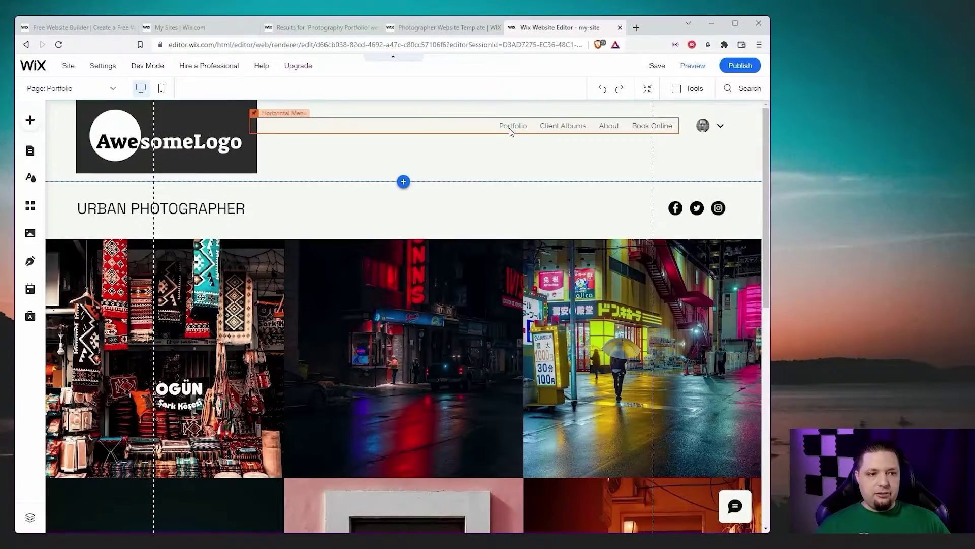
{"action": "scroll", "coordinate": [489, 146], "scroll_direction": "down", "scroll_amount": 9}
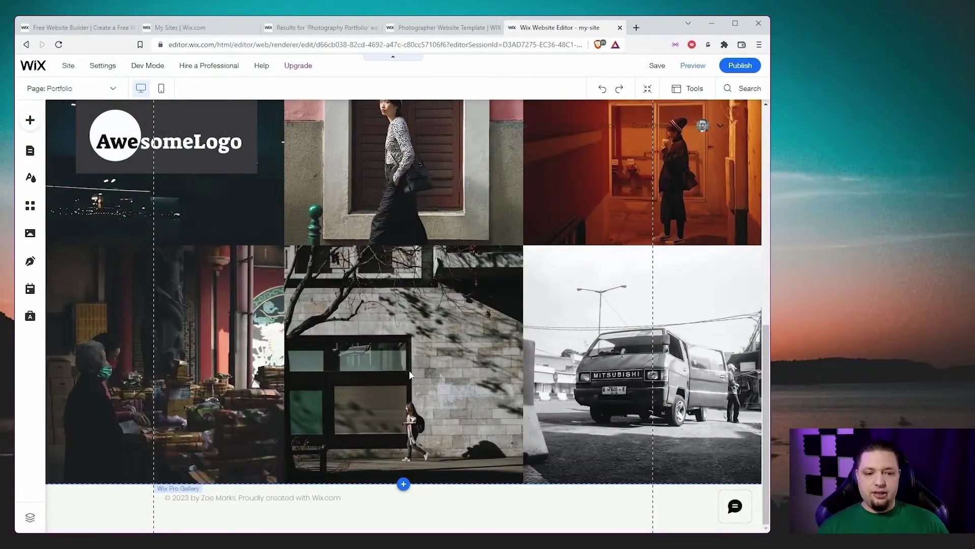
{"action": "scroll", "coordinate": [411, 376], "scroll_direction": "up", "scroll_amount": 10}
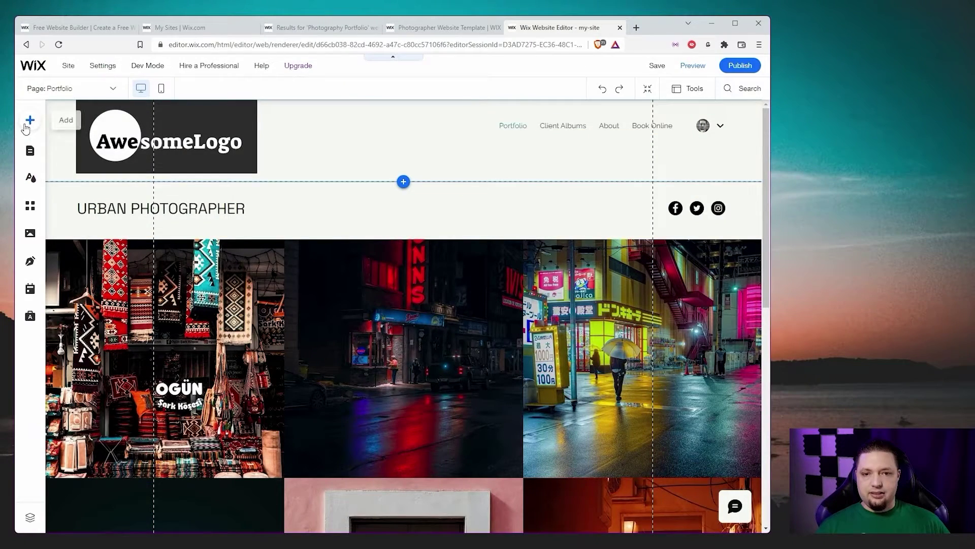
{"action": "left_click", "coordinate": [298, 176]}
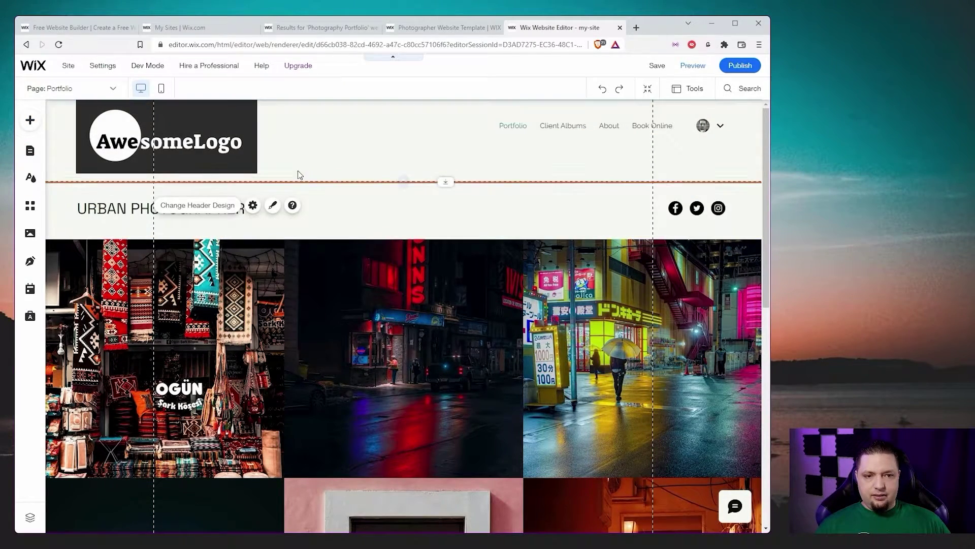
{"action": "scroll", "coordinate": [299, 175], "scroll_direction": "down", "scroll_amount": 1}
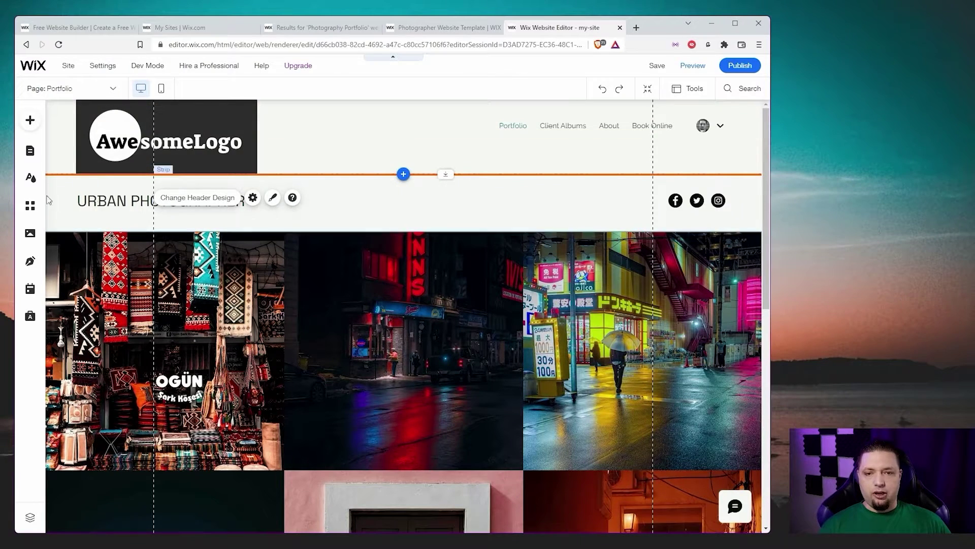
{"action": "left_click", "coordinate": [30, 177]}
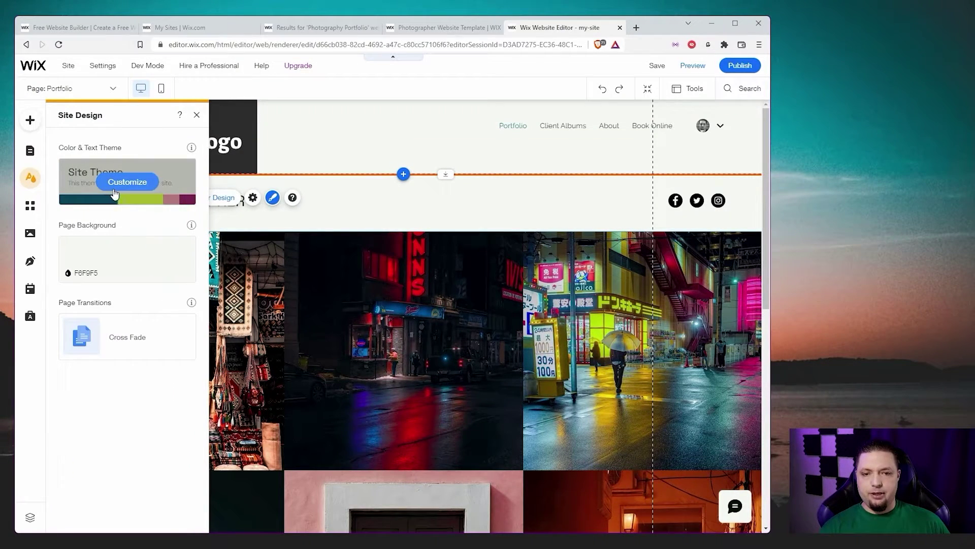
Apply the Mature theme to the whole site.
{"action": "left_click", "coordinate": [127, 182]}
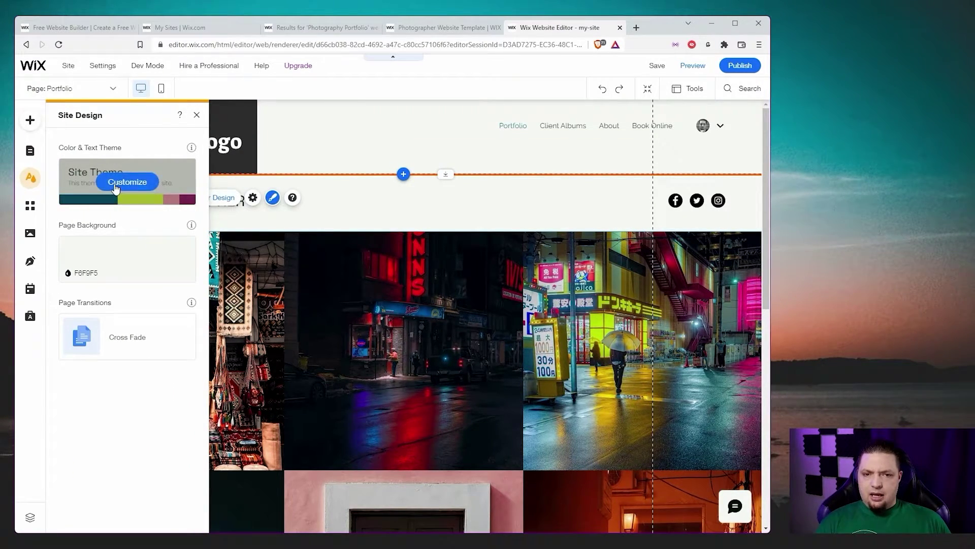
{"action": "scroll", "coordinate": [116, 325], "scroll_direction": "down", "scroll_amount": 6}
{"action": "scroll", "coordinate": [117, 325], "scroll_direction": "down", "scroll_amount": 3}
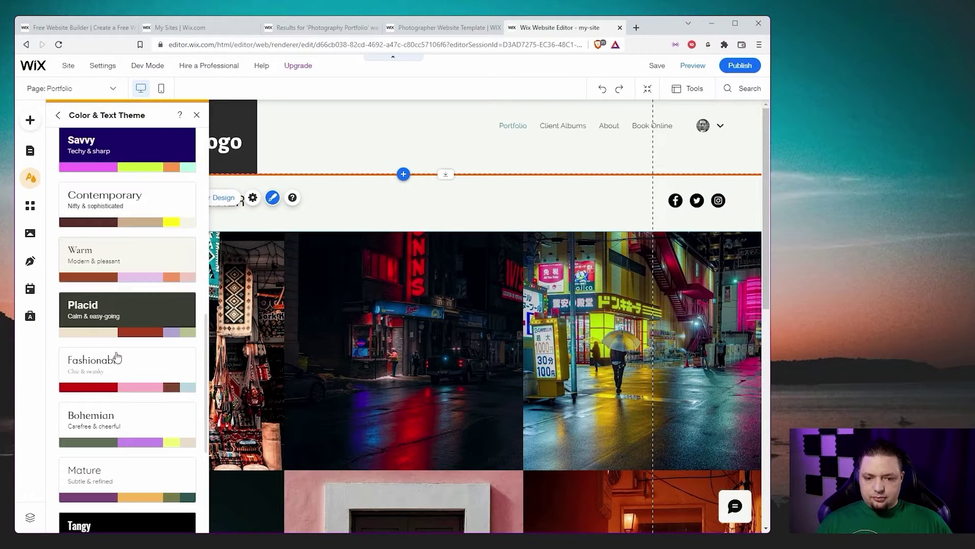
{"action": "left_click", "coordinate": [119, 488]}
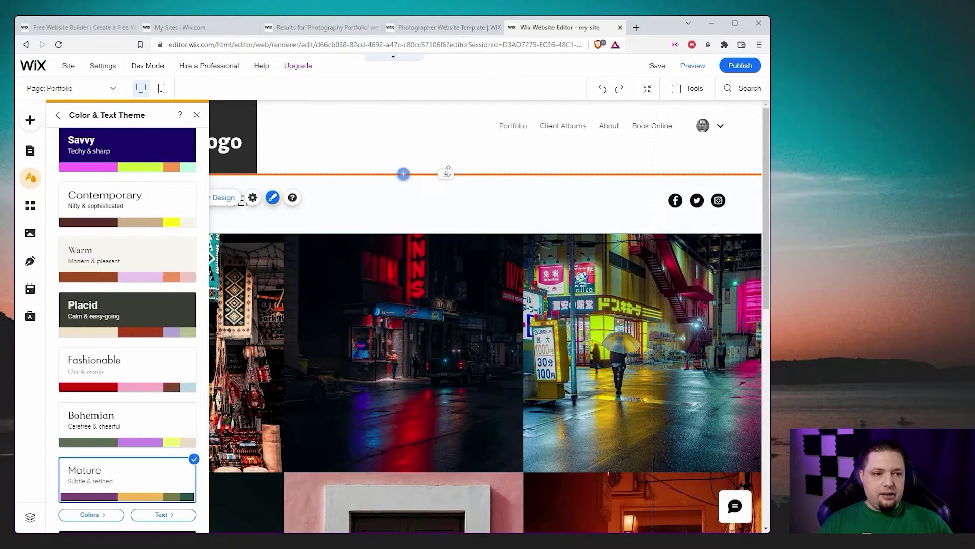
{"action": "scroll", "coordinate": [390, 290], "scroll_direction": "down", "scroll_amount": 5}
{"action": "scroll", "coordinate": [390, 291], "scroll_direction": "up", "scroll_amount": 5}
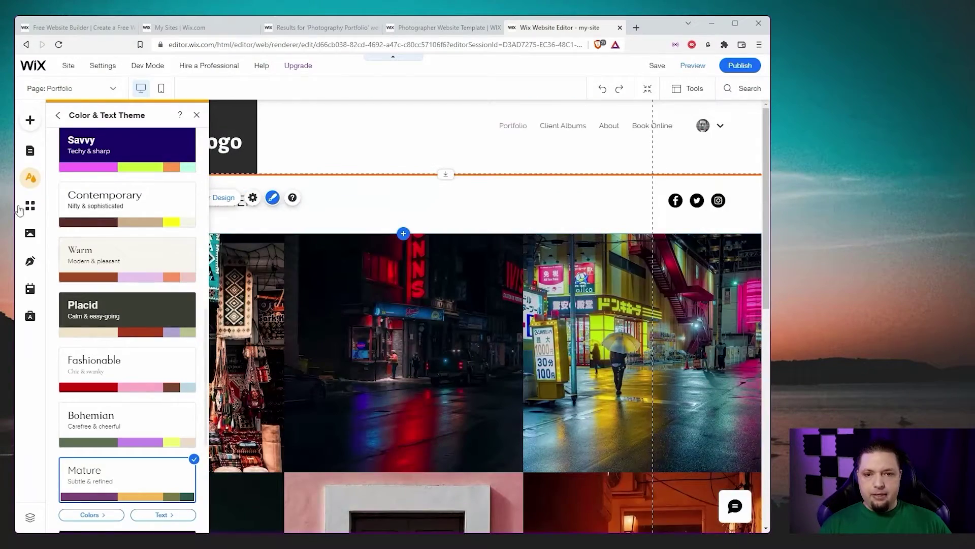
Switch to the Bookings Checkout page and reopen the site design settings.
{"action": "left_click", "coordinate": [76, 88]}
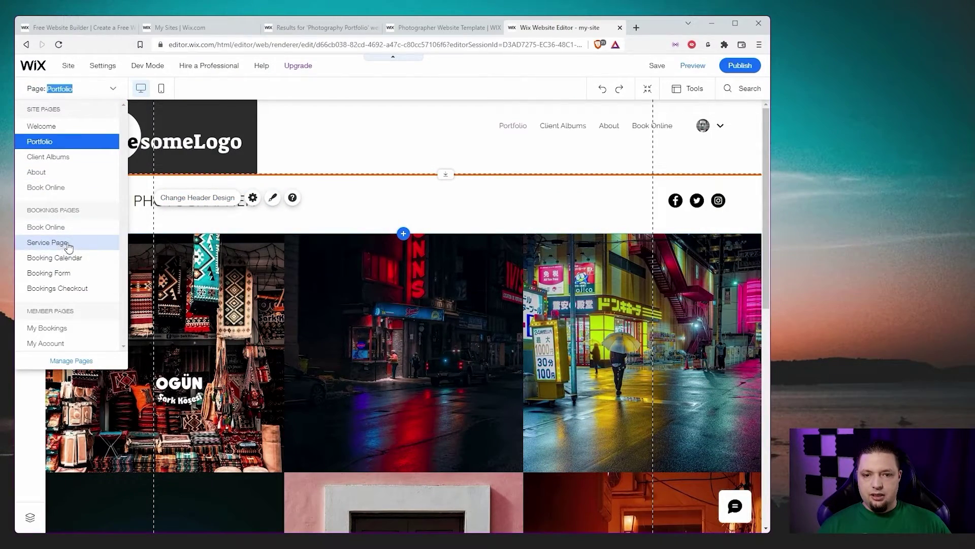
{"action": "left_click", "coordinate": [63, 290]}
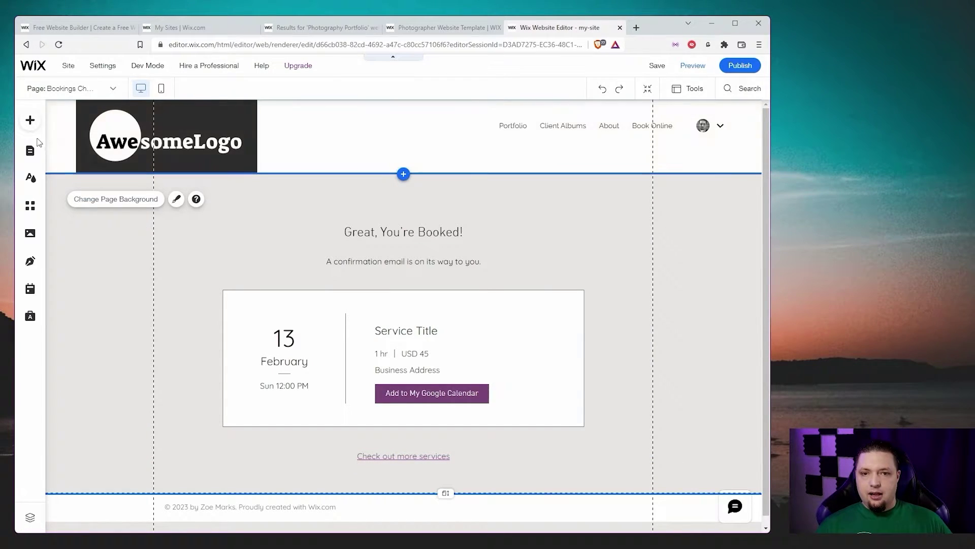
{"action": "left_click", "coordinate": [31, 180]}
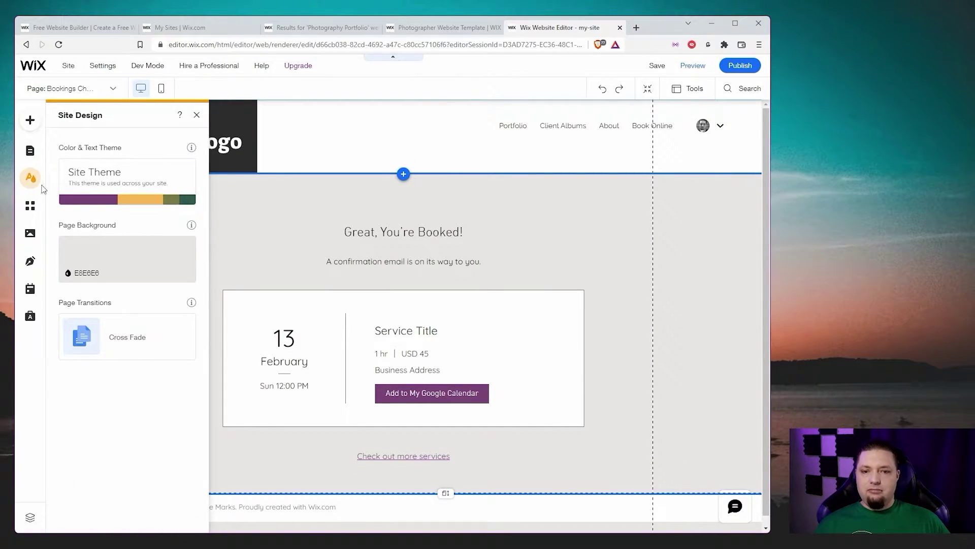
Review page background colour choices, leaving the background unchanged.
{"action": "left_click", "coordinate": [118, 260]}
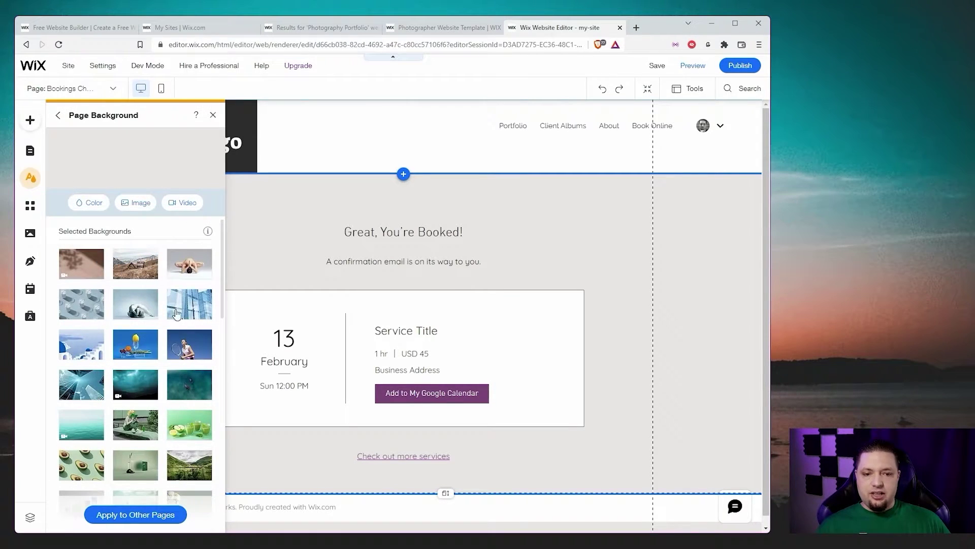
{"action": "left_click", "coordinate": [97, 201]}
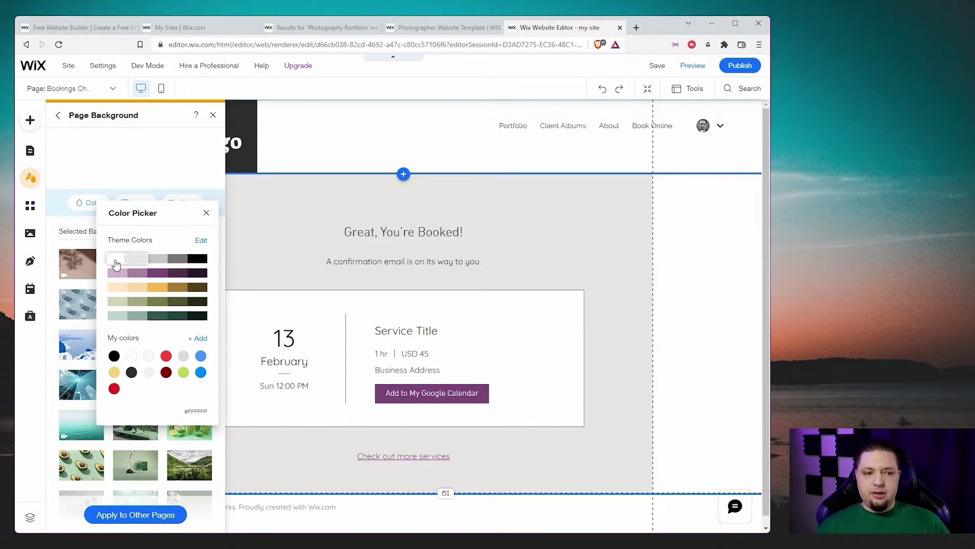
{"action": "left_click", "coordinate": [570, 288]}
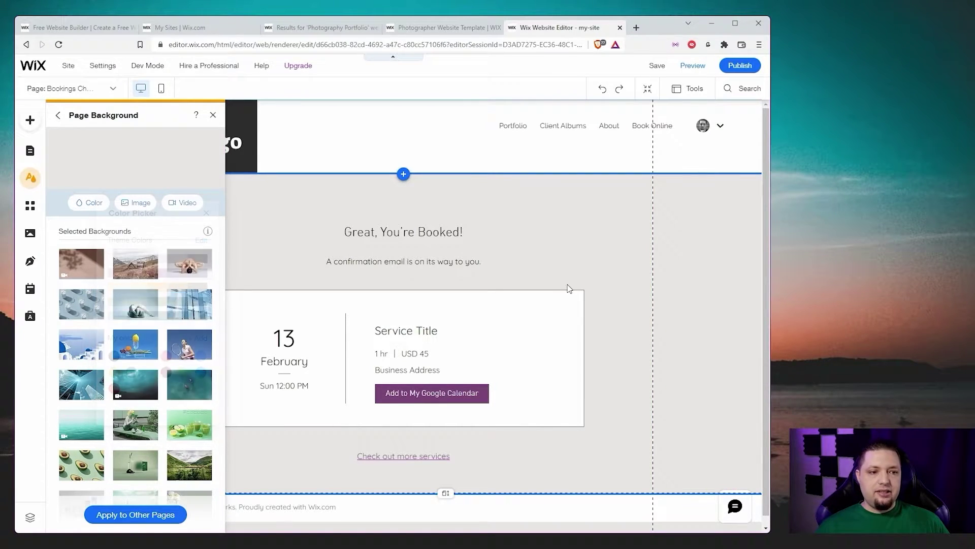
{"action": "left_click", "coordinate": [213, 116]}
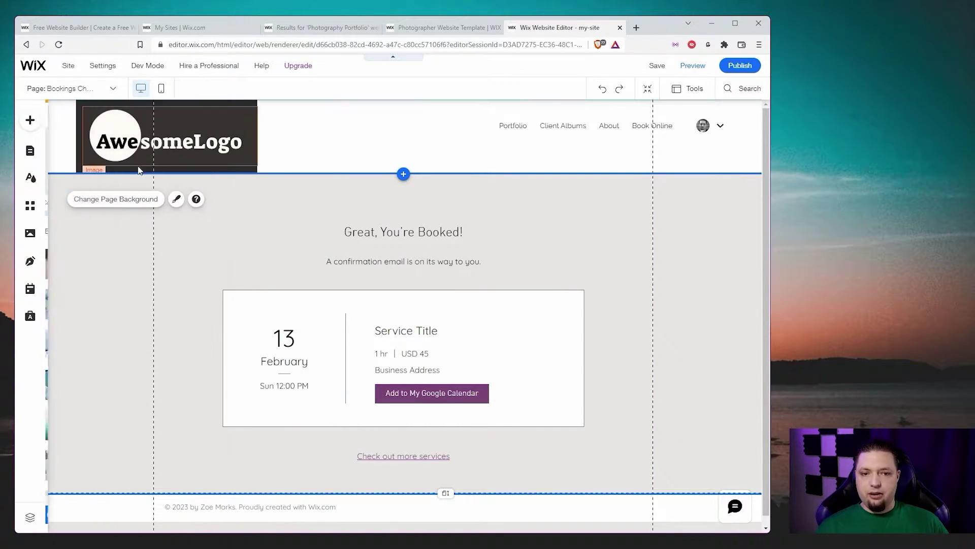
Change the site's text theme to Avenir and return to the booking confirmation page.
{"action": "left_click", "coordinate": [31, 178]}
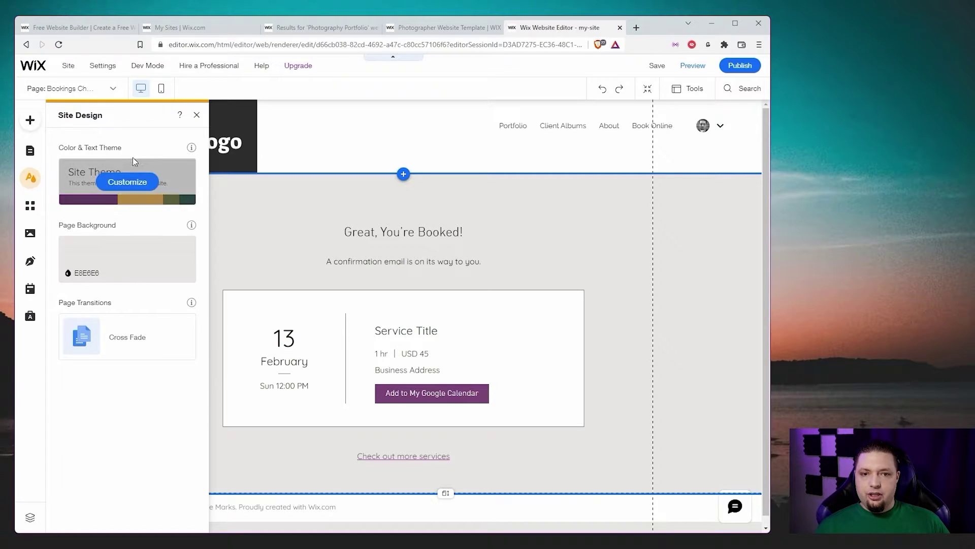
{"action": "left_click", "coordinate": [142, 186]}
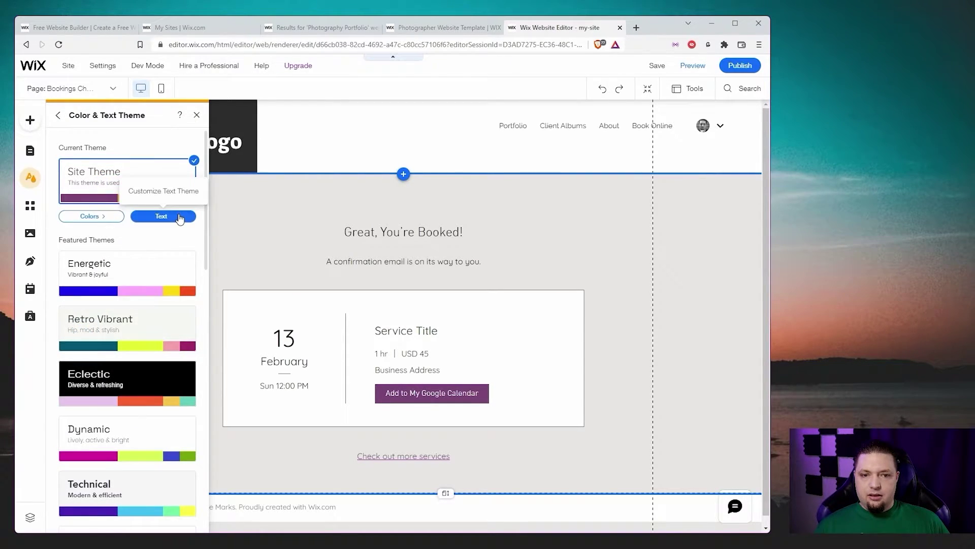
{"action": "left_click", "coordinate": [163, 216]}
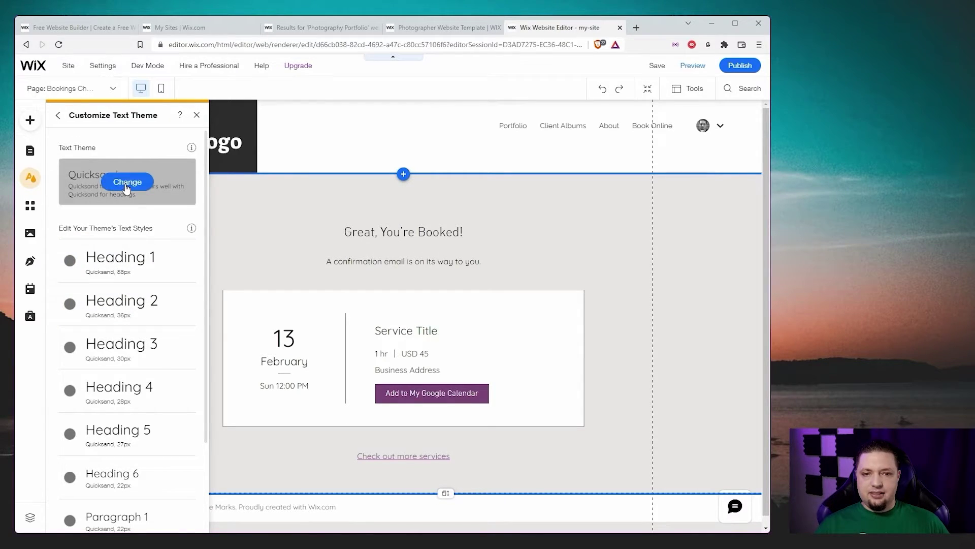
{"action": "left_click", "coordinate": [127, 182]}
{"action": "scroll", "coordinate": [148, 311], "scroll_direction": "down", "scroll_amount": 5}
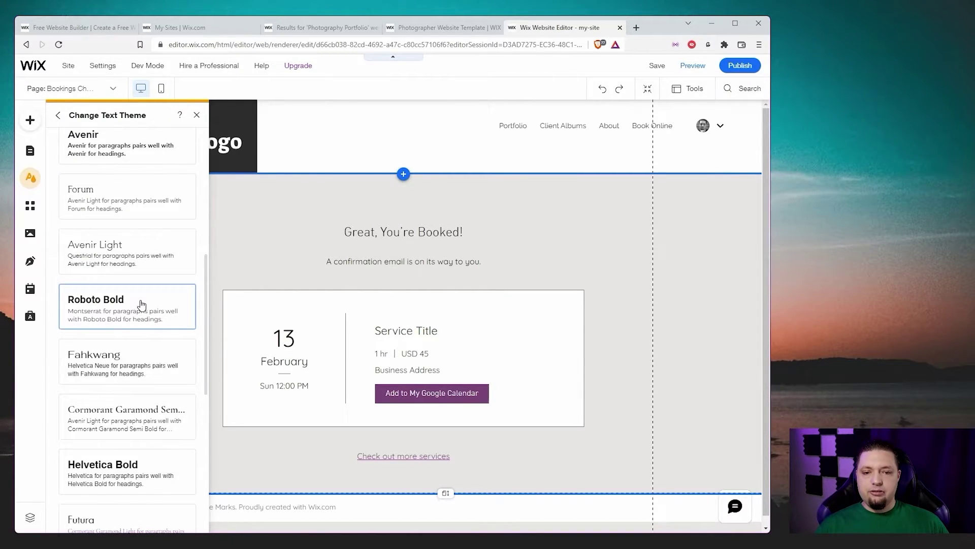
{"action": "scroll", "coordinate": [142, 305], "scroll_direction": "up", "scroll_amount": 2}
{"action": "left_click", "coordinate": [114, 240]}
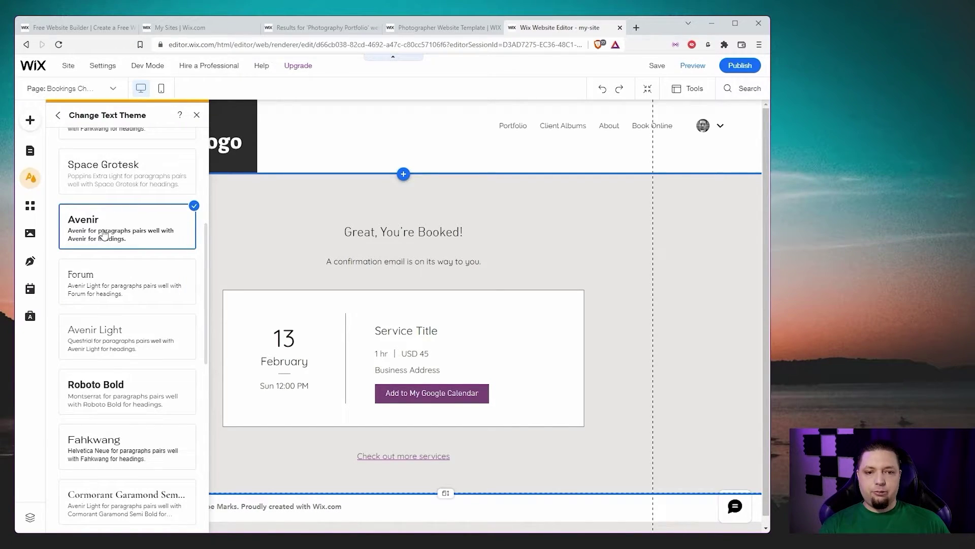
{"action": "left_click", "coordinate": [227, 211]}
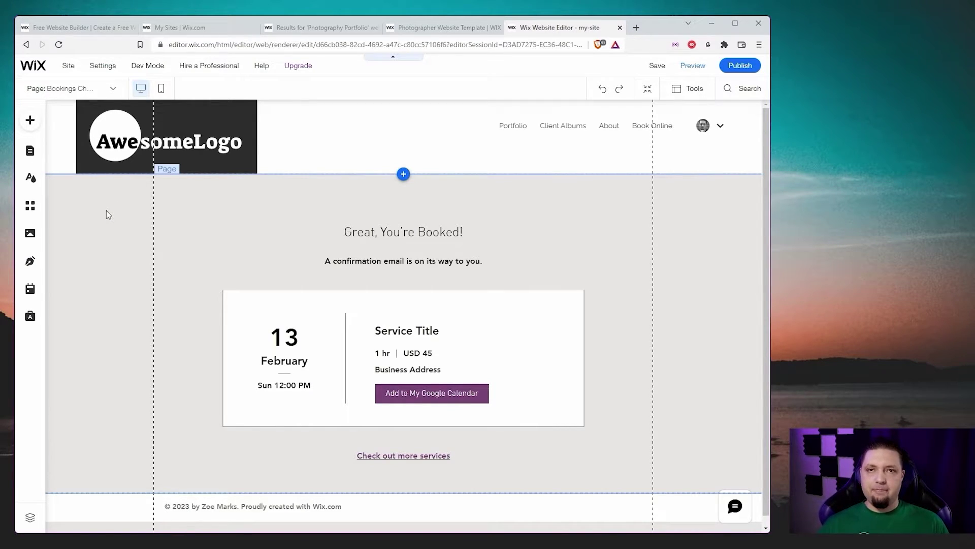
{"action": "left_click", "coordinate": [246, 298]}
Try moving the booking card and copyright line, undoing both moves with Ctrl+Z.
{"action": "left_click_drag", "start_coordinate": [246, 299], "coordinate": [424, 305]}
{"action": "key", "text": "ctrl+z"}
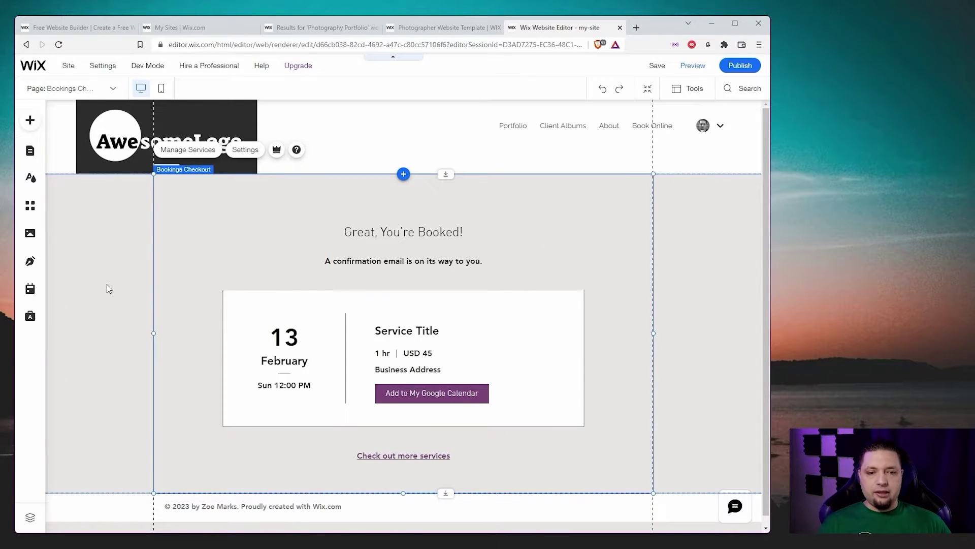
{"action": "left_click", "coordinate": [101, 284]}
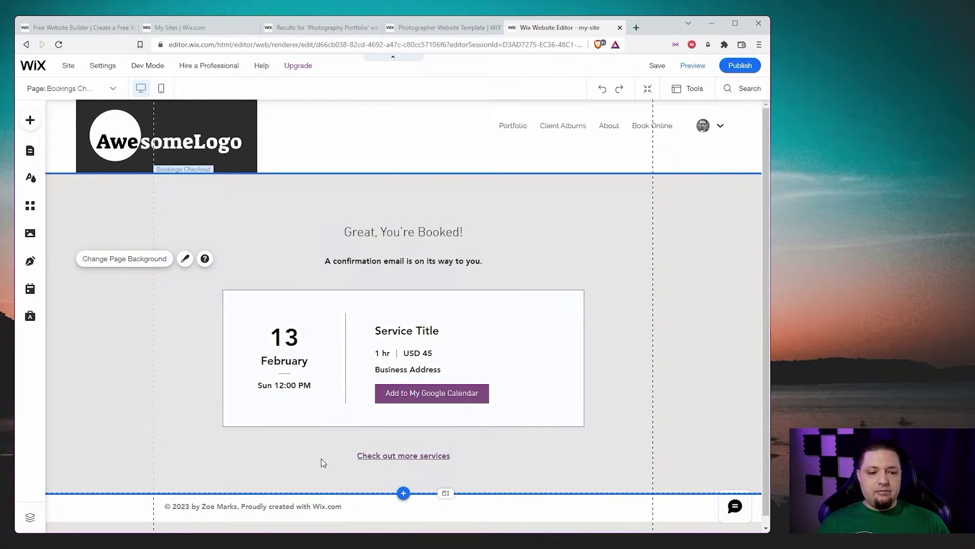
{"action": "left_click_drag", "start_coordinate": [277, 510], "coordinate": [405, 452]}
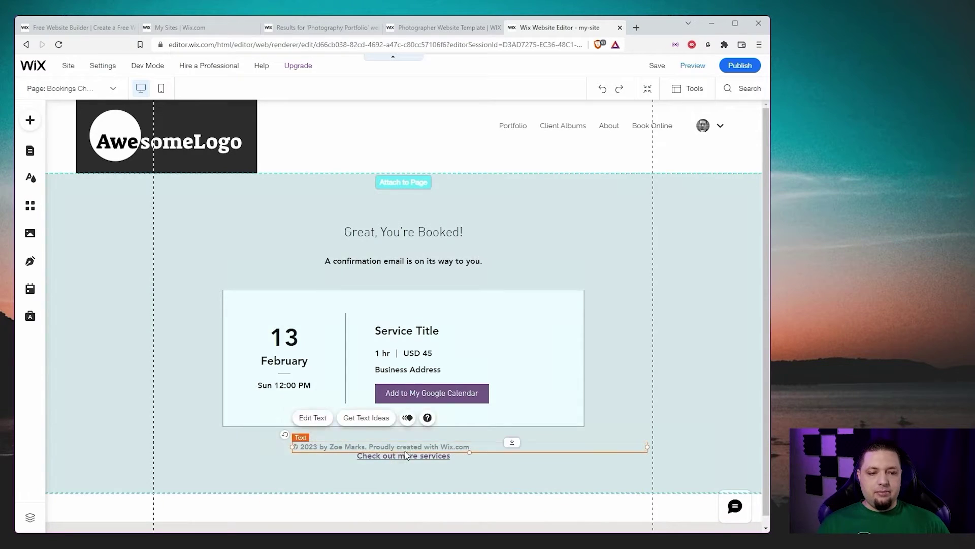
{"action": "key", "text": "ctrl+z"}
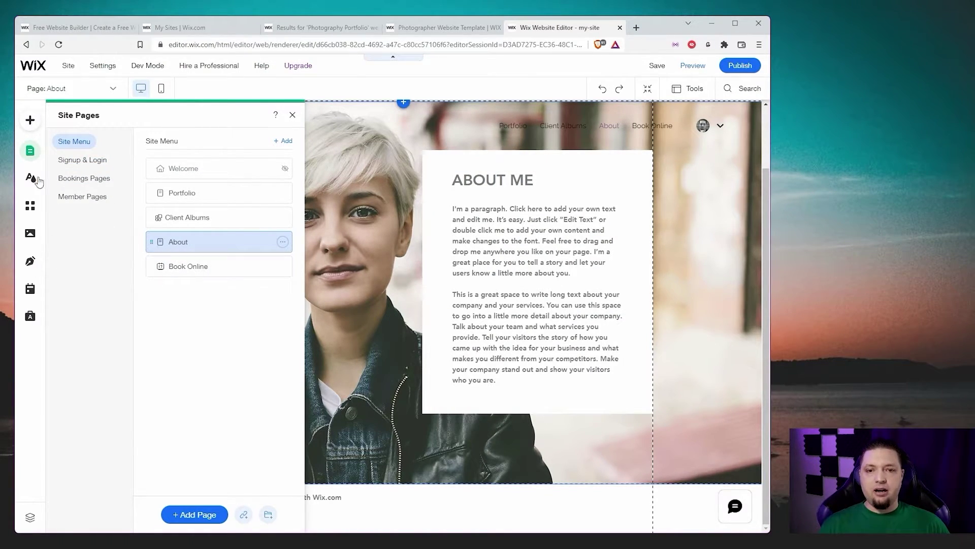
Add a new General page from the Resume/CV layout via Manage Pages, then open the App Market.
{"action": "left_click", "coordinate": [30, 122]}
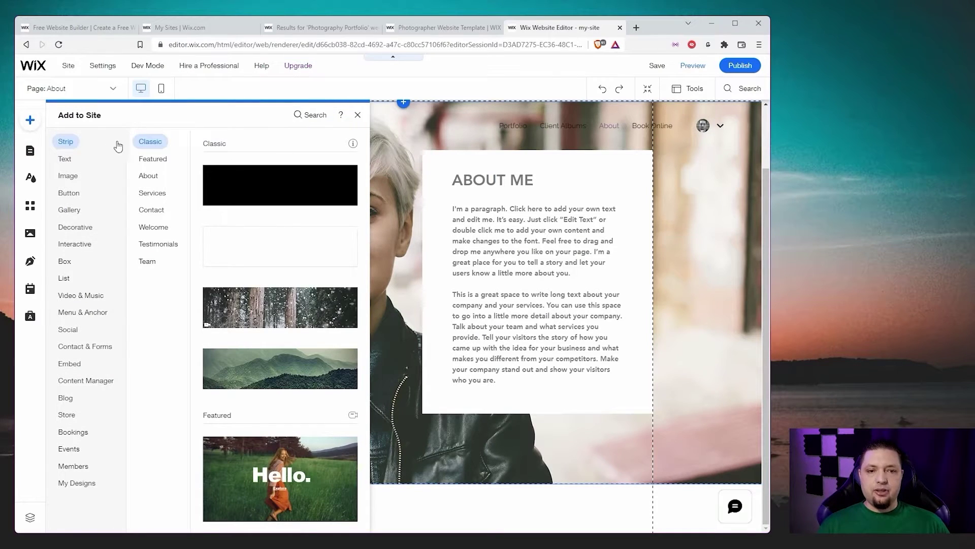
{"action": "left_click", "coordinate": [357, 115]}
{"action": "left_click", "coordinate": [102, 89]}
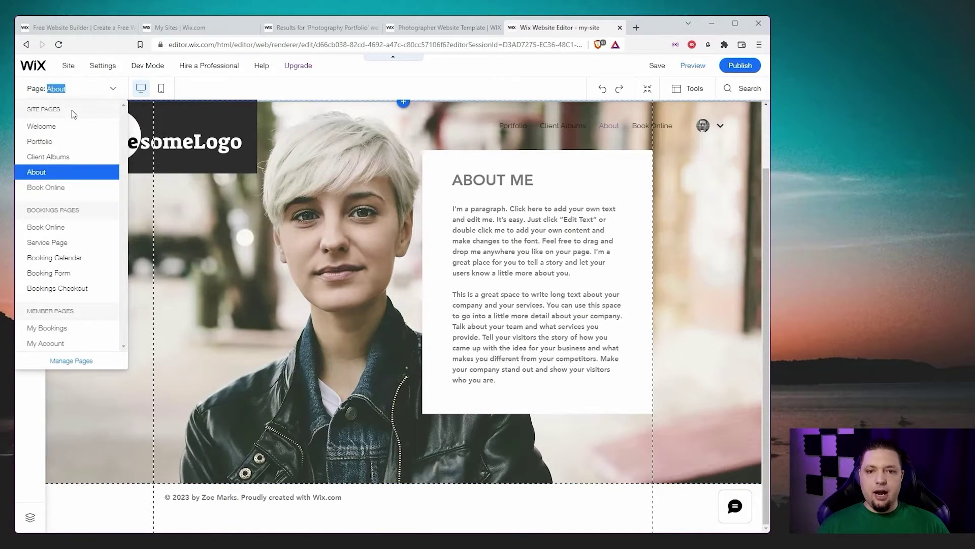
{"action": "left_click", "coordinate": [75, 364]}
{"action": "left_click", "coordinate": [291, 144]}
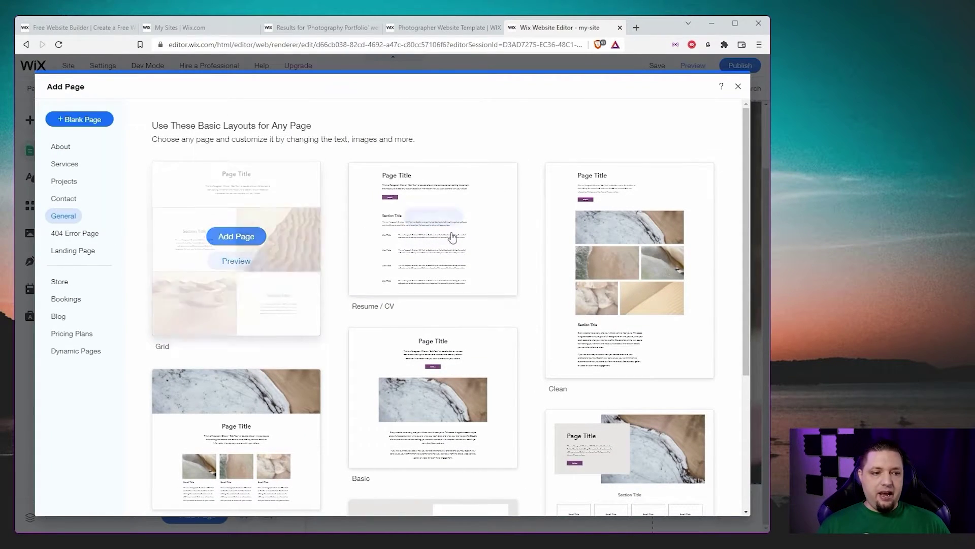
{"action": "scroll", "coordinate": [552, 296], "scroll_direction": "down", "scroll_amount": 4}
{"action": "scroll", "coordinate": [552, 296], "scroll_direction": "up", "scroll_amount": 4}
{"action": "scroll", "coordinate": [437, 269], "scroll_direction": "up", "scroll_amount": 1}
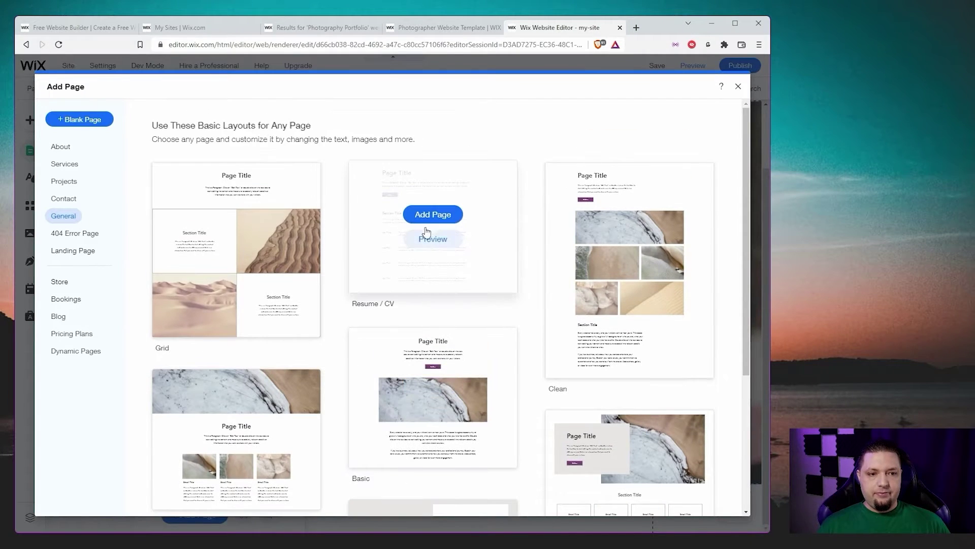
{"action": "left_click", "coordinate": [433, 215]}
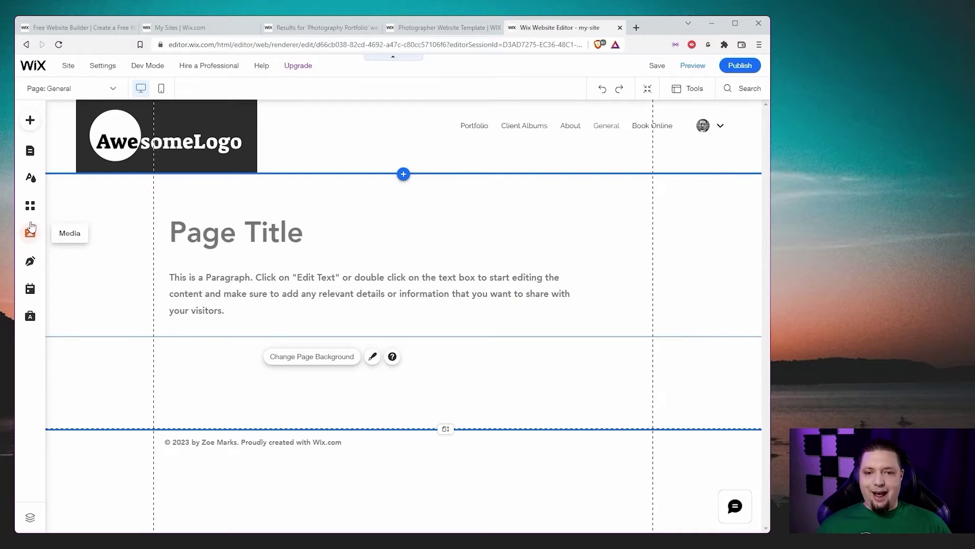
{"action": "left_click", "coordinate": [30, 205]}
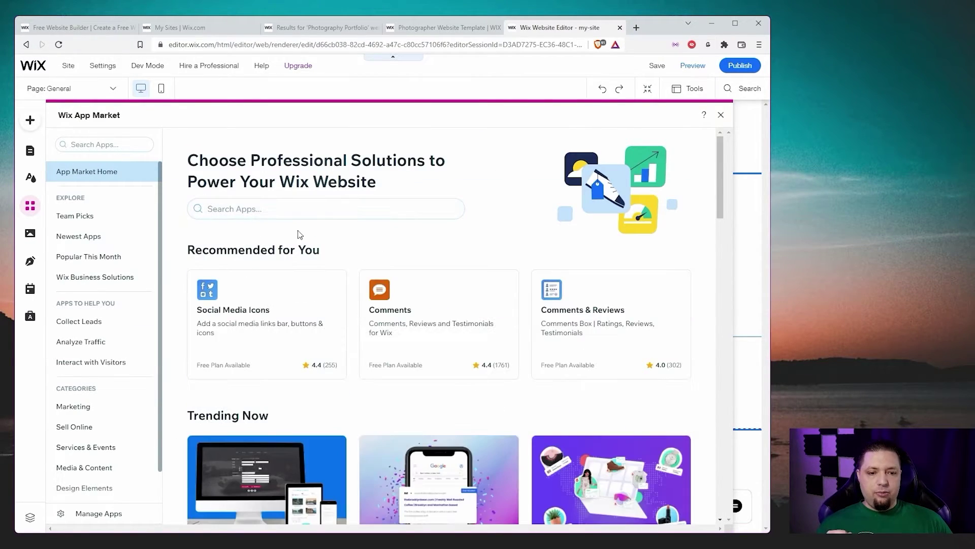
Scroll through the App Market home page to browse the featured apps.
{"action": "scroll", "coordinate": [360, 250], "scroll_direction": "down", "scroll_amount": 5}
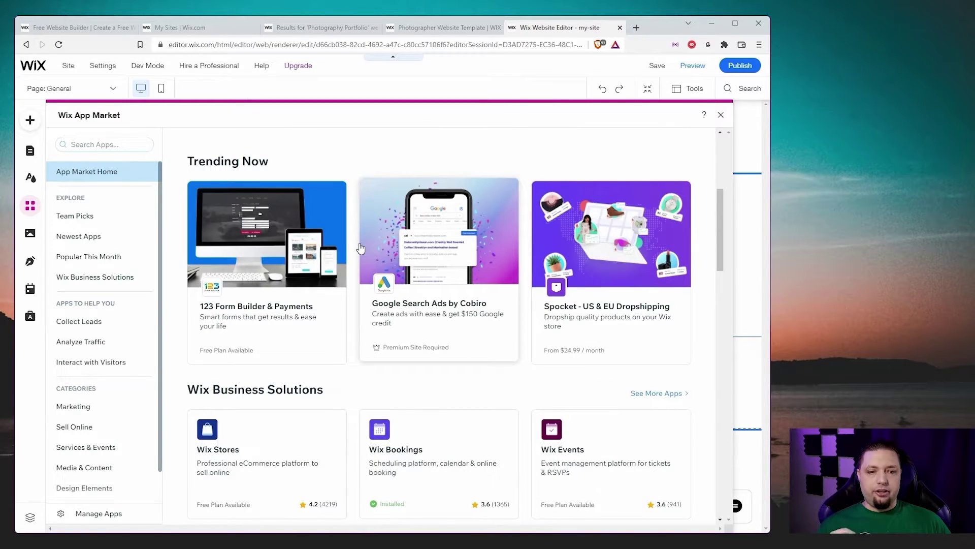
{"action": "left_click", "coordinate": [276, 267]}
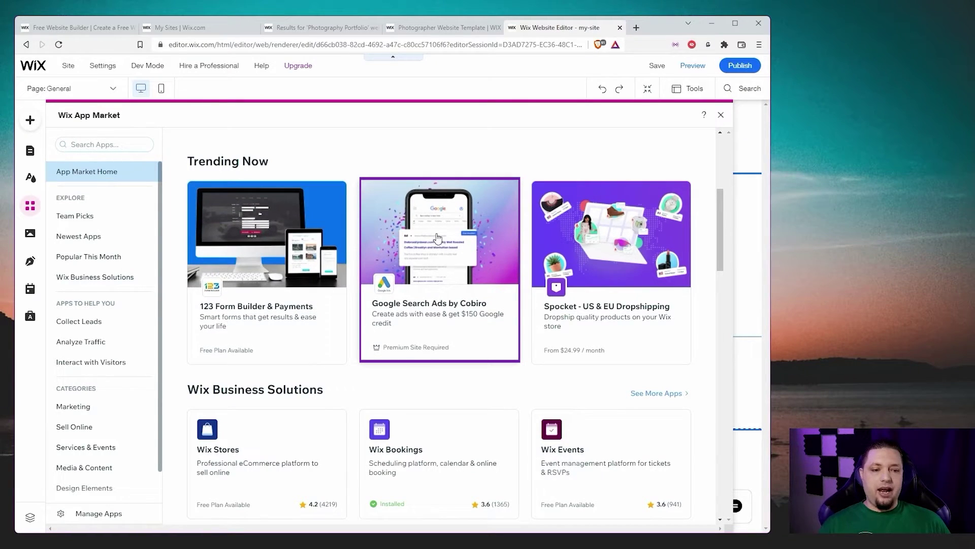
{"action": "scroll", "coordinate": [467, 314], "scroll_direction": "down", "scroll_amount": 2}
{"action": "scroll", "coordinate": [467, 314], "scroll_direction": "down", "scroll_amount": 4}
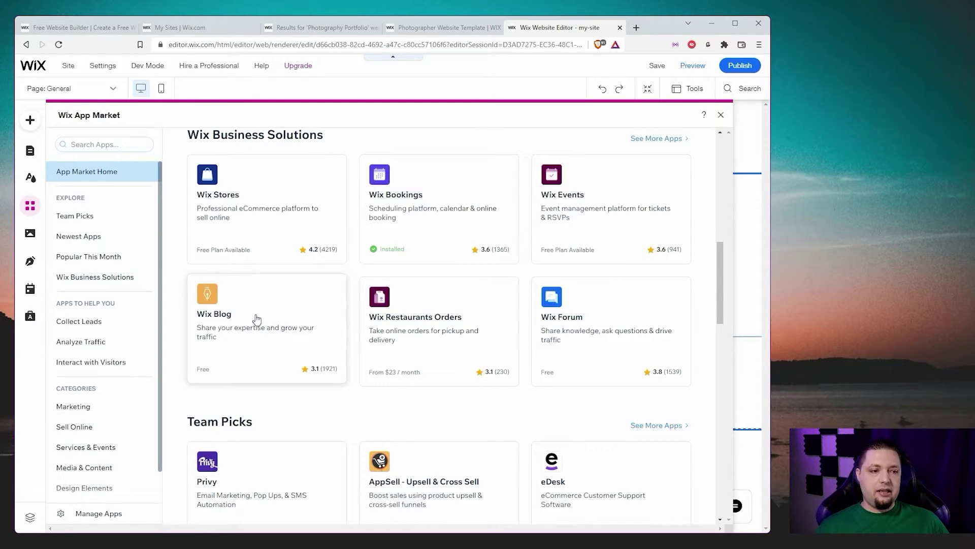
{"action": "scroll", "coordinate": [308, 305], "scroll_direction": "down", "scroll_amount": 7}
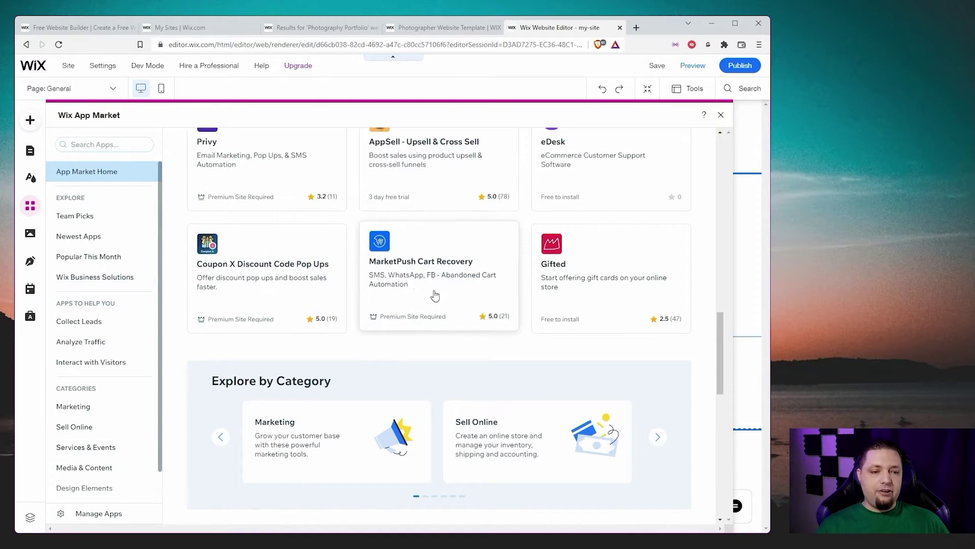
{"action": "scroll", "coordinate": [432, 289], "scroll_direction": "up", "scroll_amount": 2}
{"action": "scroll", "coordinate": [187, 304], "scroll_direction": "up", "scroll_amount": 2}
{"action": "scroll", "coordinate": [81, 295], "scroll_direction": "down", "scroll_amount": 1}
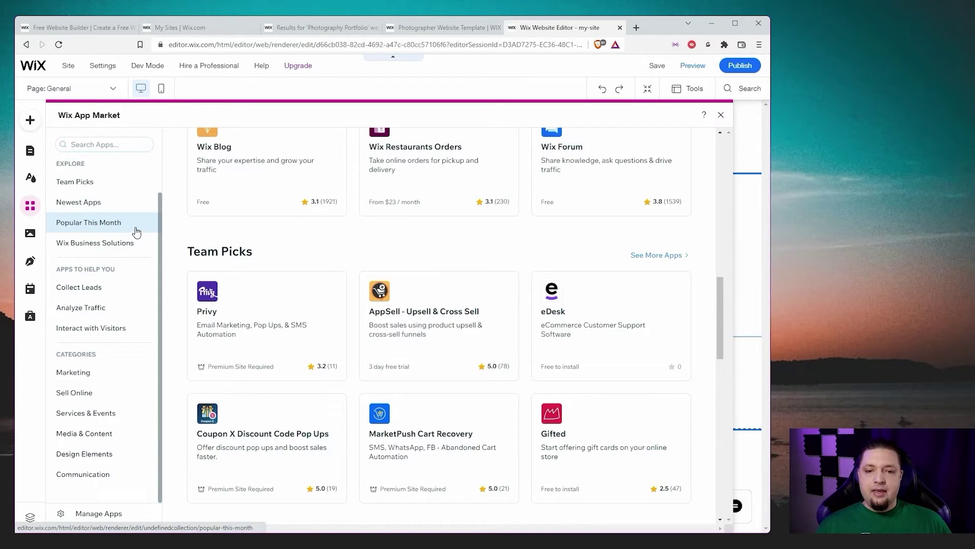
Look through the Popular This Month and Team Picks app categories.
{"action": "left_click", "coordinate": [108, 222]}
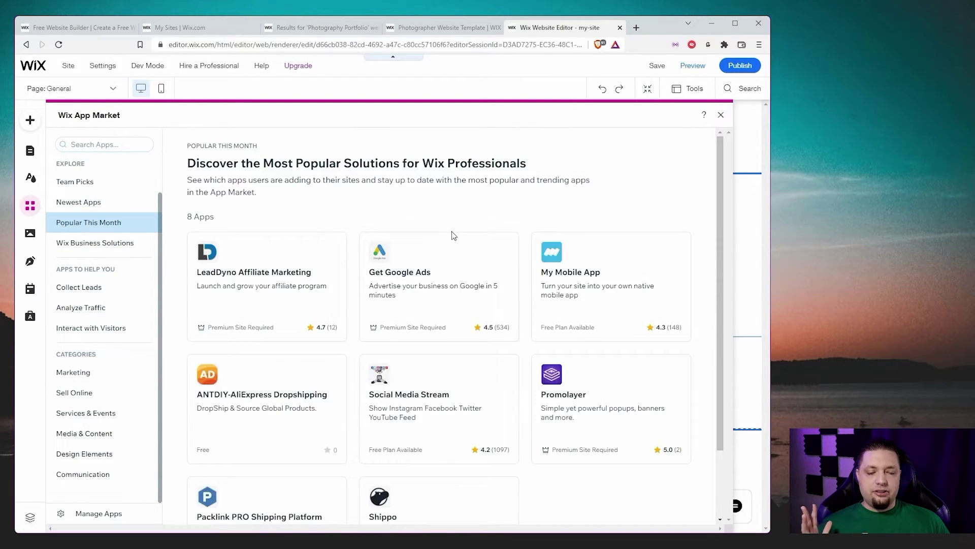
{"action": "scroll", "coordinate": [452, 230], "scroll_direction": "down", "scroll_amount": 2}
{"action": "scroll", "coordinate": [97, 211], "scroll_direction": "up", "scroll_amount": 1}
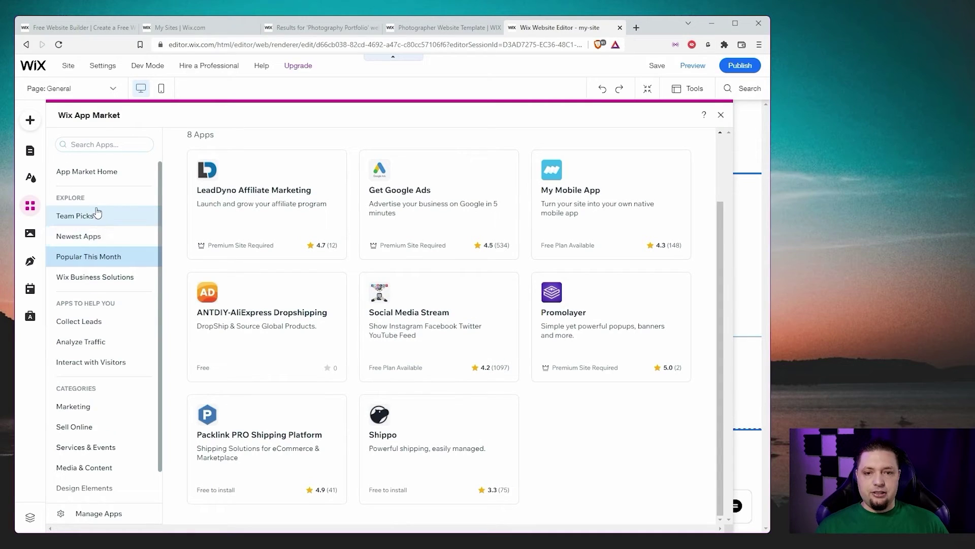
{"action": "left_click", "coordinate": [76, 222]}
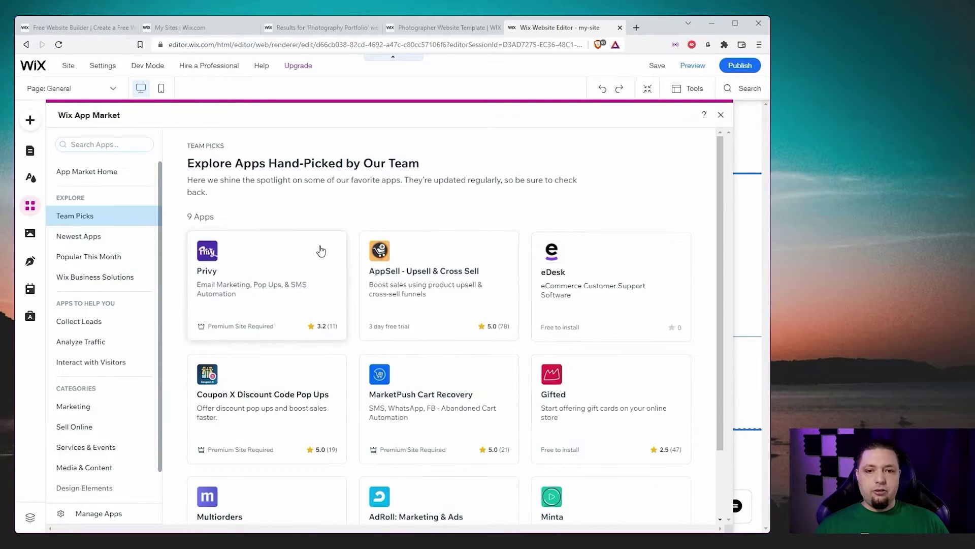
{"action": "left_click", "coordinate": [112, 146]}
Search the App Market for 'blog' and add the Wix Blog app to the site.
{"action": "type", "text": "blog"}
{"action": "key", "text": "Return"}
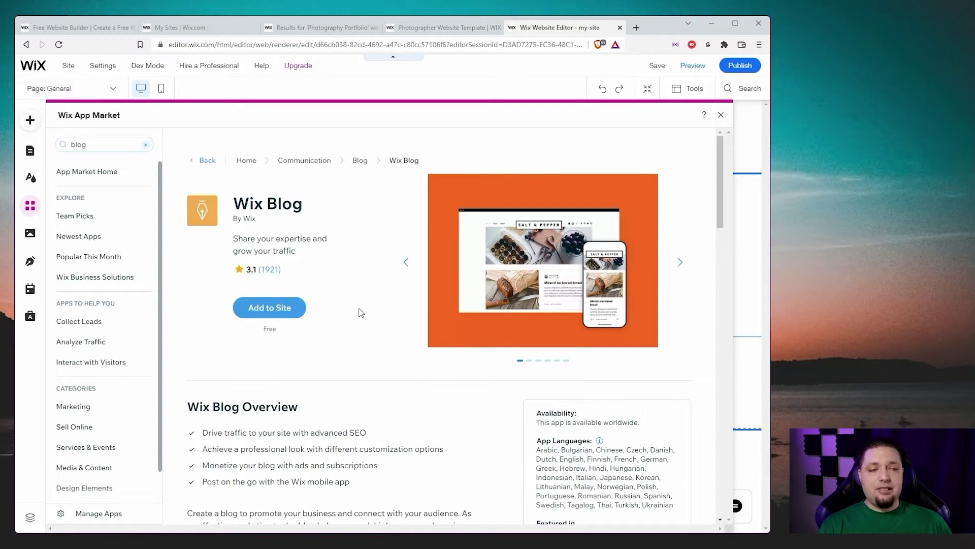
{"action": "left_click", "coordinate": [287, 309]}
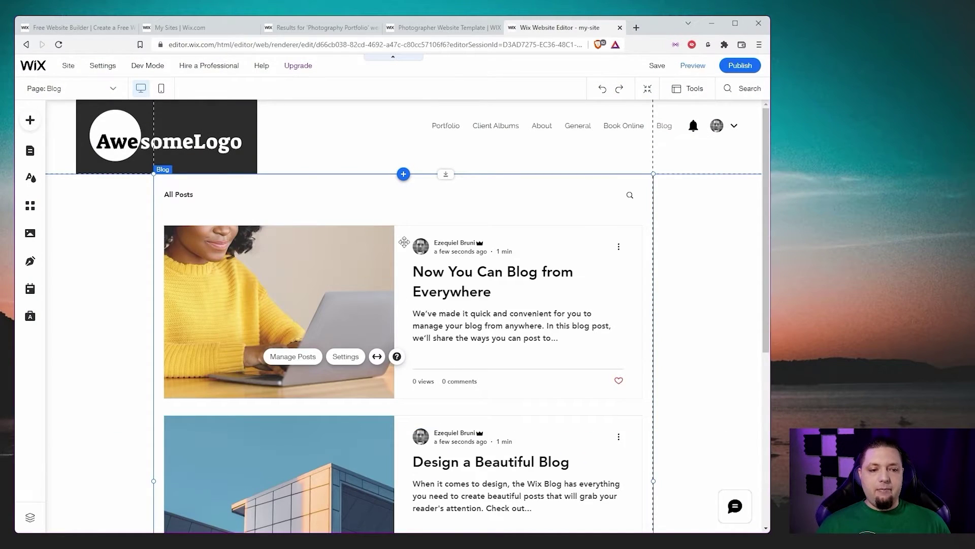
Select the blog posts feed on the Blog page and open its Manage Posts dashboard.
{"action": "scroll", "coordinate": [396, 303], "scroll_direction": "down", "scroll_amount": 5}
{"action": "scroll", "coordinate": [474, 249], "scroll_direction": "up", "scroll_amount": 5}
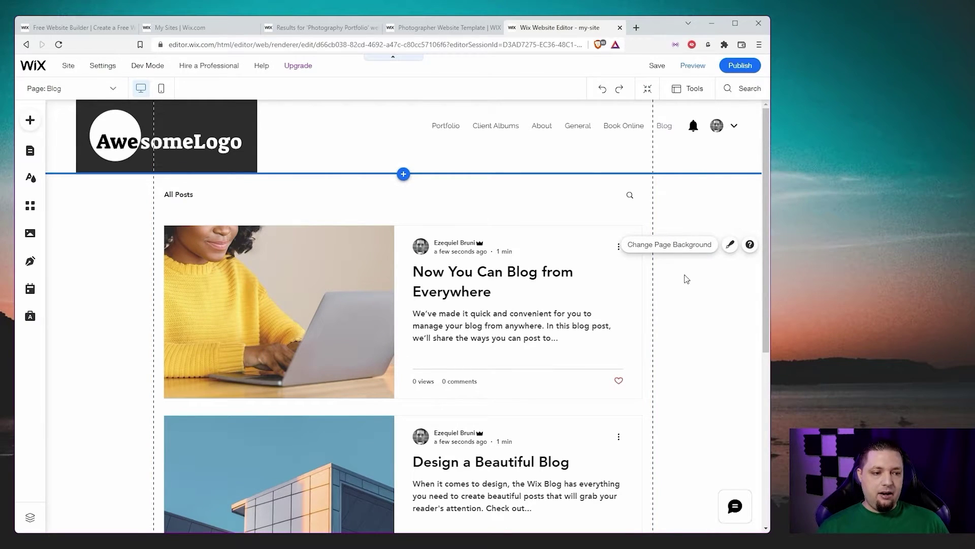
{"action": "left_click", "coordinate": [469, 276]}
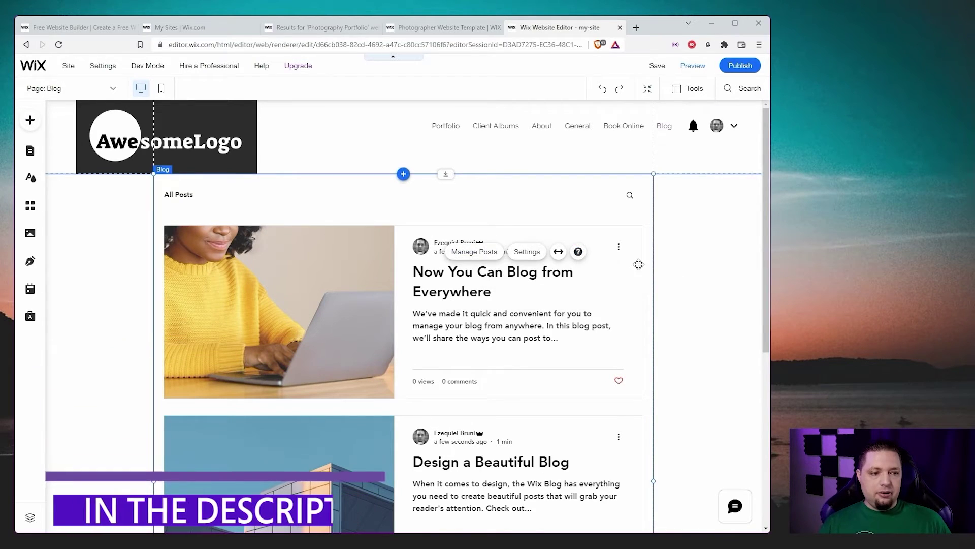
{"action": "left_click", "coordinate": [639, 262]}
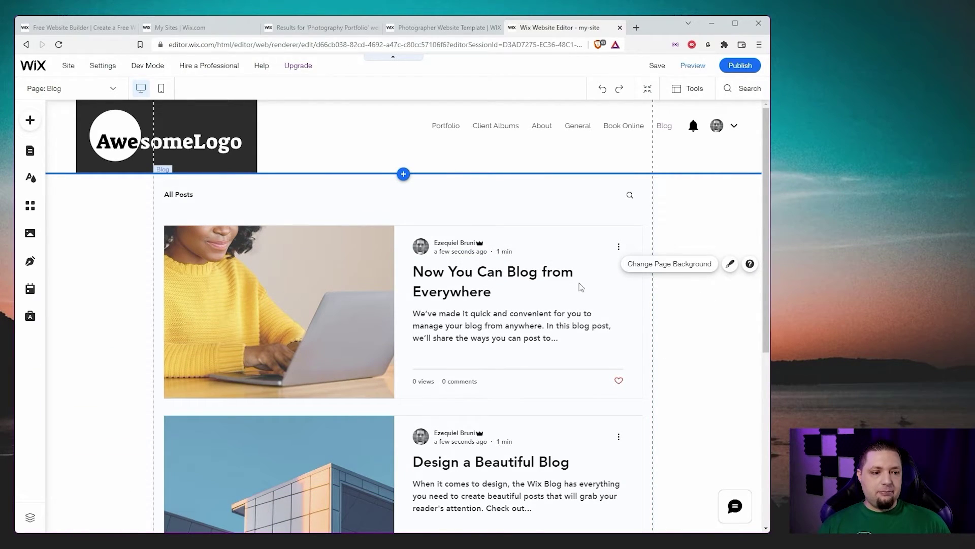
{"action": "left_click", "coordinate": [564, 278]}
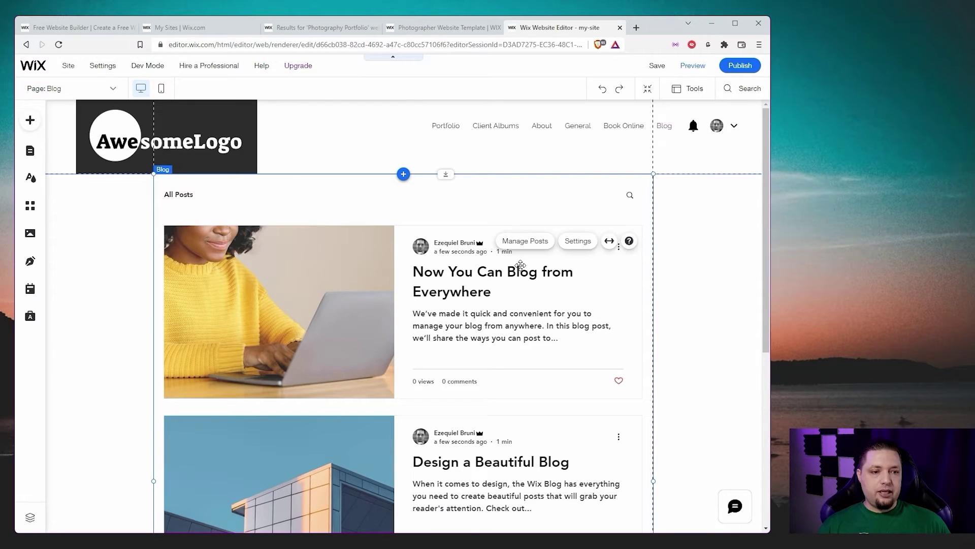
{"action": "left_click", "coordinate": [526, 244]}
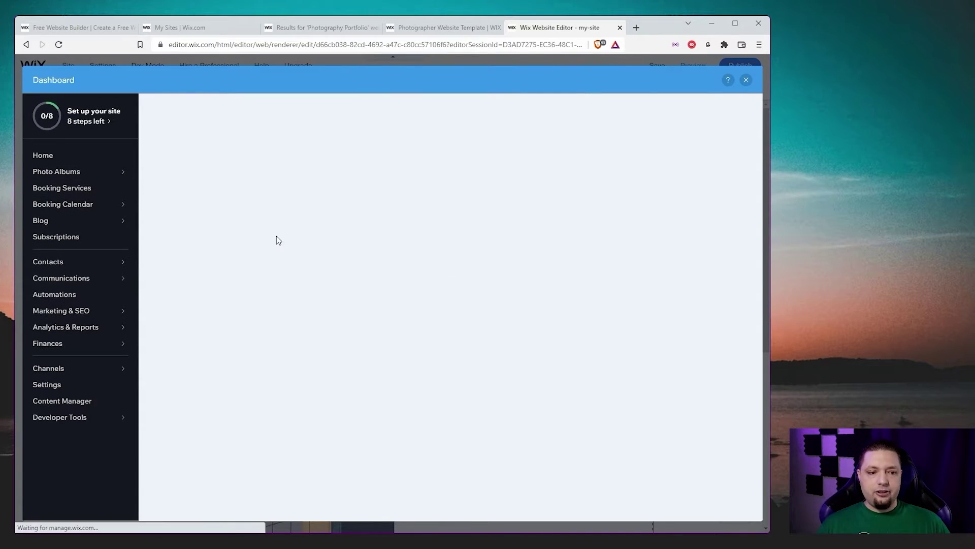
Add a 'Hello world!' line to the Now You Can Blog from Everywhere post and publish it.
{"action": "scroll", "coordinate": [270, 264], "scroll_direction": "down", "scroll_amount": 3}
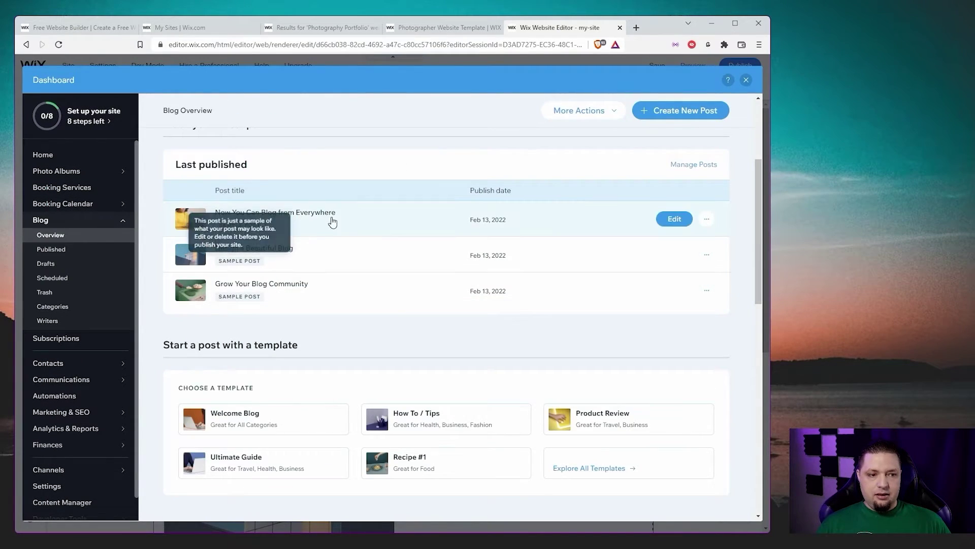
{"action": "left_click", "coordinate": [678, 221]}
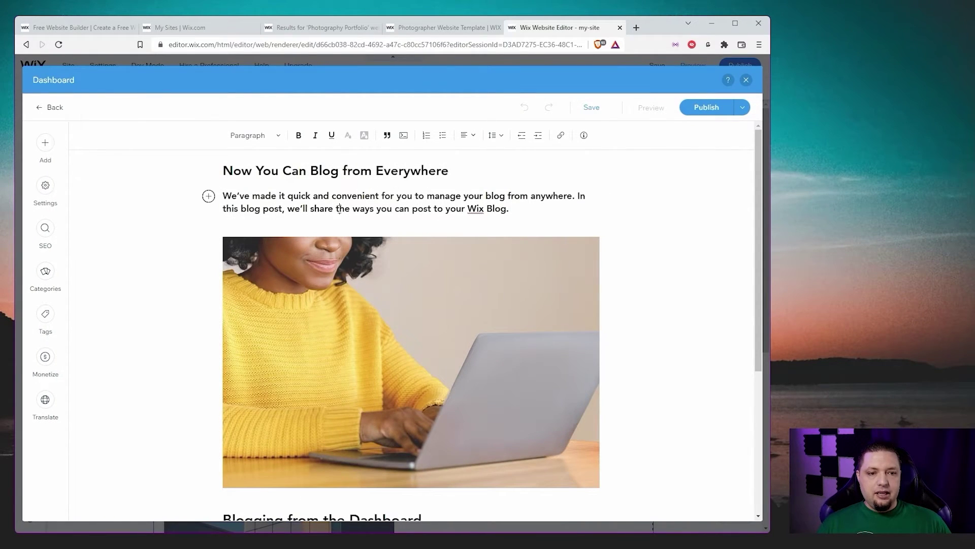
{"action": "scroll", "coordinate": [458, 344], "scroll_direction": "down", "scroll_amount": 5}
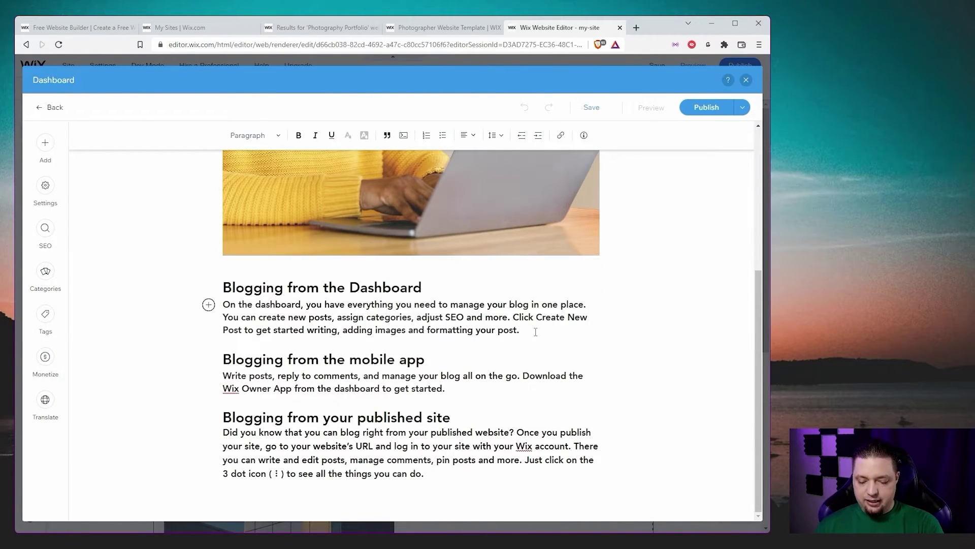
{"action": "key", "text": "Return"}
{"action": "type", "text": "d"}
{"action": "key", "text": "Return"}
{"action": "type", "text": "H"}
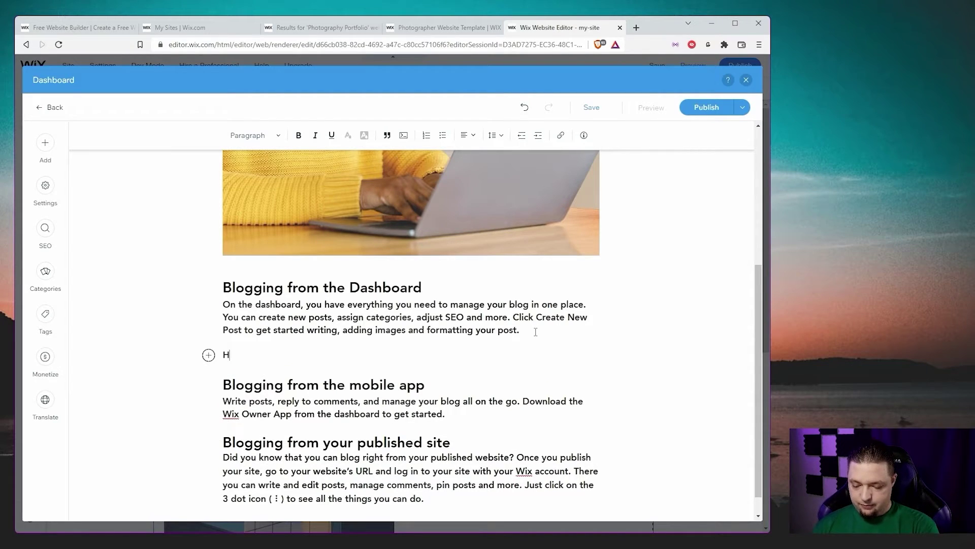
{"action": "type", "text": "ellow world!"}
{"action": "key", "text": "BackSpace"}
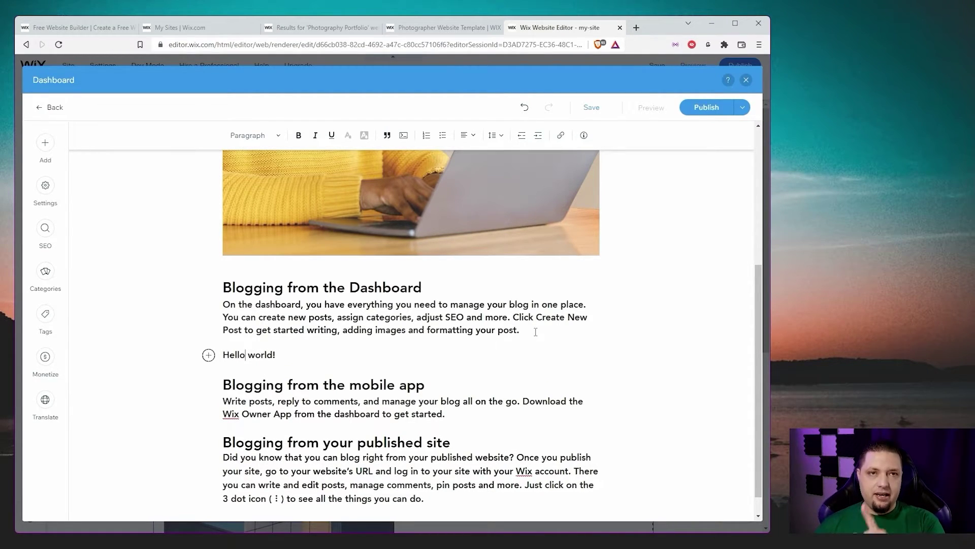
{"action": "left_click", "coordinate": [709, 109]}
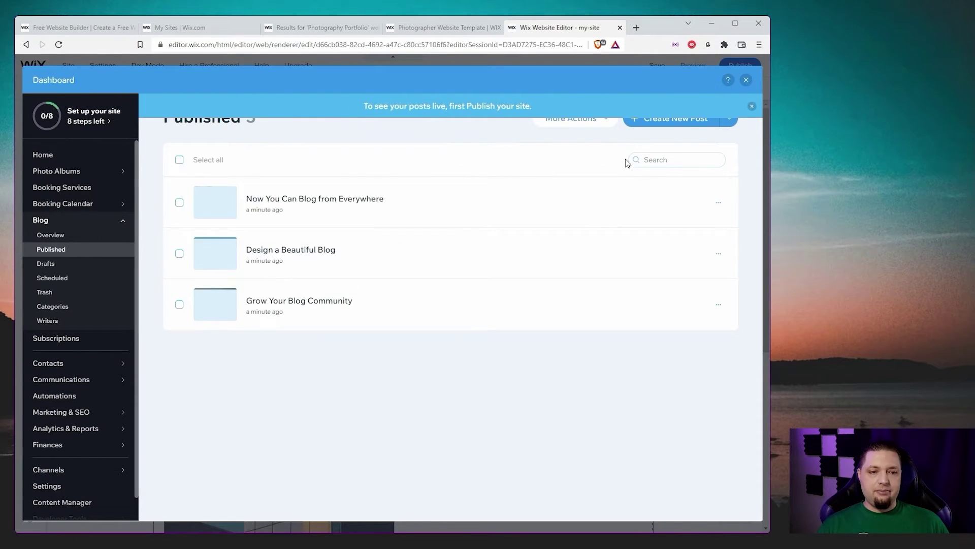
{"action": "left_click", "coordinate": [746, 79]}
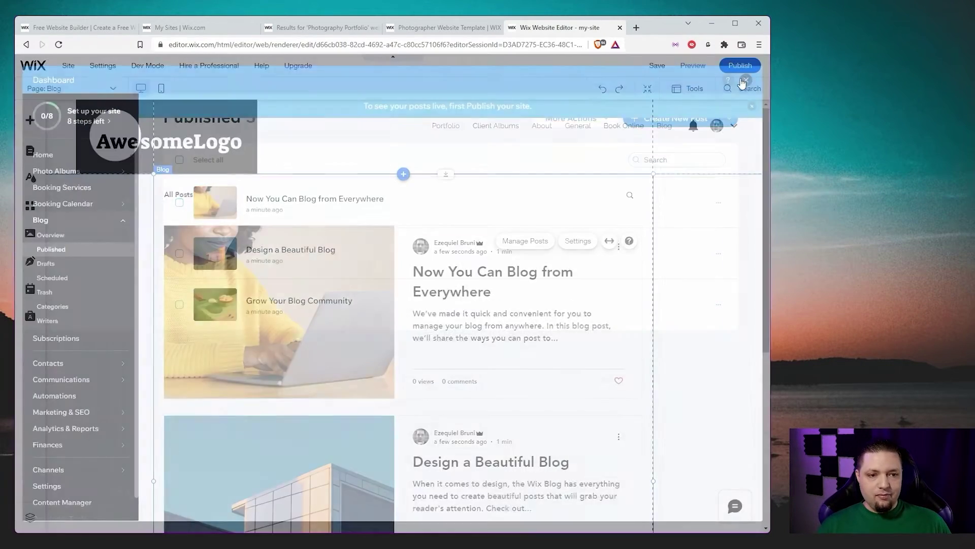
In the blog feed's Display settings, hide the author name, reading time and views counter.
{"action": "left_click", "coordinate": [582, 242]}
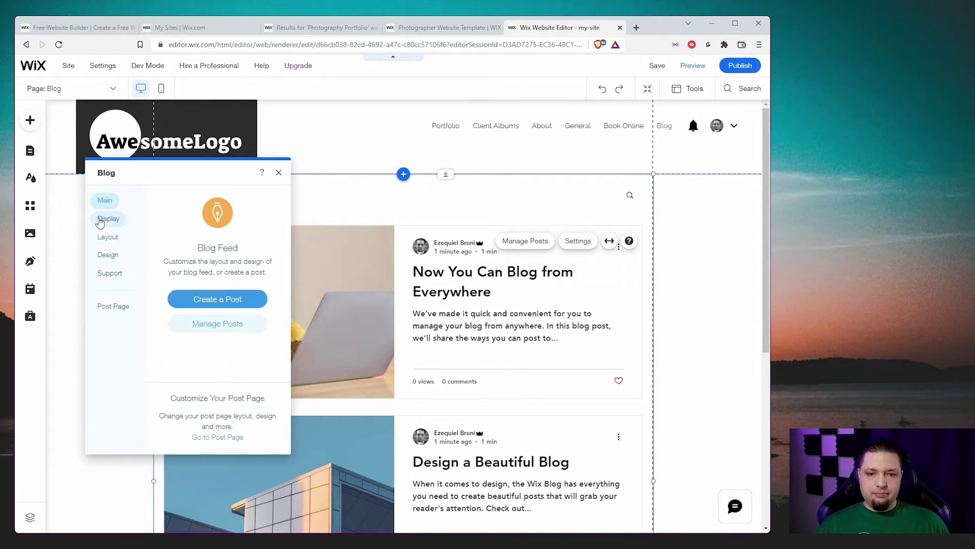
{"action": "left_click", "coordinate": [106, 218]}
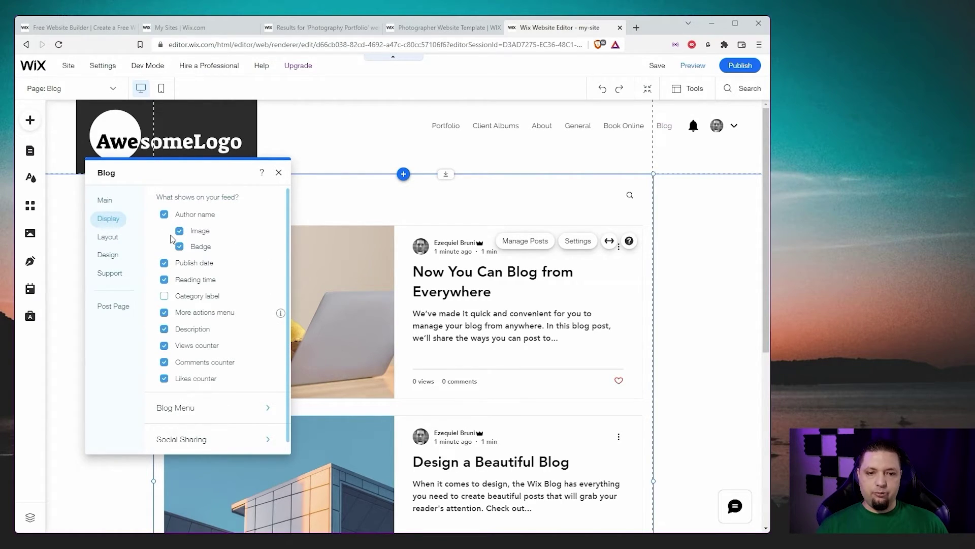
{"action": "left_click", "coordinate": [164, 214]}
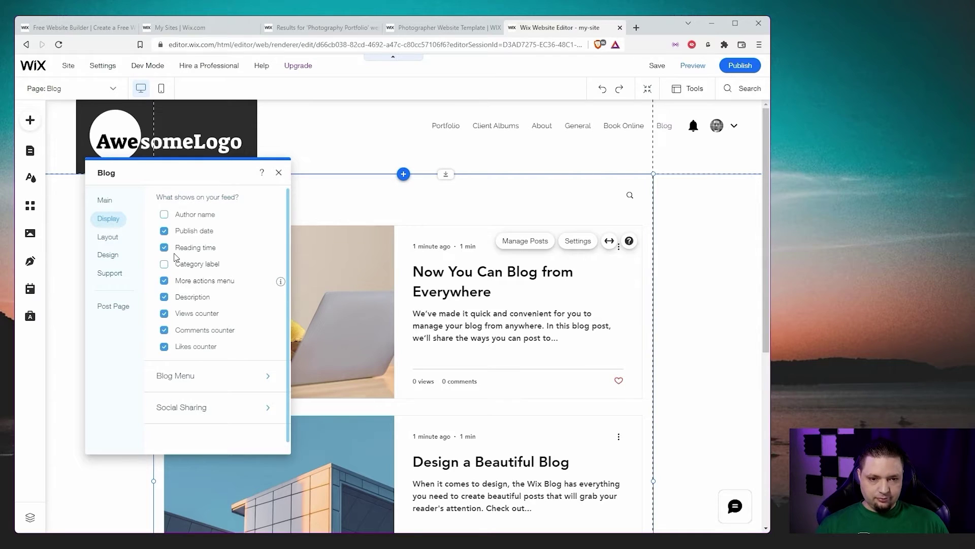
{"action": "left_click", "coordinate": [164, 231]}
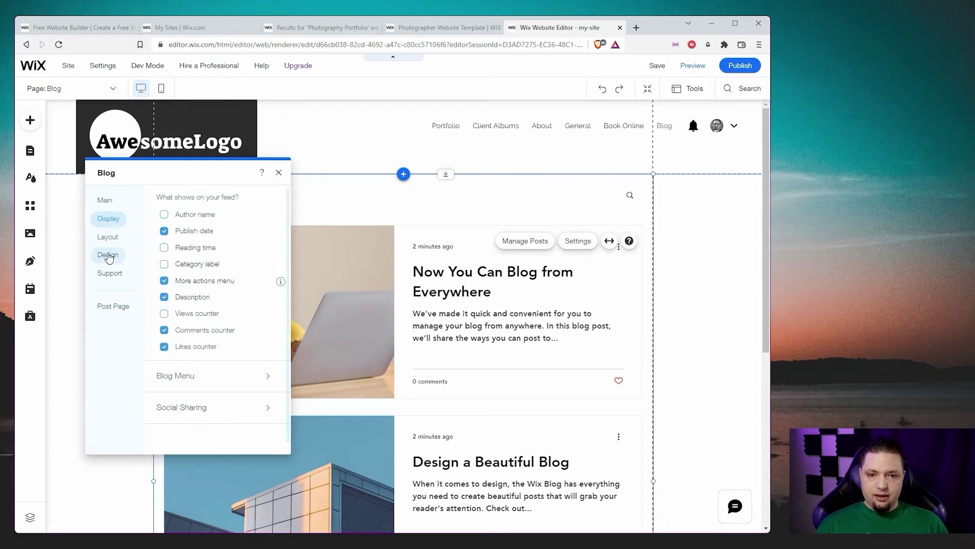
{"action": "left_click", "coordinate": [107, 237]}
Preview the Editorial, Tiled, Magazine and Full Post layouts, then set the blog feed to One Column.
{"action": "left_click", "coordinate": [216, 264]}
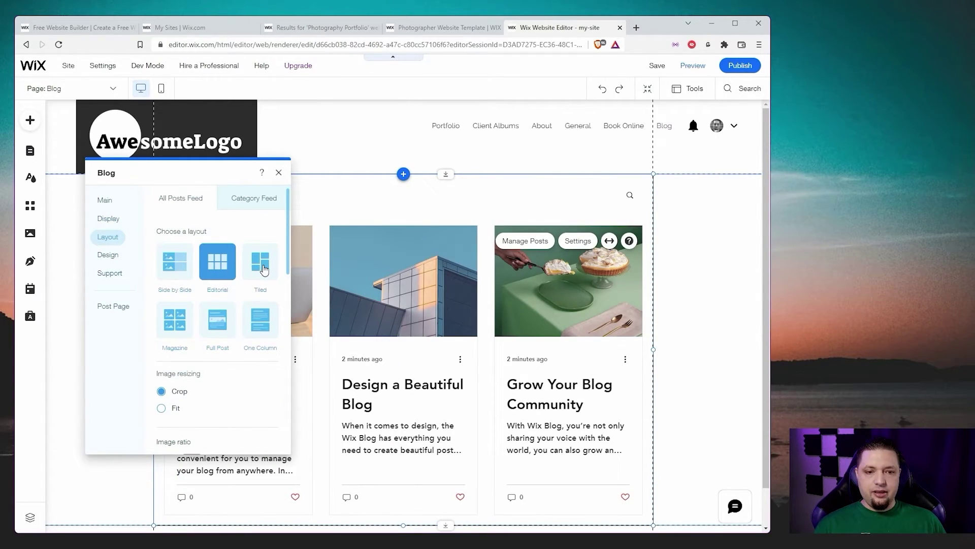
{"action": "left_click", "coordinate": [264, 270]}
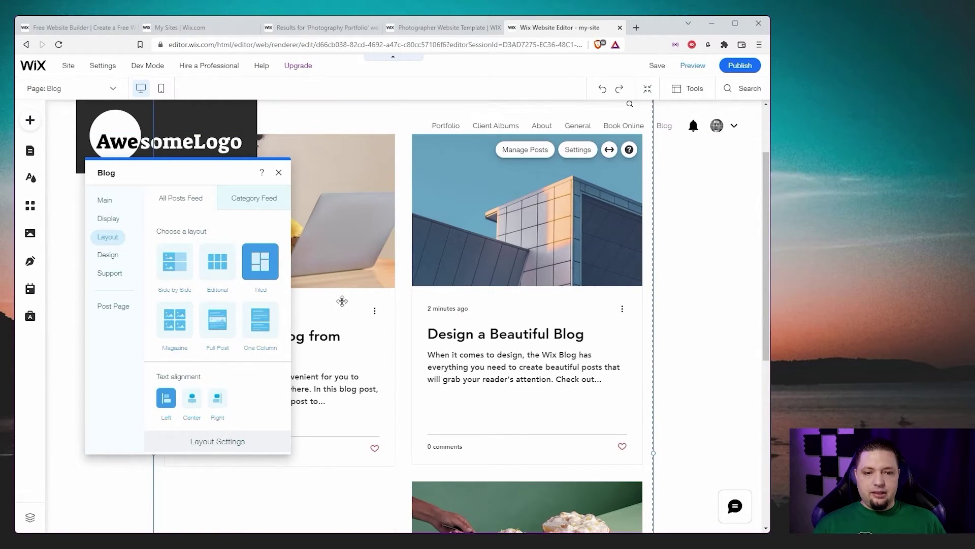
{"action": "left_click", "coordinate": [170, 329]}
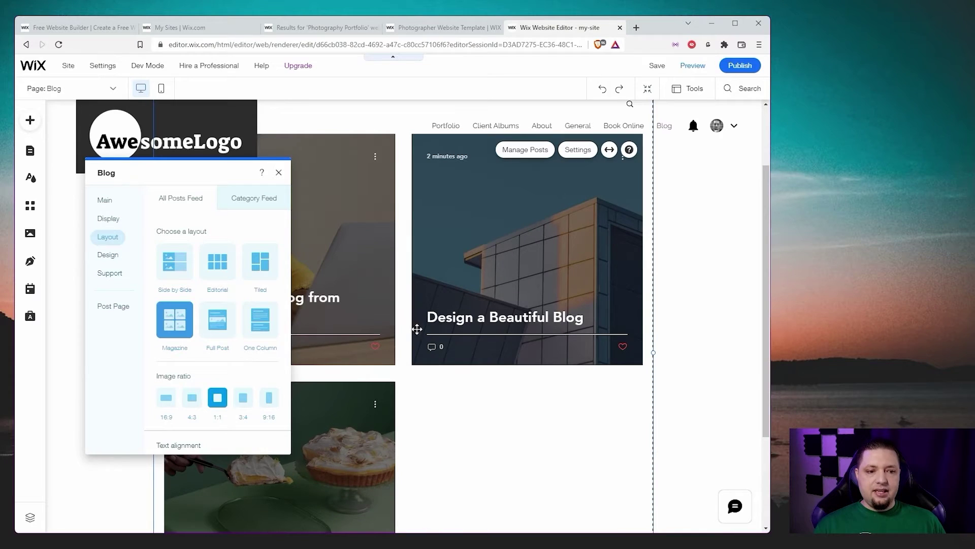
{"action": "left_click", "coordinate": [212, 330]}
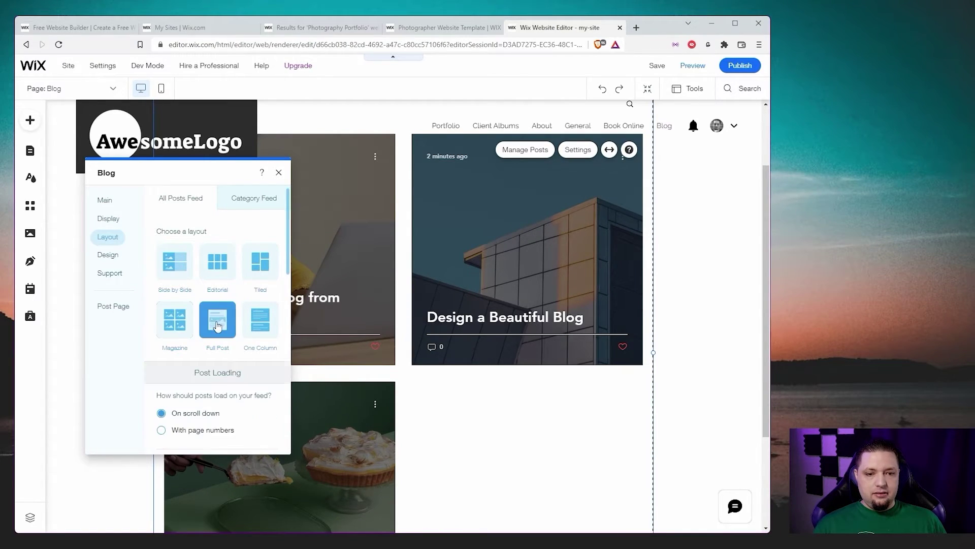
{"action": "scroll", "coordinate": [670, 352], "scroll_direction": "down", "scroll_amount": 10}
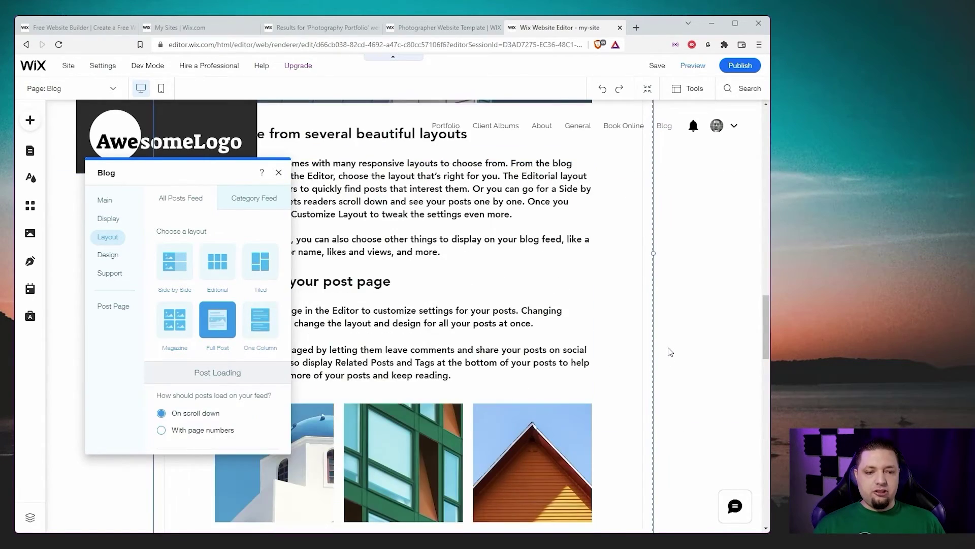
{"action": "scroll", "coordinate": [662, 355], "scroll_direction": "up", "scroll_amount": 10}
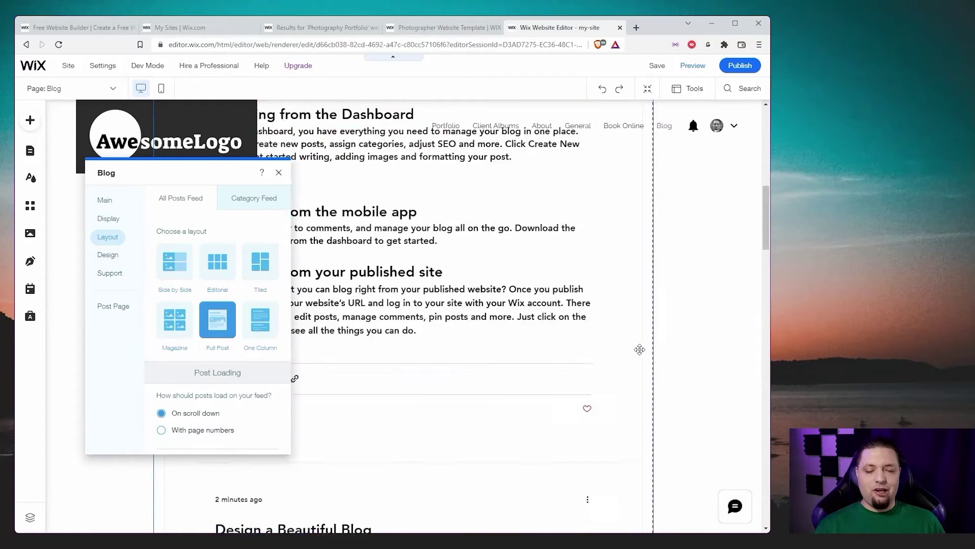
{"action": "left_click", "coordinate": [260, 319]}
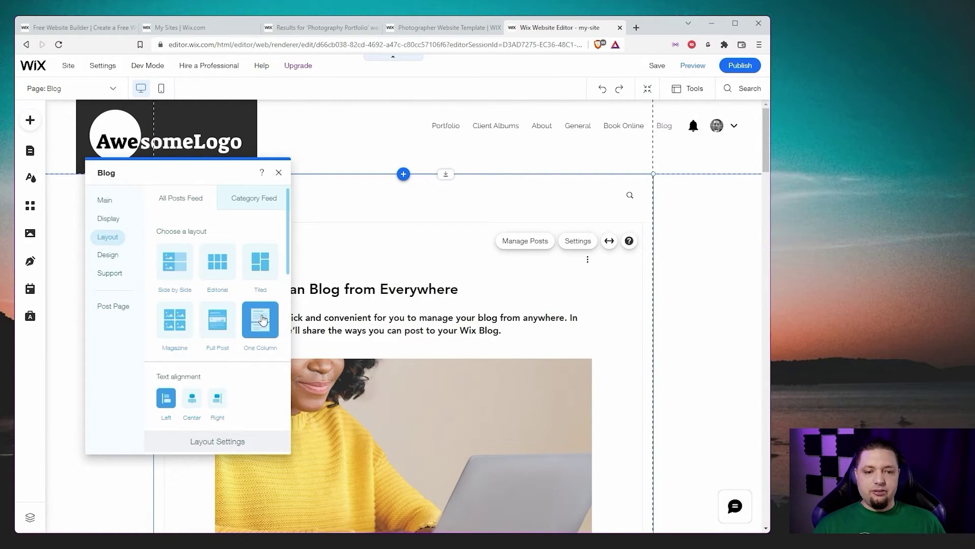
{"action": "scroll", "coordinate": [508, 328], "scroll_direction": "down", "scroll_amount": 5}
{"action": "scroll", "coordinate": [508, 327], "scroll_direction": "up", "scroll_amount": 3}
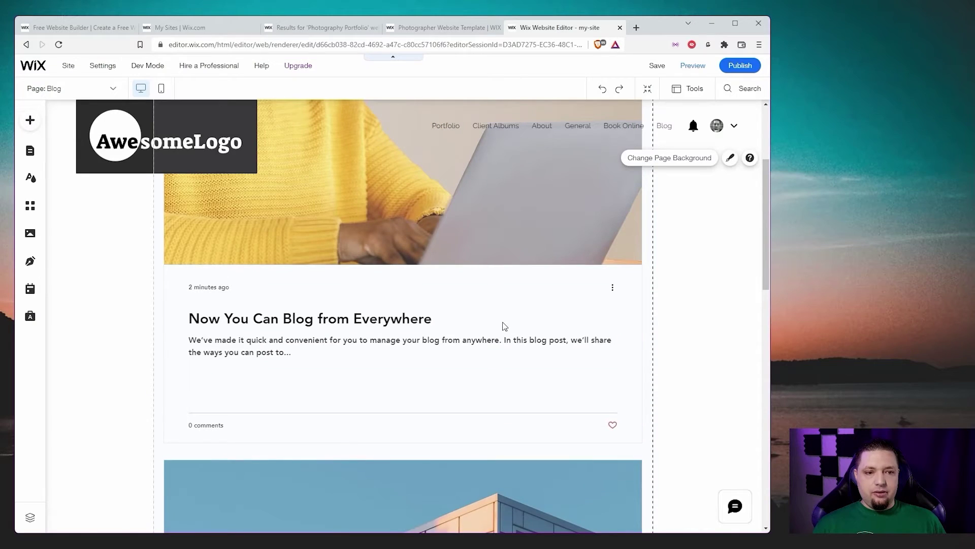
{"action": "scroll", "coordinate": [484, 304], "scroll_direction": "down", "scroll_amount": 6}
{"action": "scroll", "coordinate": [483, 304], "scroll_direction": "down", "scroll_amount": 6}
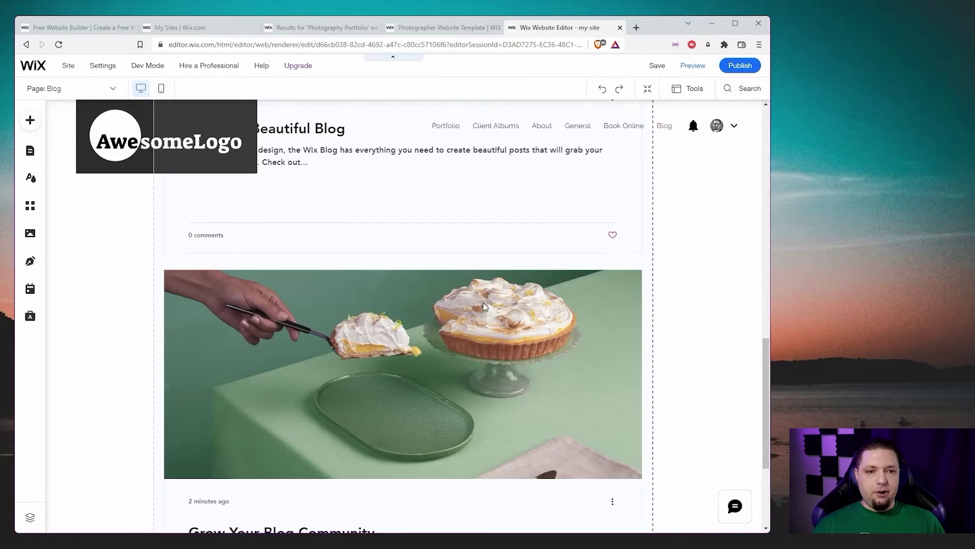
{"action": "scroll", "coordinate": [484, 305], "scroll_direction": "up", "scroll_amount": 13}
{"action": "scroll", "coordinate": [426, 304], "scroll_direction": "down", "scroll_amount": 5}
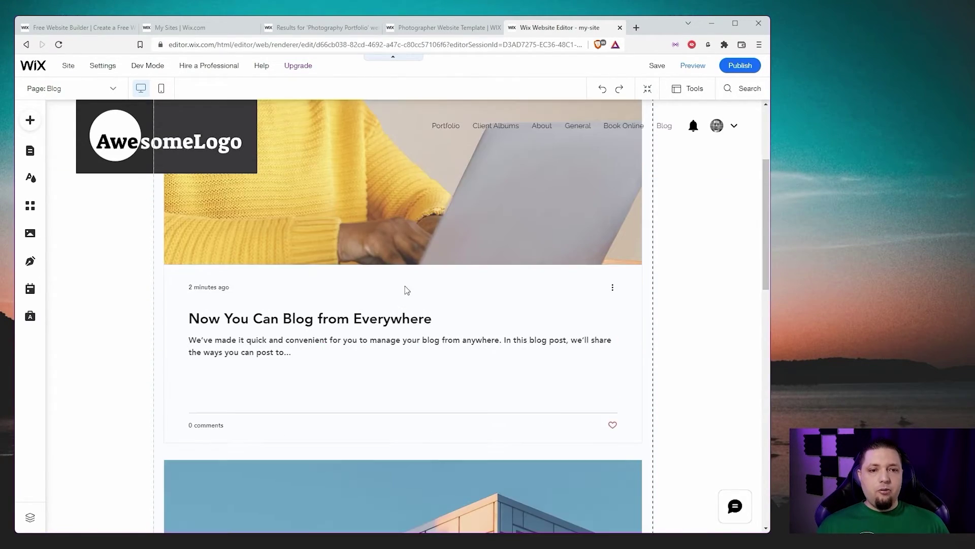
{"action": "scroll", "coordinate": [455, 222], "scroll_direction": "down", "scroll_amount": 7}
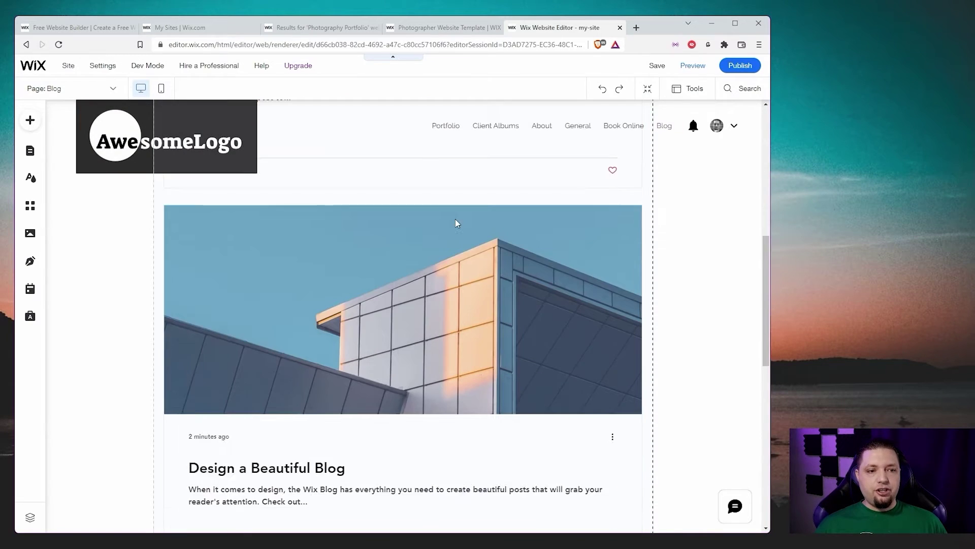
{"action": "scroll", "coordinate": [273, 309], "scroll_direction": "up", "scroll_amount": 12}
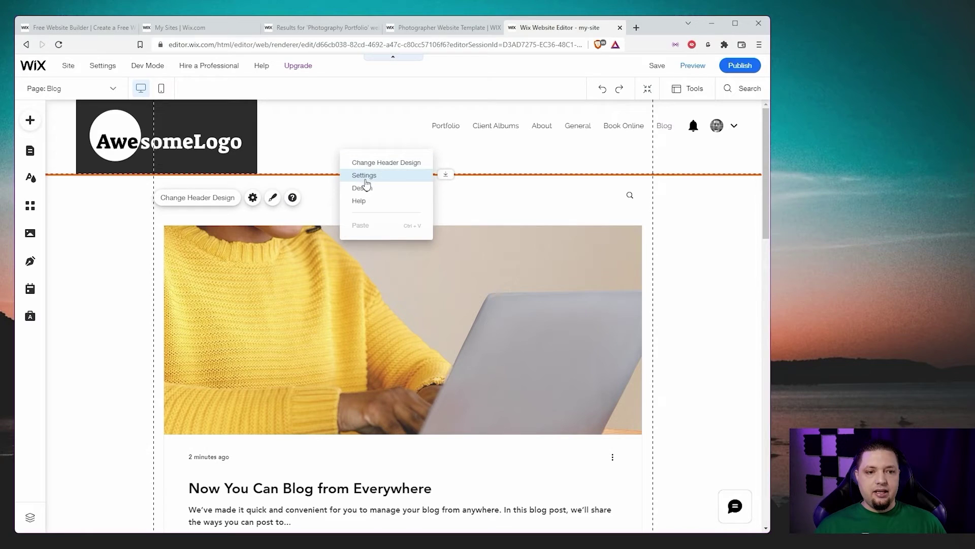
Open the header's design options.
{"action": "left_click", "coordinate": [272, 197]}
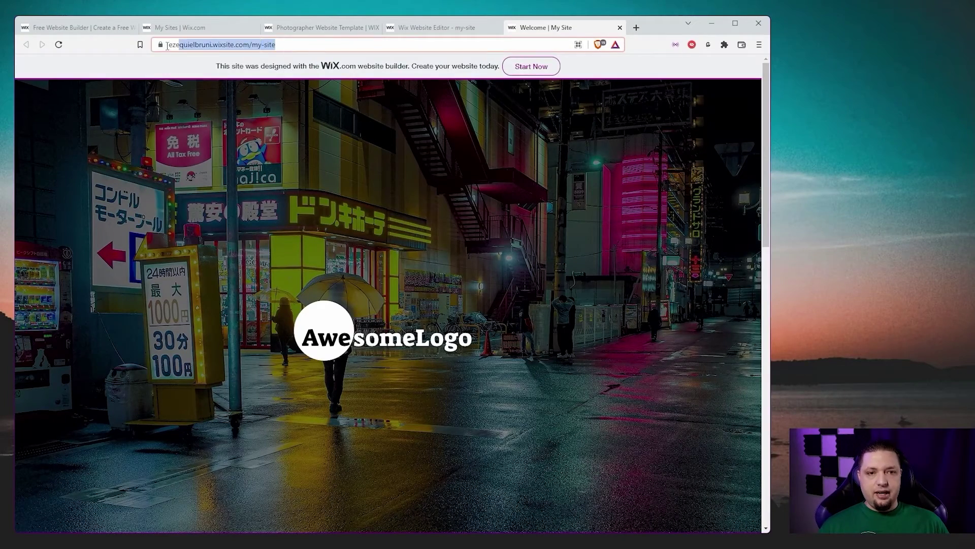
{"action": "left_click", "coordinate": [327, 178]}
{"action": "scroll", "coordinate": [462, 204], "scroll_direction": "down", "scroll_amount": 5}
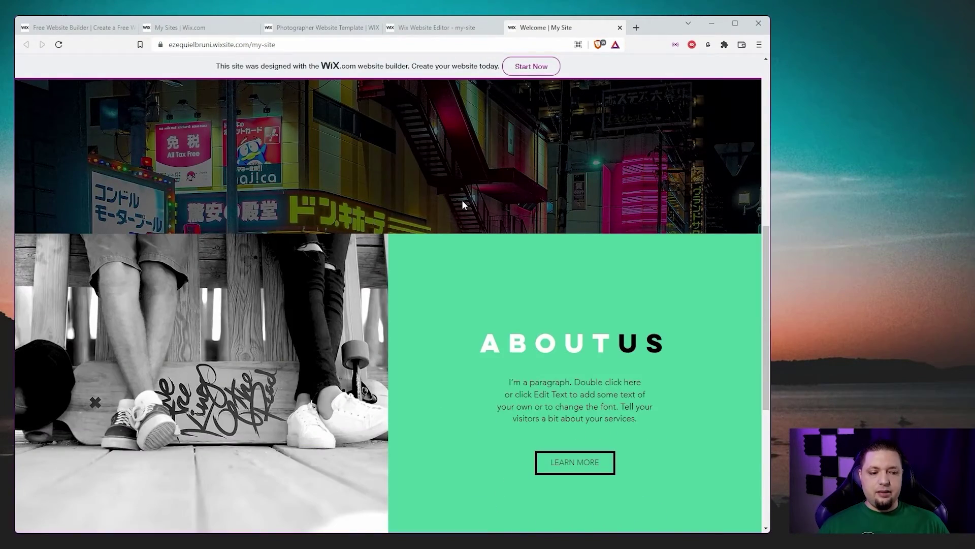
{"action": "scroll", "coordinate": [462, 199], "scroll_direction": "up", "scroll_amount": 5}
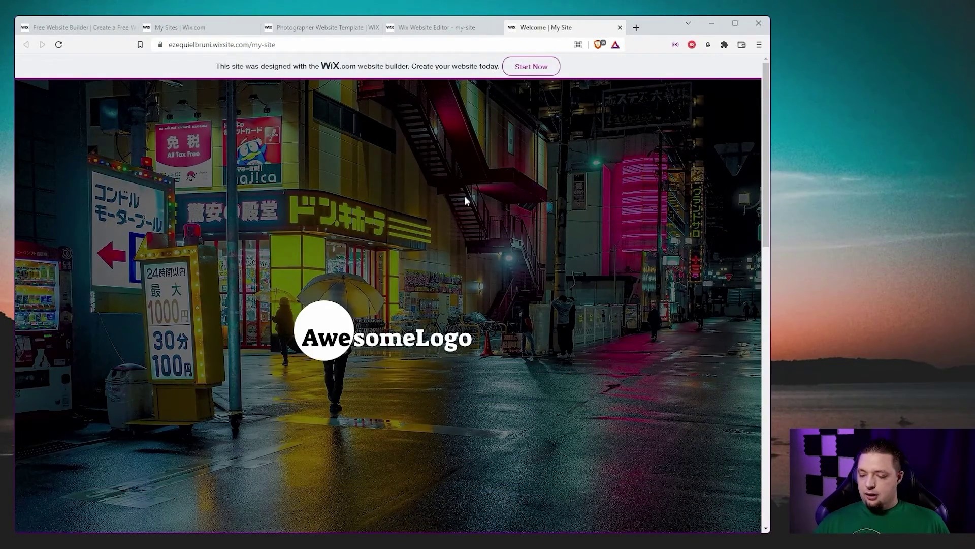